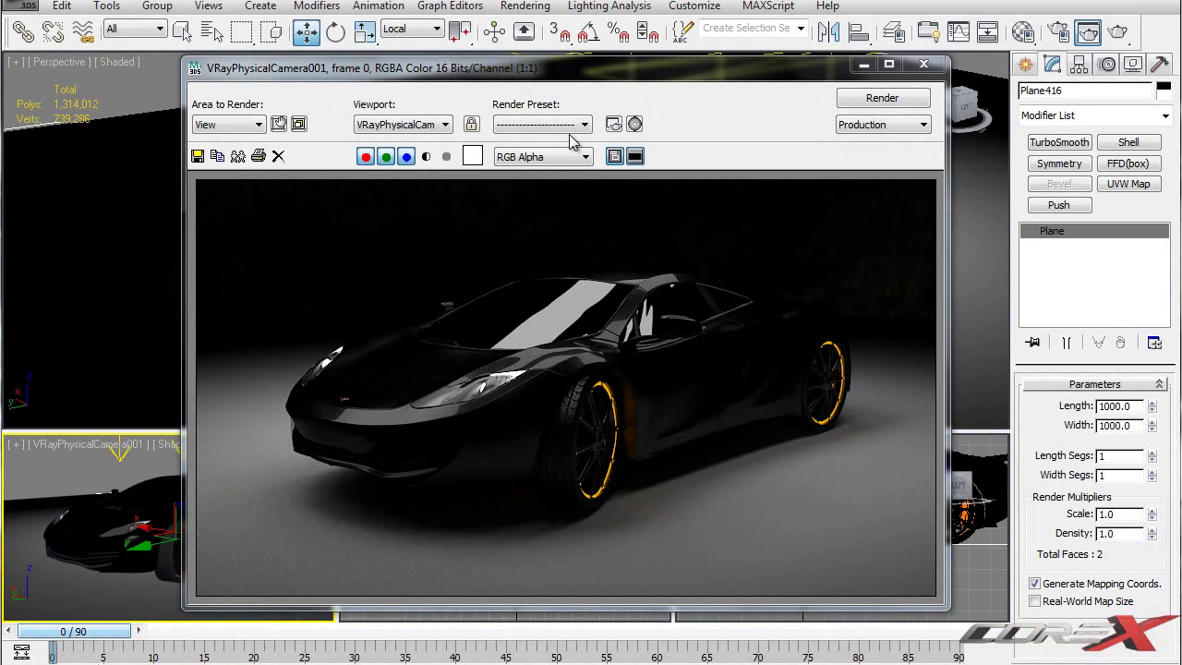
left_click_drag(589, 72, 564, 57)
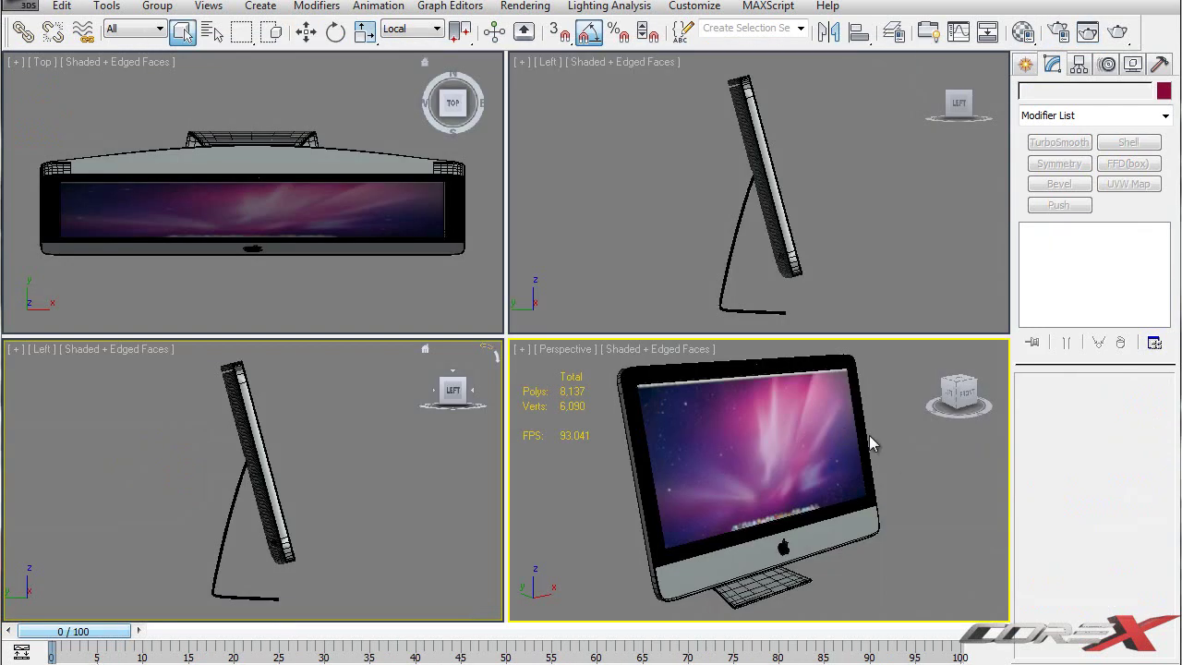
key("alt+w")
scroll(774, 420, "down", 4)
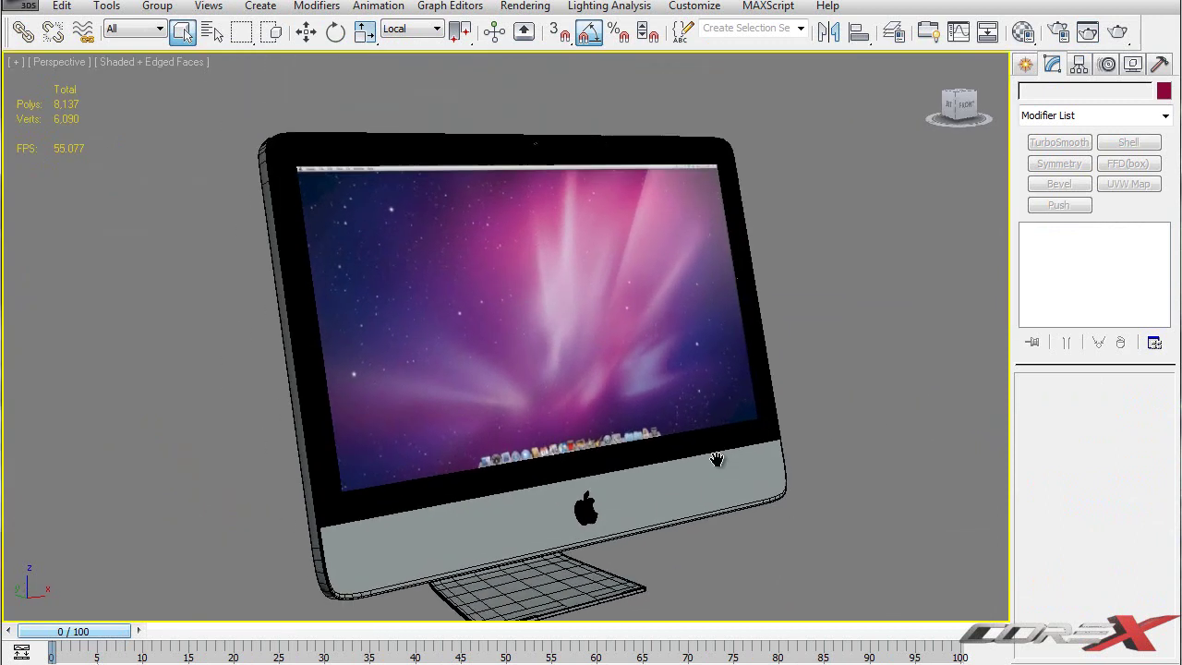
left_click(564, 336)
middle_click_drag(552, 409, 588, 350, "alt")
left_click(1077, 95)
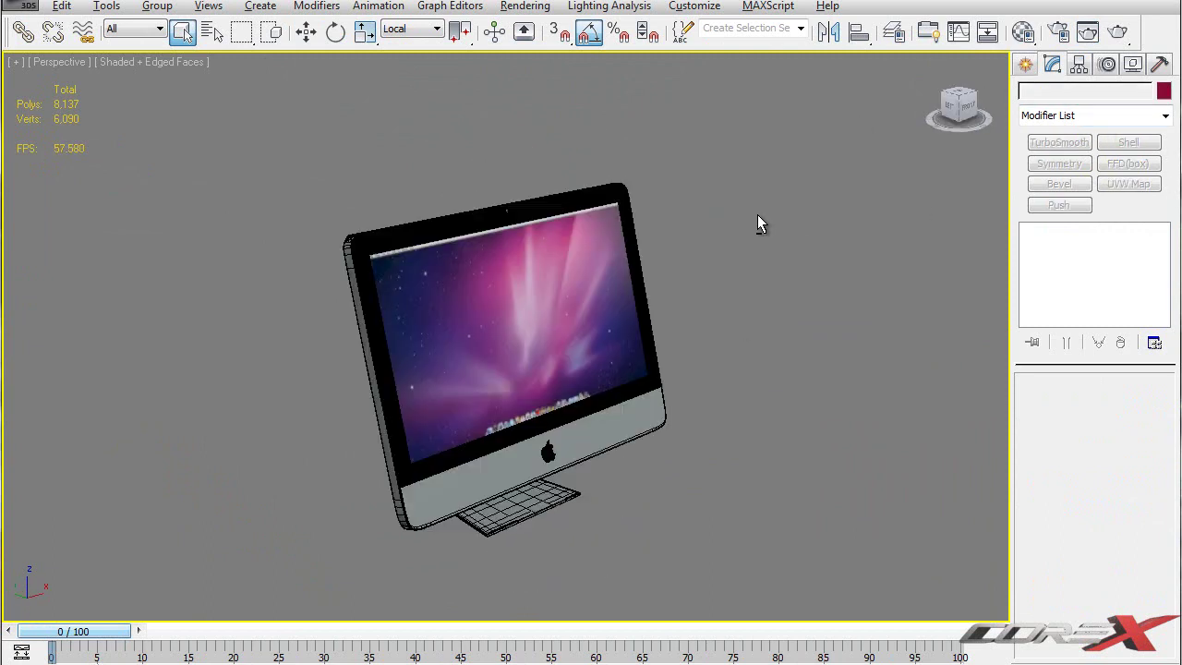
Try moving the iMac sideways as a whole and undo the move.
left_click(612, 305)
key("w")
left_click_drag(559, 370, 876, 376)
key("ctrl+z")
middle_click_drag(689, 367, 744, 421, "alt")
key("alt+w")
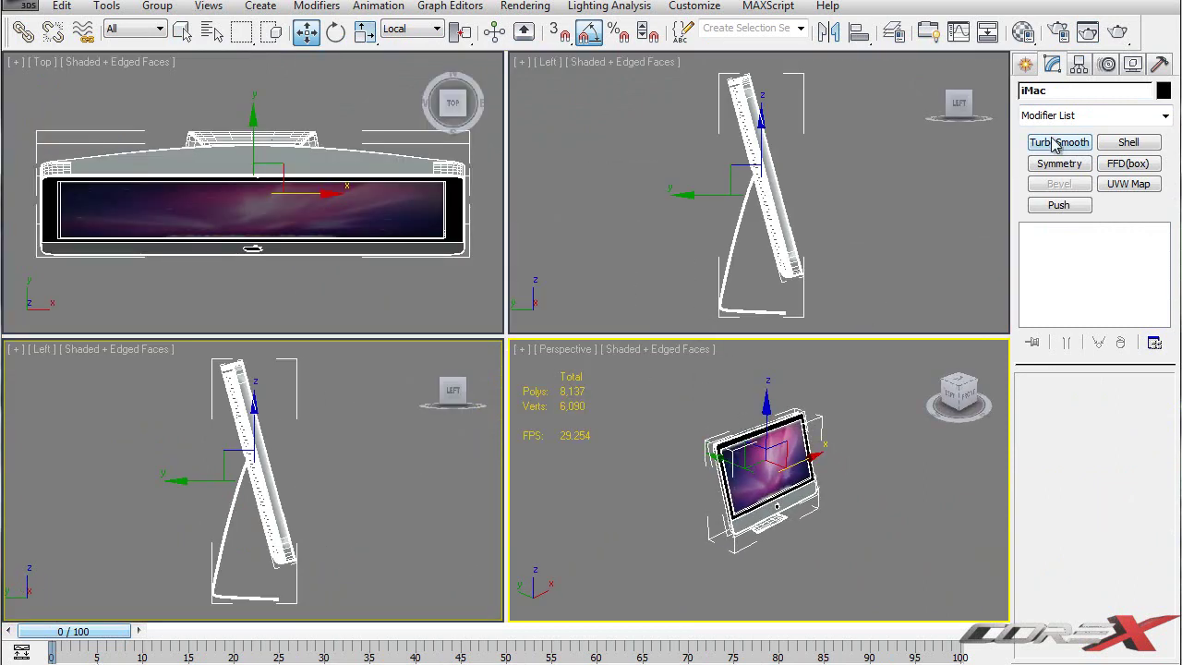
Draw the base of an Extended Primitives ChamferBox around the iMac in the Top view, about 4037 wide and 1065 long.
left_click(1025, 64)
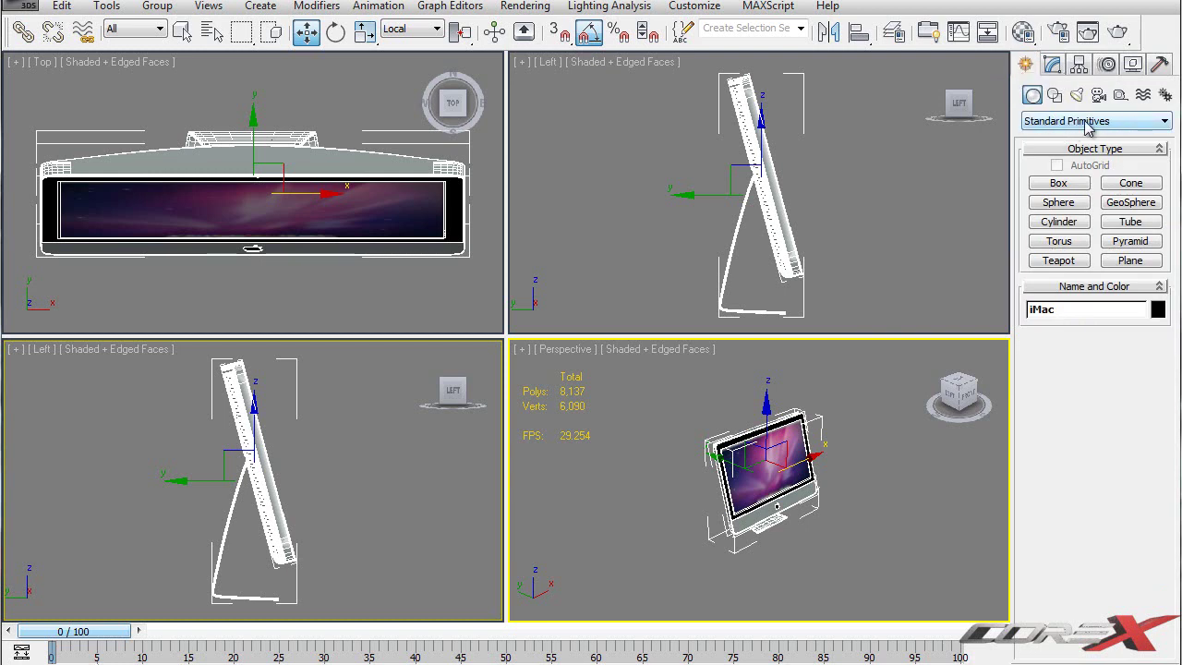
left_click(1136, 125)
left_click(1105, 150)
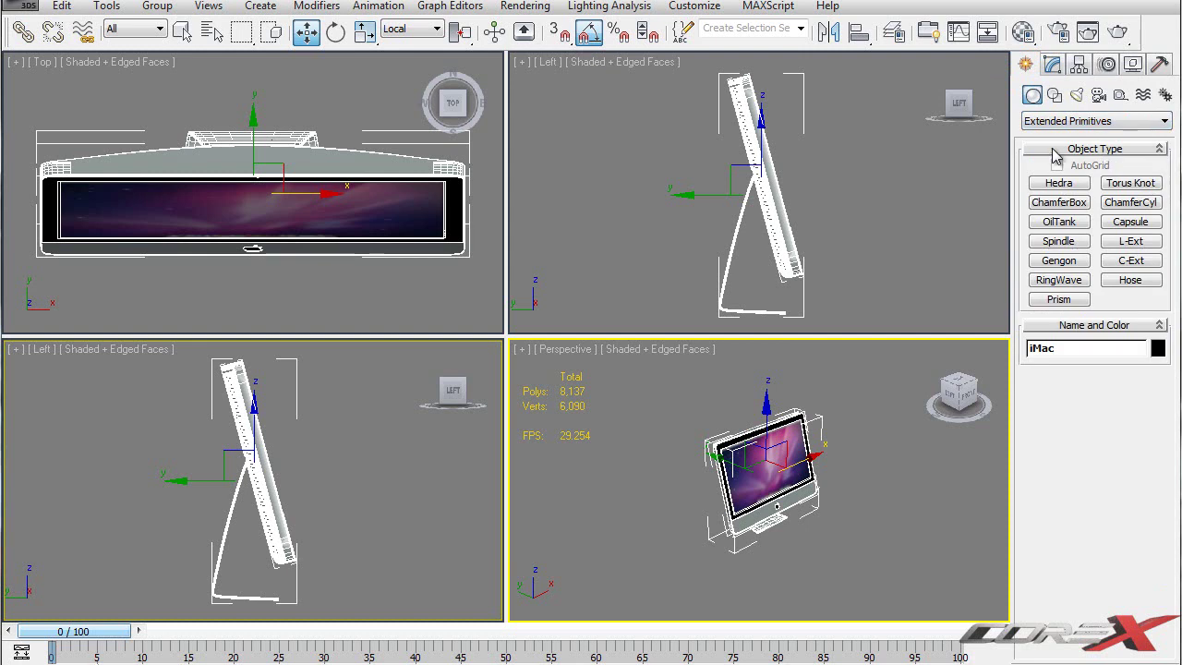
left_click(1062, 202)
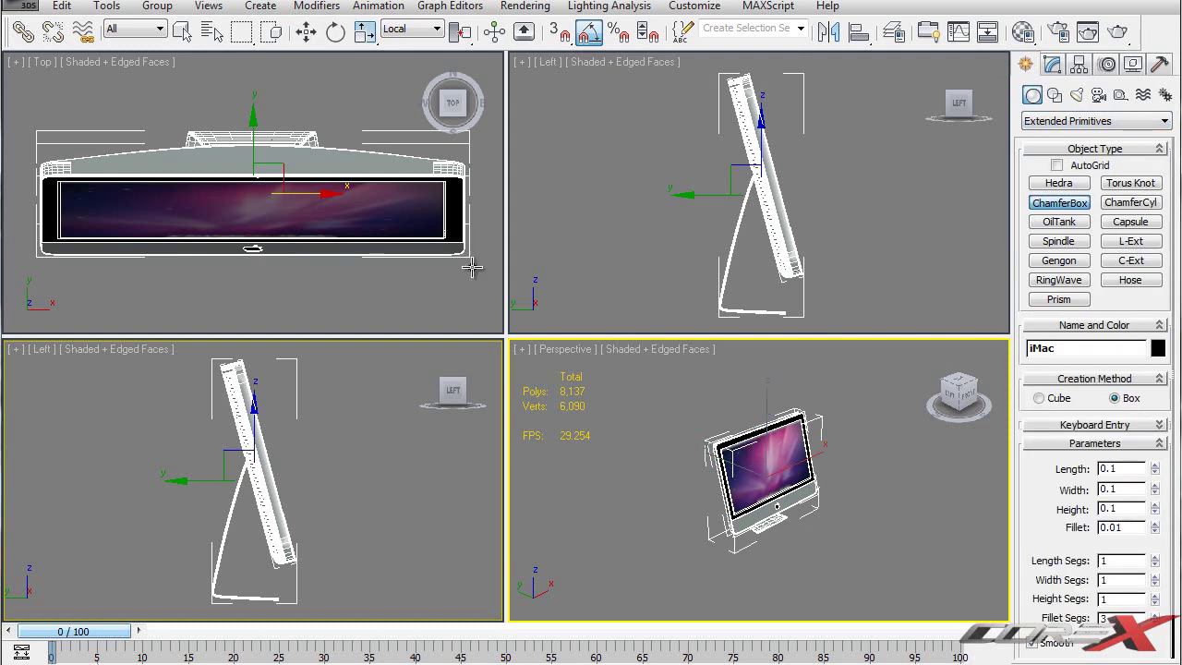
middle_click_drag(364, 229, 335, 226)
scroll(335, 225, "down", 7)
key("alt+w")
middle_click_drag(409, 237, 402, 191)
scroll(450, 211, "down", 3)
left_click_drag(260, 243, 881, 407)
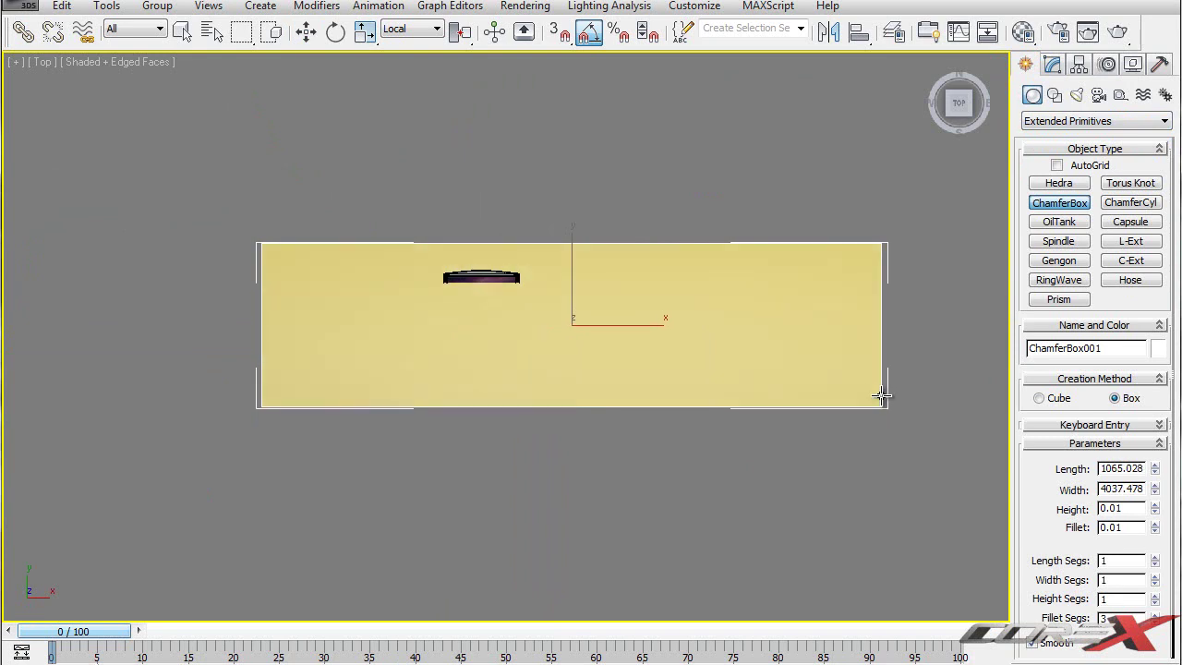
Give the chamfer box a height of about 963 and a fillet of about 144, and finish creating it.
left_click(874, 345)
left_click(871, 258)
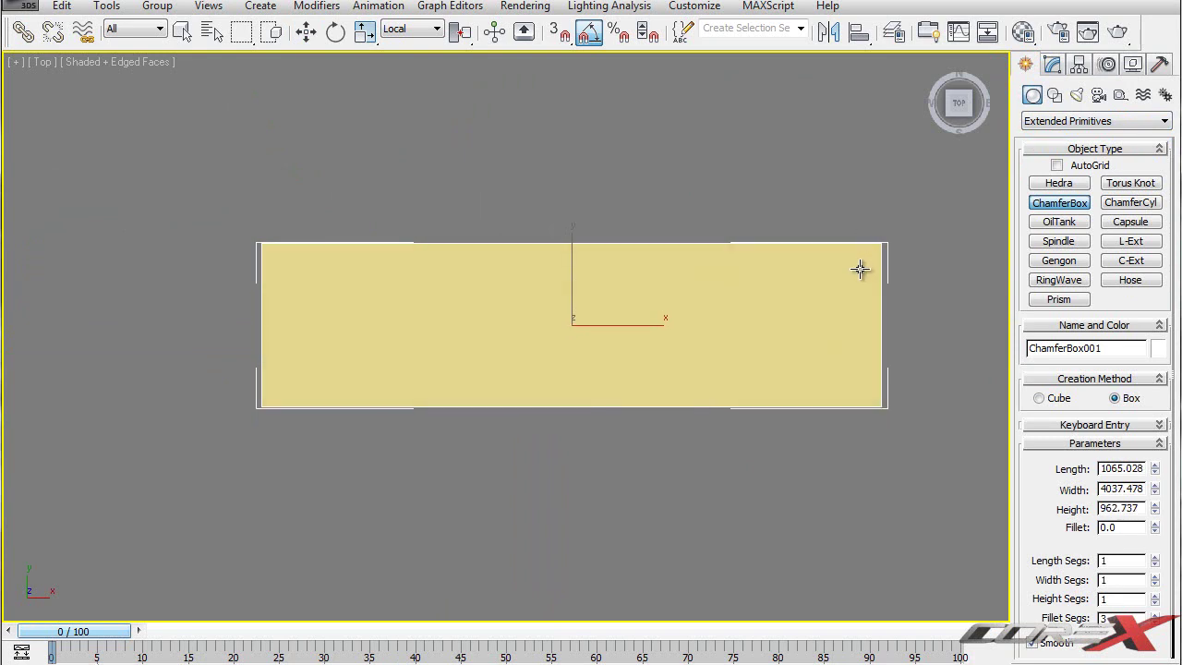
left_click(773, 185)
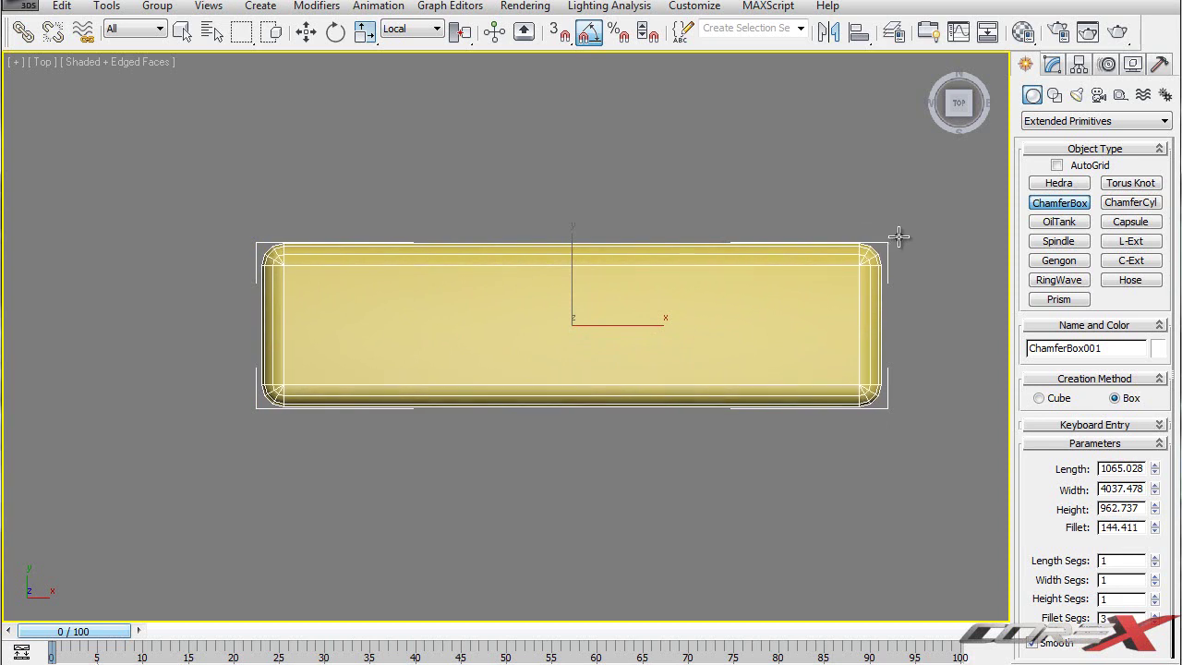
left_click(901, 239)
key("w")
key("alt+w")
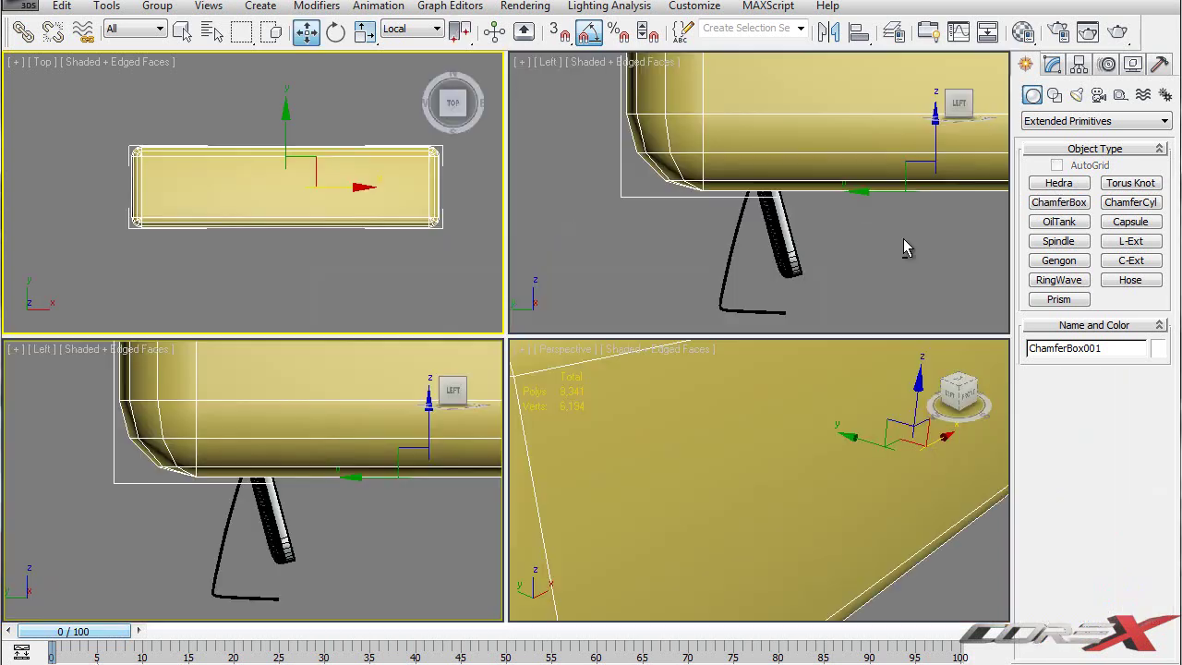
Resize the chamfer box to a length of about 1619, width 5329, height 1059 and fillet 132.
left_click(782, 390)
scroll(784, 389, "up", 3)
middle_click_drag(784, 390, 779, 394)
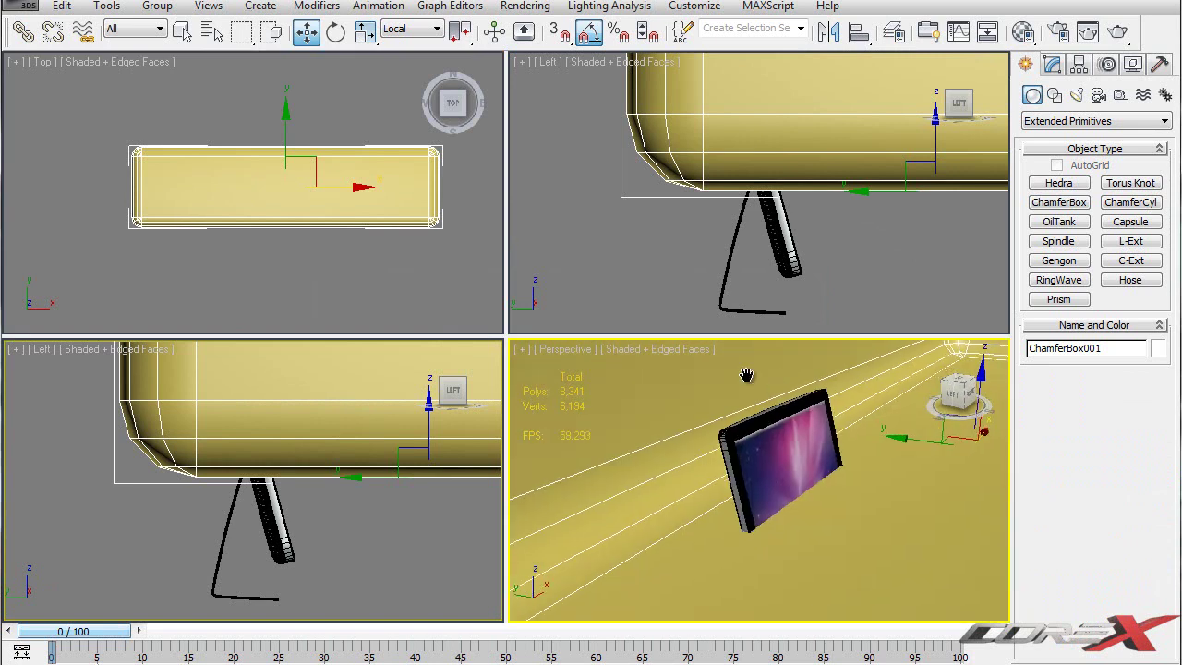
scroll(778, 393, "down", 5)
scroll(351, 425, "down", 2)
middle_click_drag(351, 425, 313, 440)
scroll(313, 441, "down", 6)
scroll(382, 433, "up", 4)
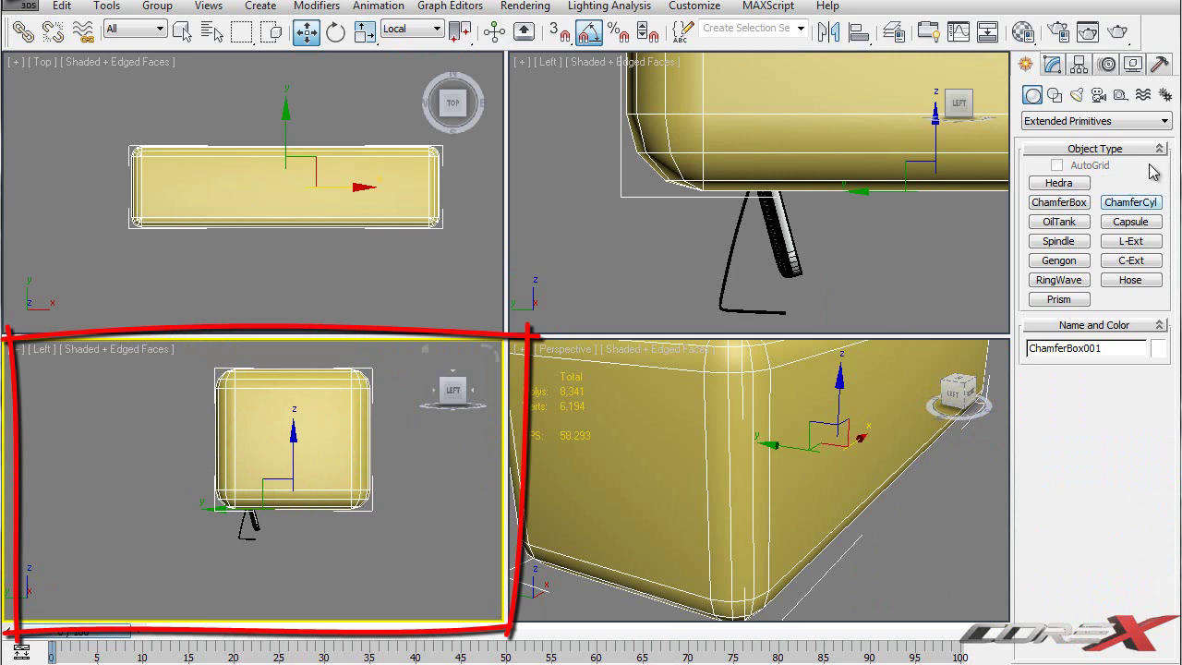
left_click(1054, 66)
left_click_drag(1156, 430, 1158, 404)
left_click_drag(1155, 450, 1154, 365)
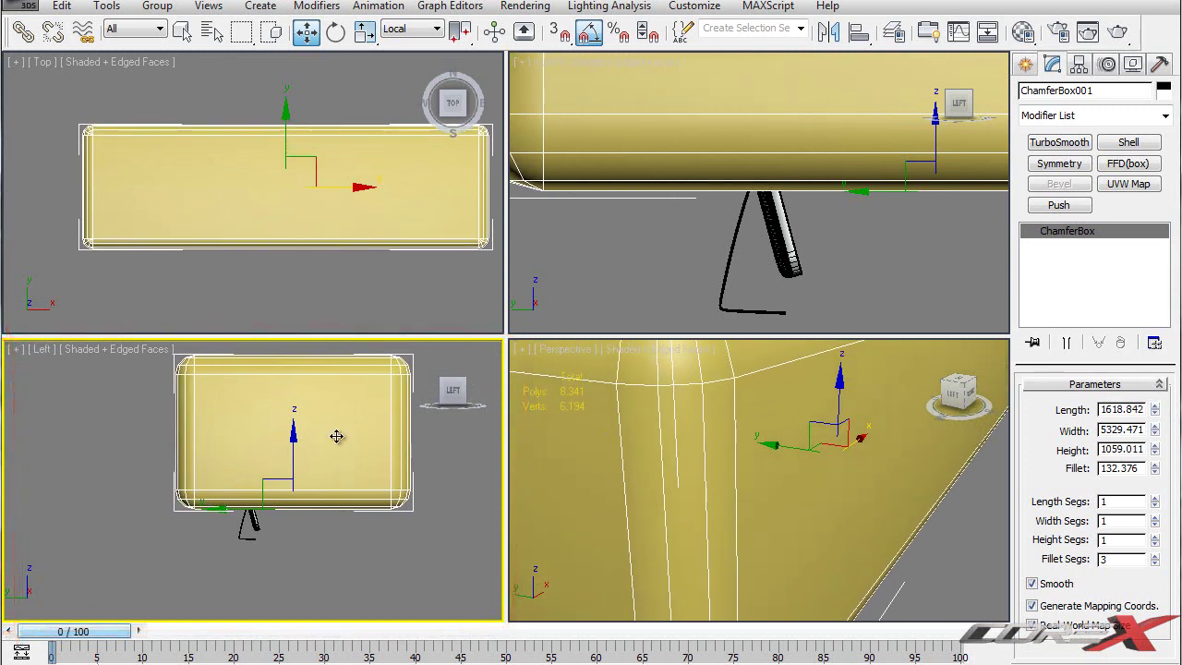
Lower the chamfer box in the Left view so that it encloses the iMac.
key("alt+w")
left_click_drag(559, 361, 560, 432)
key("alt+w")
middle_click_drag(787, 462, 775, 465)
Use wireframe display in the Left view to fine-align the box's floor with the base of the iMac's stand, and restore shading.
middle_click(772, 222)
key("alt+w")
middle_click_drag(839, 222, 770, 218)
scroll(769, 214, "down", 2)
key("F3")
middle_click_drag(724, 295, 810, 256)
scroll(722, 305, "up", 2)
scroll(724, 230, "up", 2)
scroll(799, 351, "up", 2)
middle_click_drag(874, 415, 884, 369)
left_click_drag(916, 435, 915, 417)
middle_click_drag(674, 298, 720, 473)
scroll(666, 322, "down", 6)
key("alt+w")
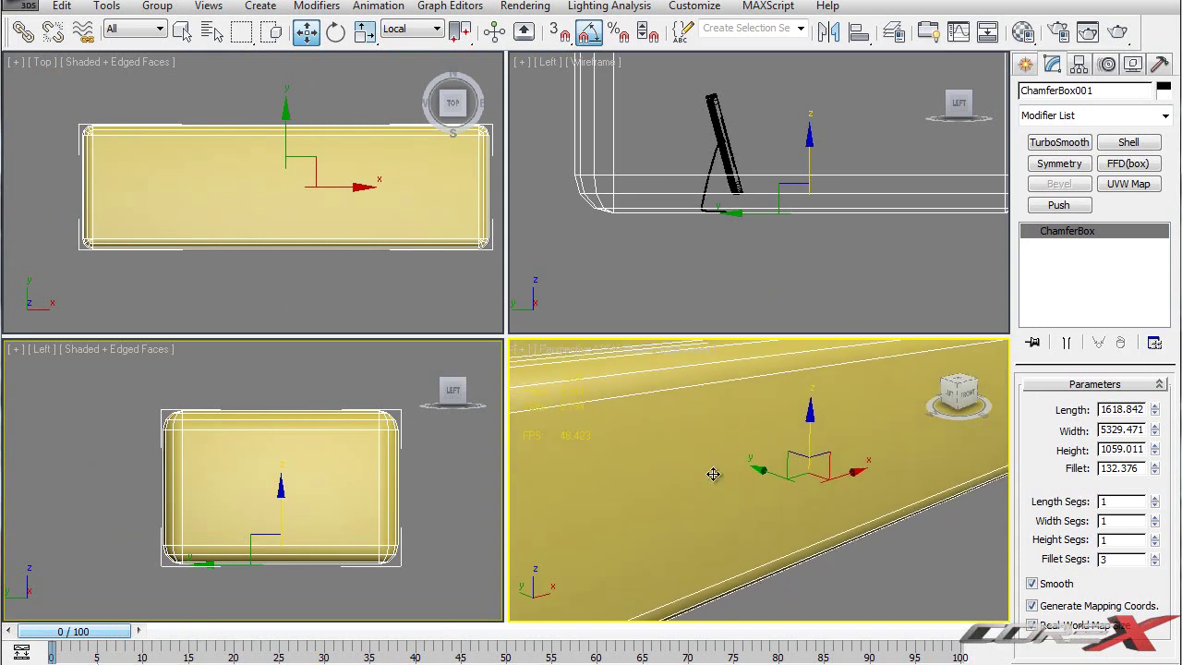
middle_click_drag(790, 282, 791, 327)
key("F3")
Examine the chamfer box from several sides in the Perspective view, including its rounded corners and short ends.
middle_click_drag(812, 469, 831, 471)
key("alt+w")
middle_click_drag(637, 340, 850, 383)
scroll(710, 345, "up", 5)
scroll(696, 362, "down", 5)
key("z")
scroll(681, 361, "up", 5)
middle_click_drag(680, 361, 883, 173)
scroll(412, 412, "down", 2)
middle_click_drag(412, 412, 724, 202)
scroll(698, 202, "down", 5)
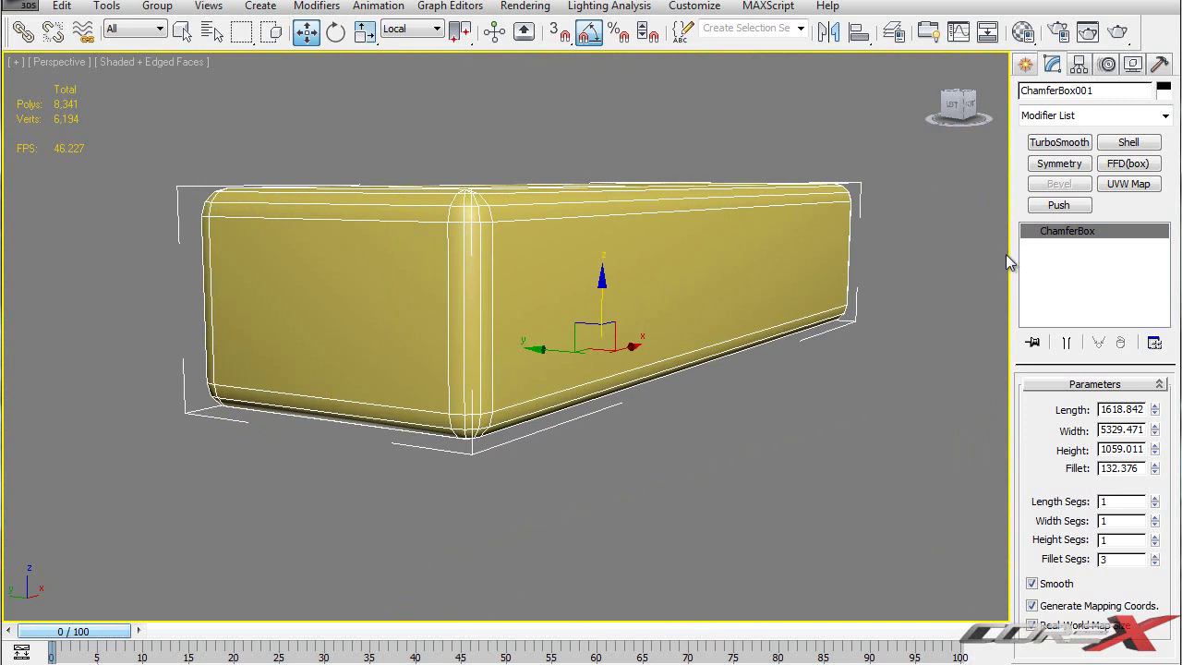
middle_click_drag(416, 231, 430, 267, "alt")
middle_click_drag(350, 348, 745, 151, "alt")
middle_click_drag(605, 251, 726, 256, "alt")
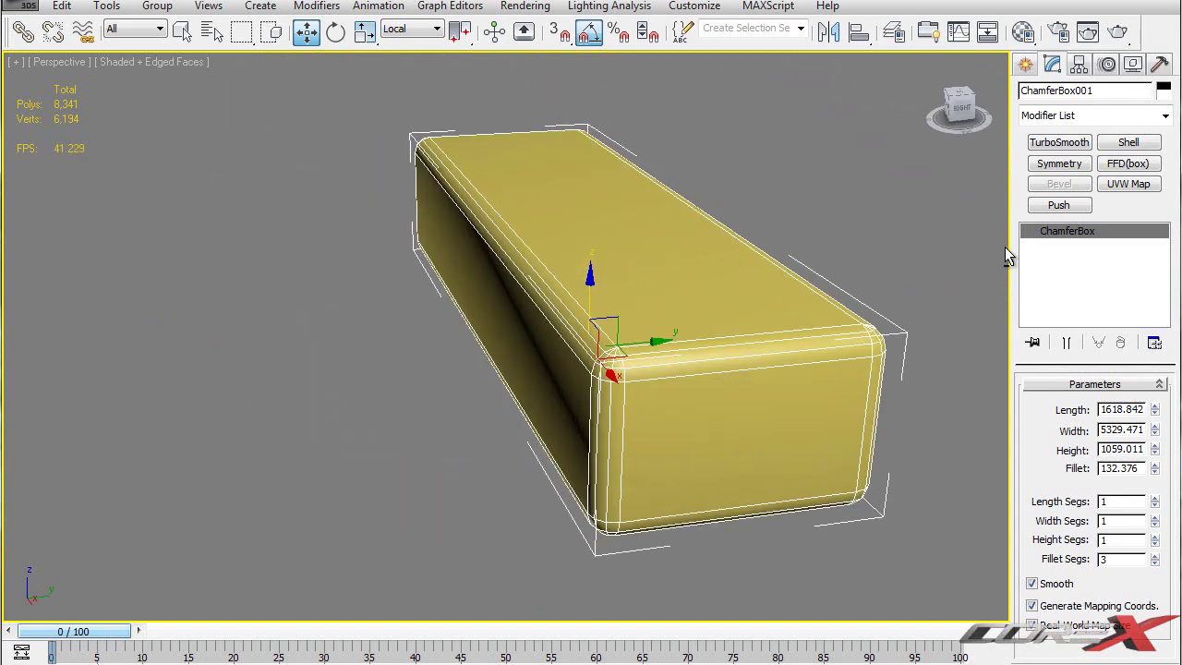
Convert the chamfer box to an Editable Poly and go to its Polygon sub-object level.
right_click(1056, 245)
left_click(1041, 389)
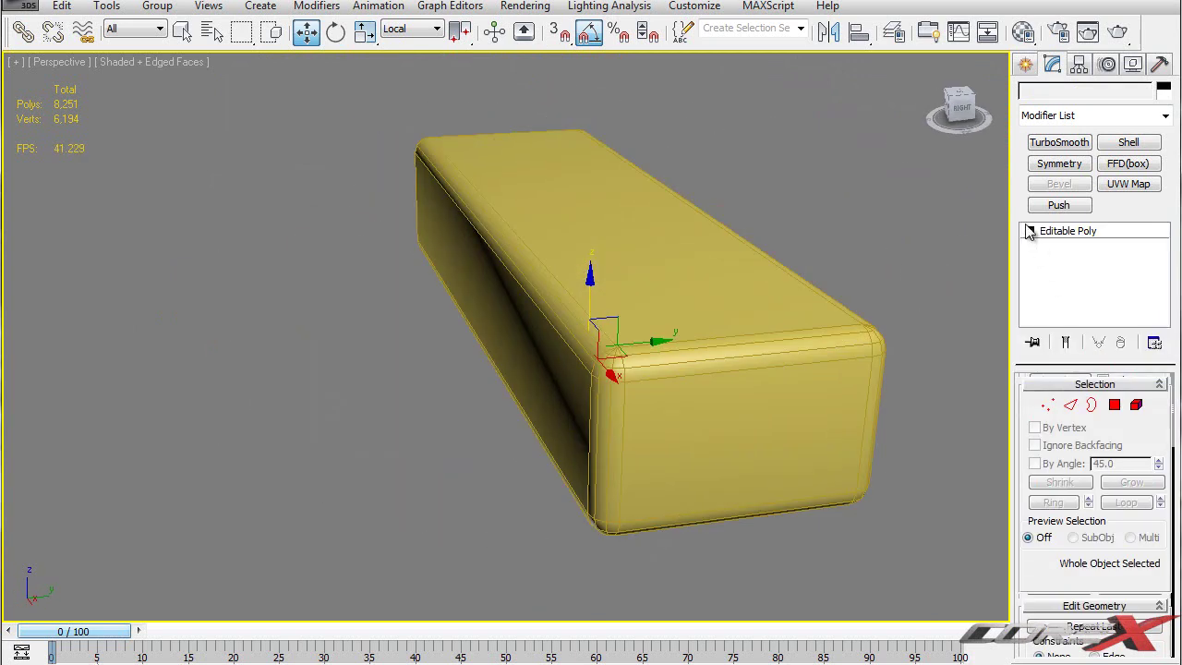
left_click(1030, 231)
left_click(1114, 405)
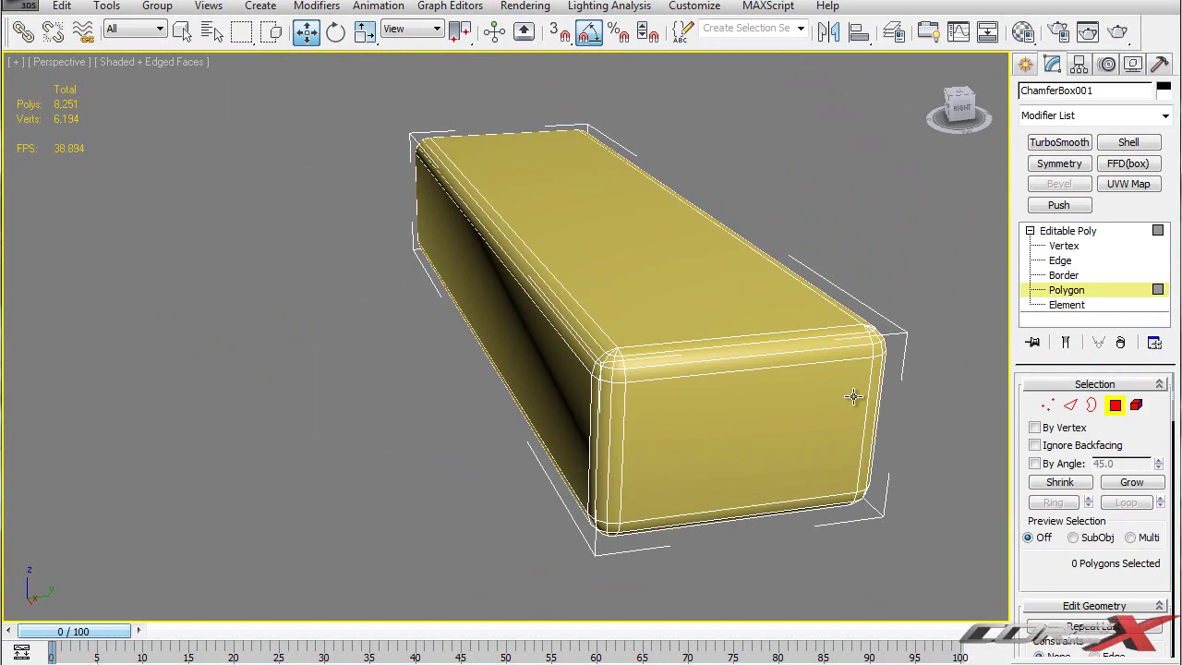
Select the polygons closing both short ends of the box, leaving out the long top faces, and delete them.
left_click(719, 343)
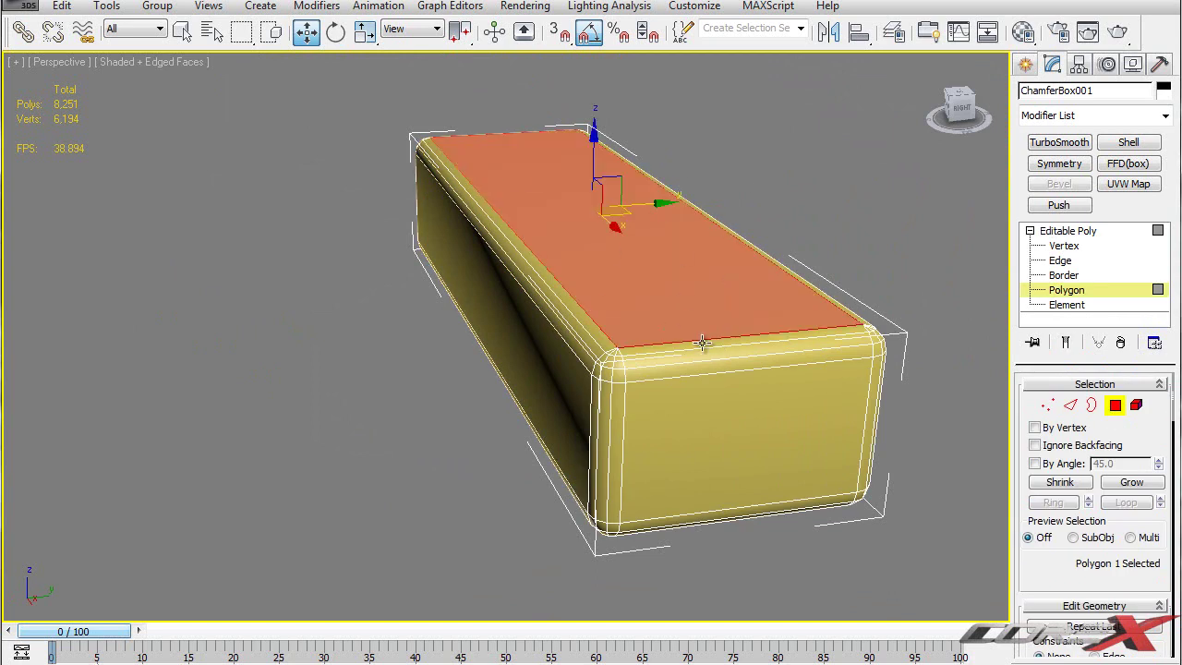
left_click(701, 342, "shift")
middle_click_drag(691, 392, 850, 395, "alt")
left_click(702, 199, "alt")
left_click(679, 222, "alt")
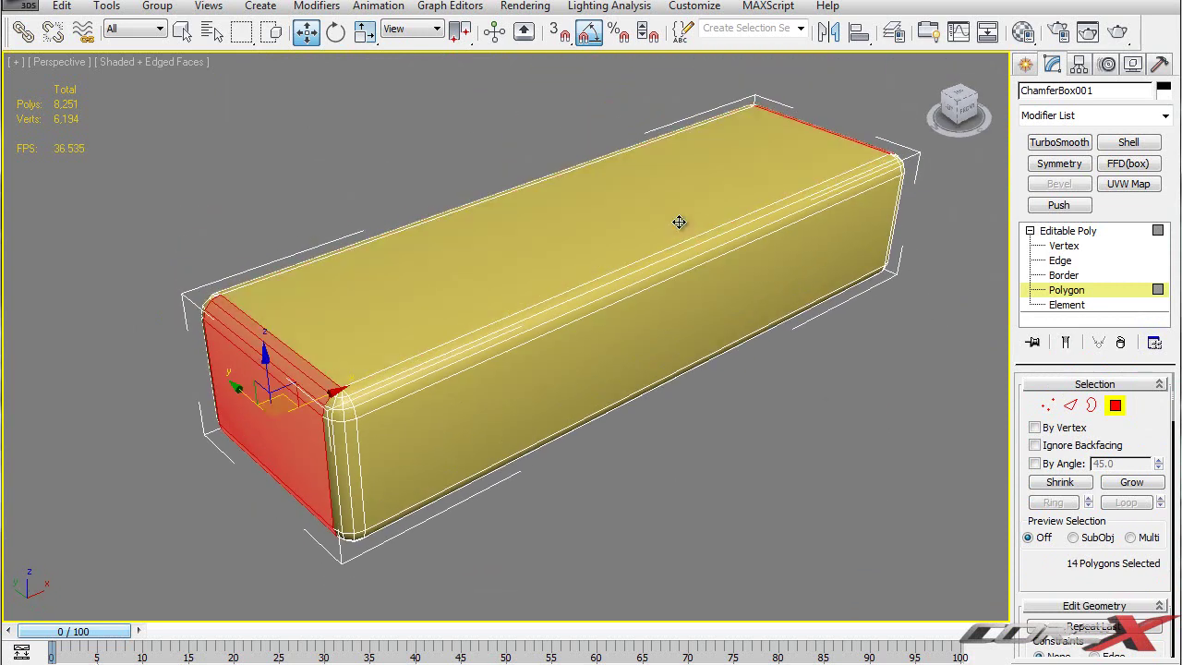
key("Delete")
Examine the opened box from its short end, checking the interior and rounded edges.
middle_click_drag(584, 325, 659, 256, "alt")
middle_click_drag(745, 269, 728, 160, "alt")
scroll(796, 267, "up", 3)
scroll(795, 269, "down", 4)
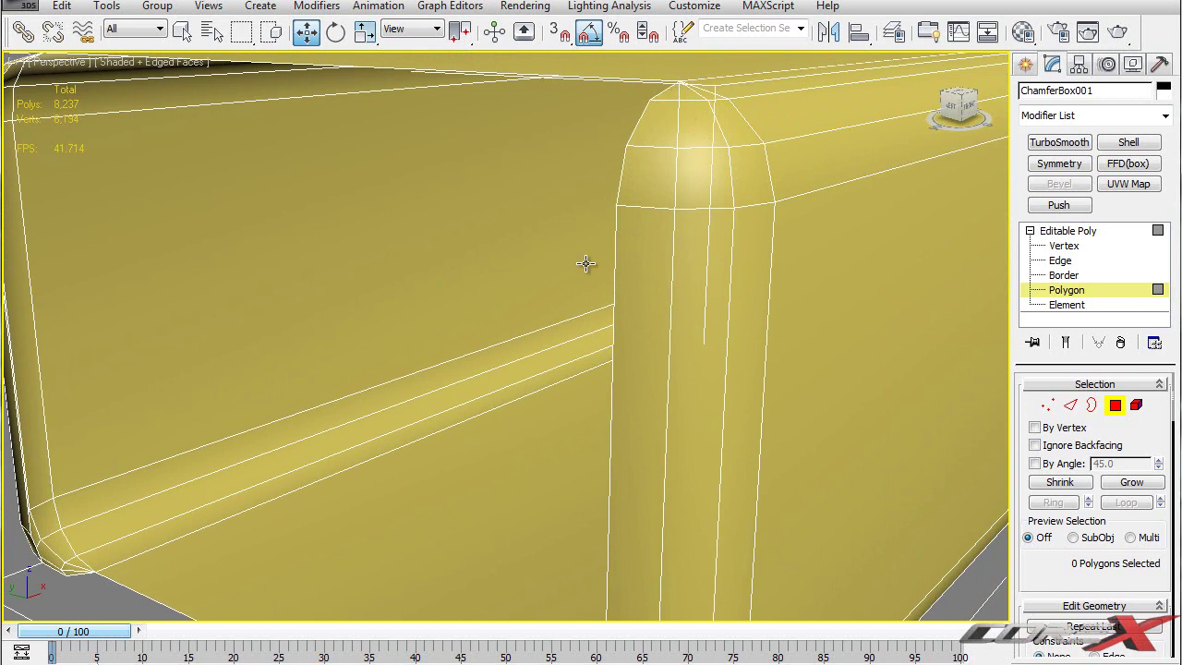
middle_click_drag(688, 403, 676, 349)
scroll(675, 349, "down", 4)
middle_click_drag(612, 326, 707, 270, "alt")
scroll(725, 271, "up", 4)
scroll(744, 325, "down", 3)
scroll(766, 333, "up", 4)
scroll(769, 336, "up", 2)
middle_click_drag(769, 336, 591, 455)
middle_click_drag(813, 324, 558, 332)
scroll(558, 332, "down", 4)
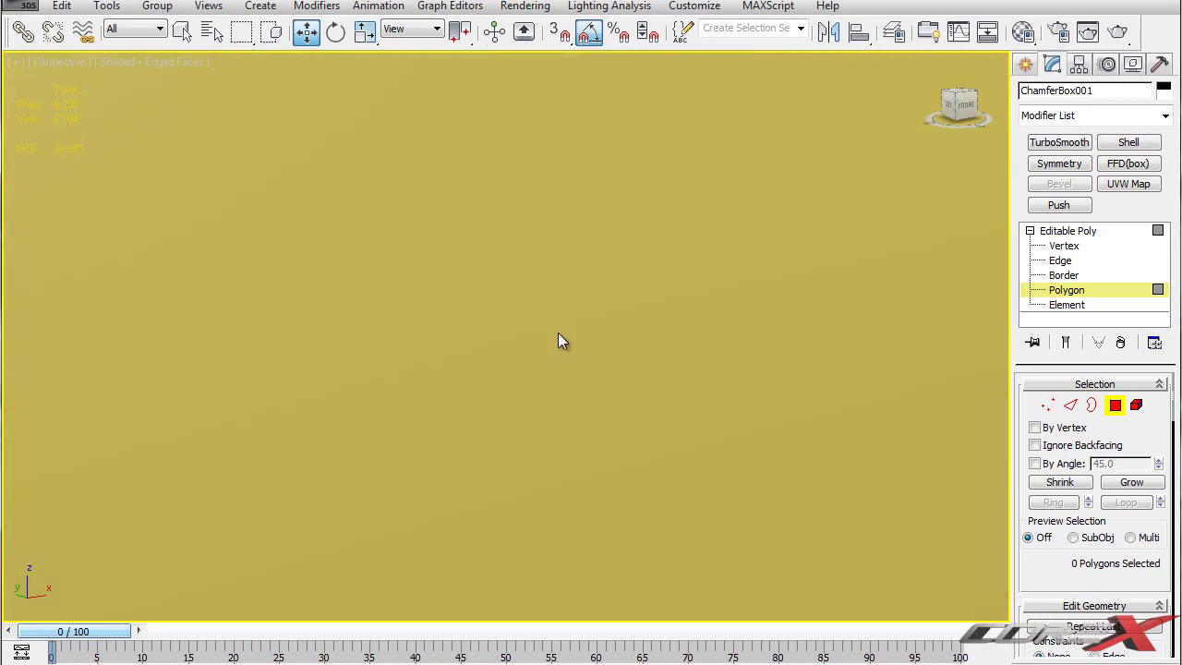
Leave the Polygon level and frame the whole box with the iMac inside it.
left_click(1080, 233)
scroll(762, 227, "down", 5)
middle_click_drag(715, 230, 687, 234)
key("z")
middle_click_drag(588, 354, 645, 361, "alt")
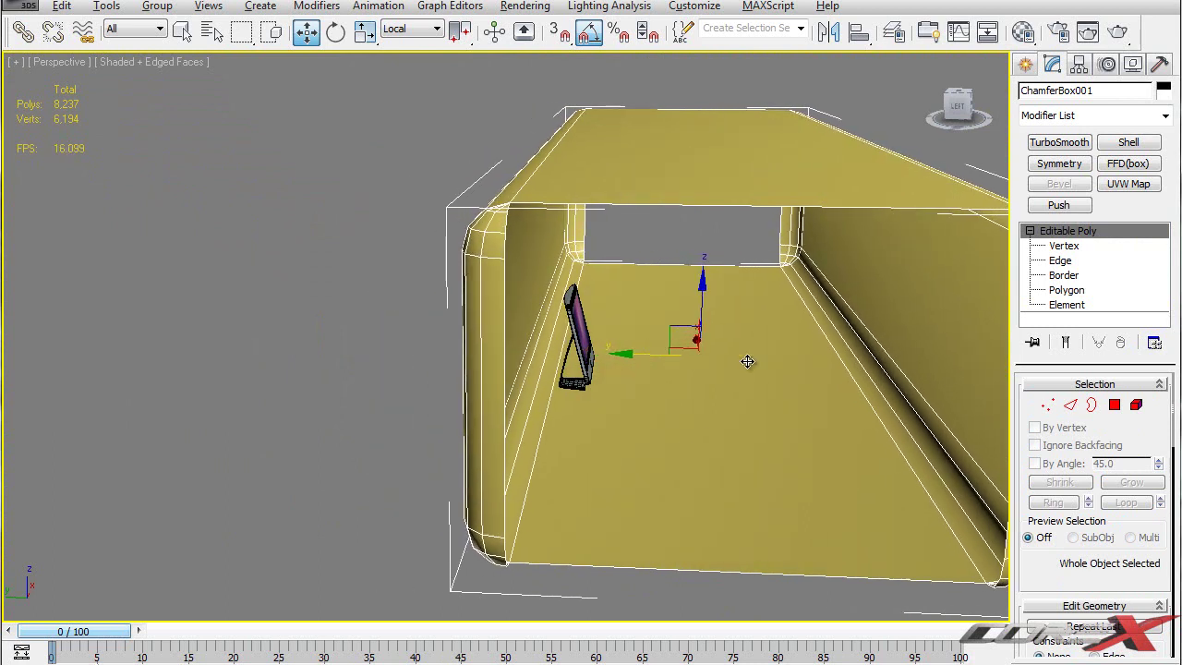
Create a standard camera from a Perspective view that shows the iMac close up at a three-quarter angle.
middle_click_drag(747, 361, 652, 352, "alt")
scroll(668, 361, "up", 6)
mouse_move(775, 367)
middle_mouse_down("alt")
mouse_move(789, 367)
mouse_move(775, 386)
middle_mouse_up("alt")
middle_click_drag(611, 366, 776, 342, "alt")
scroll(724, 362, "down", 5)
scroll(726, 343, "up", 5)
scroll(770, 330, "down", 5)
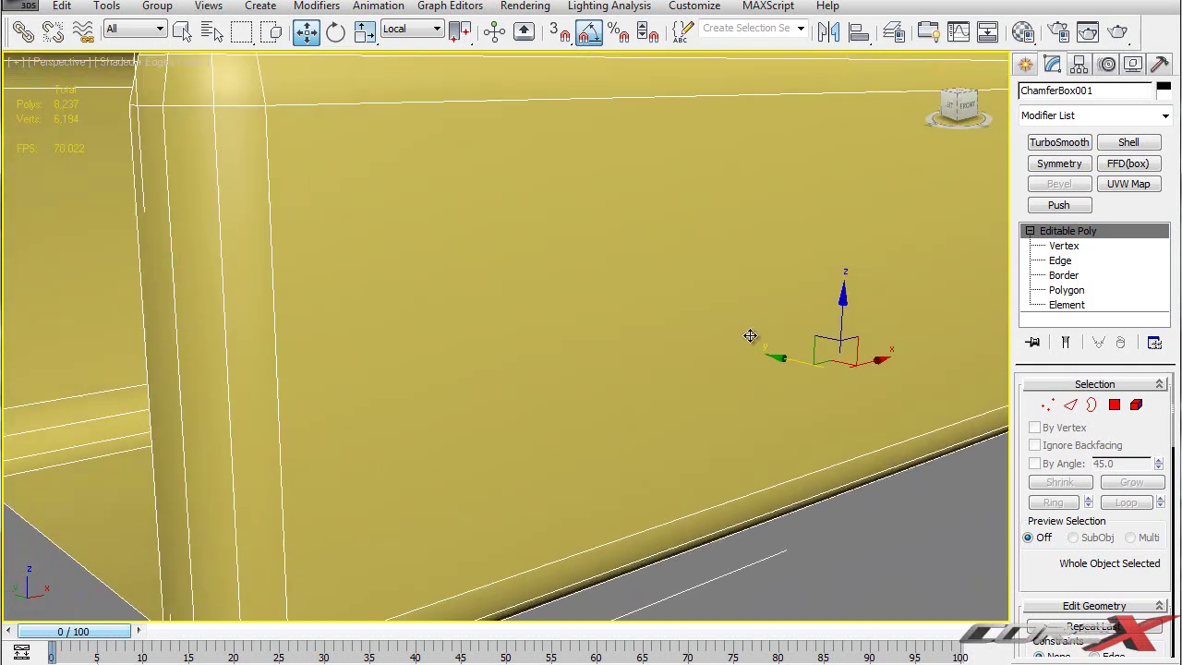
scroll(766, 342, "up", 3)
middle_click_drag(762, 356, 626, 448, "alt")
scroll(614, 390, "down", 3)
scroll(584, 420, "up", 1)
left_click(581, 389)
key("z")
middle_click_drag(589, 383, 631, 514, "alt")
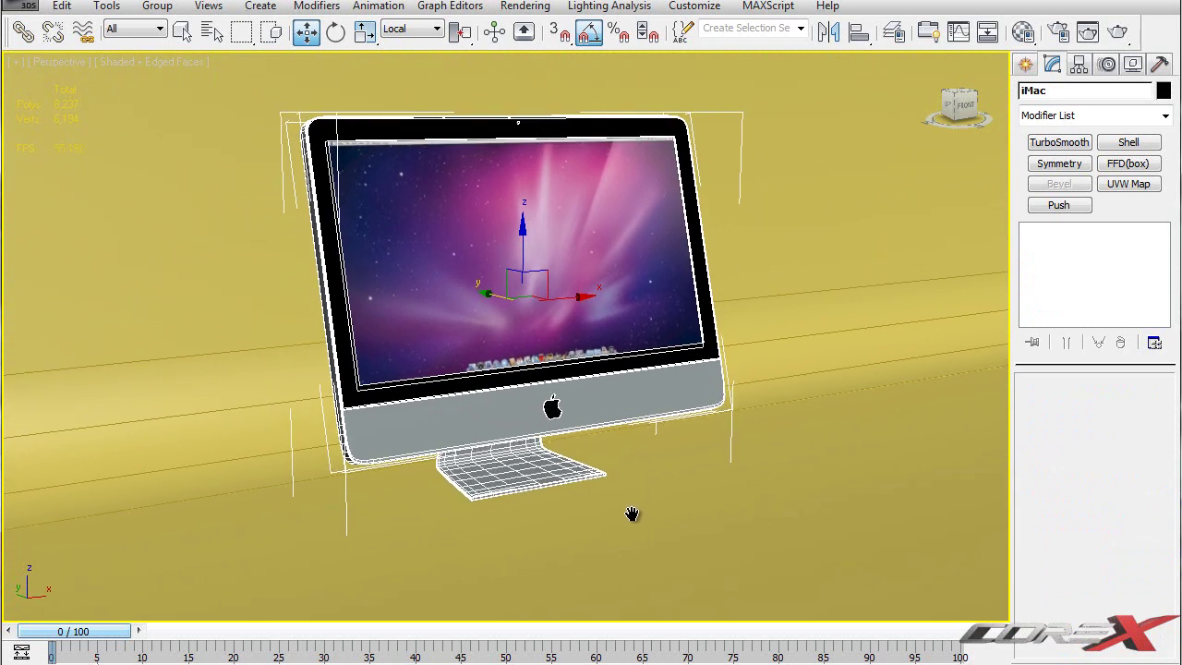
key("ctrl+c")
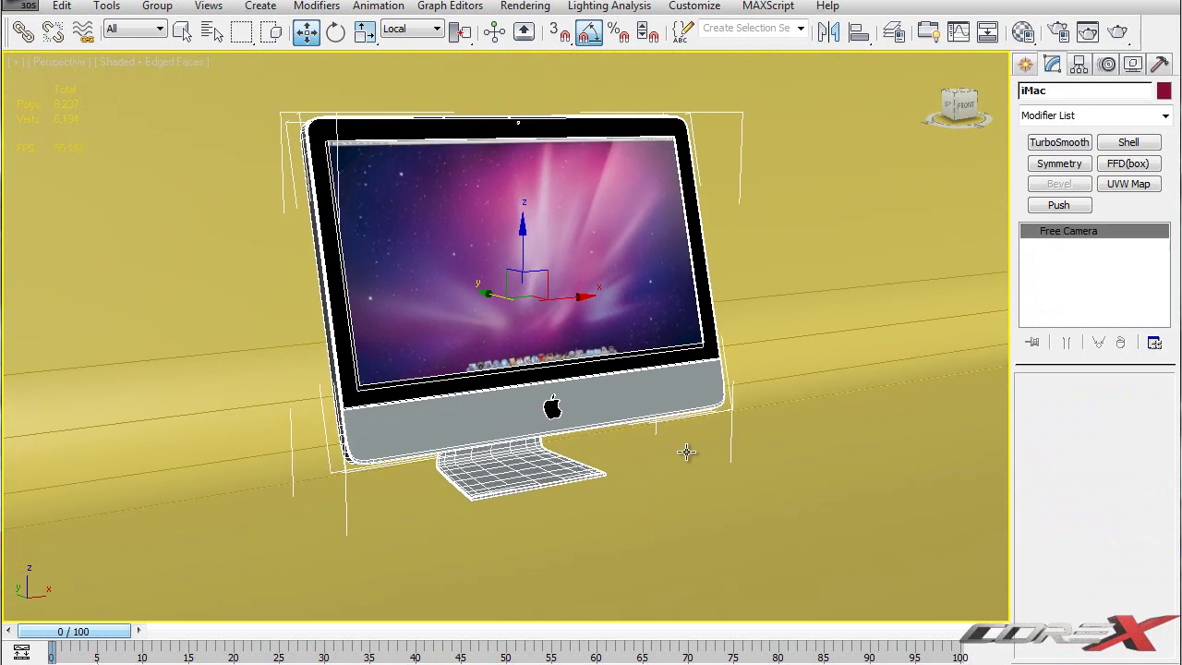
key("alt+w")
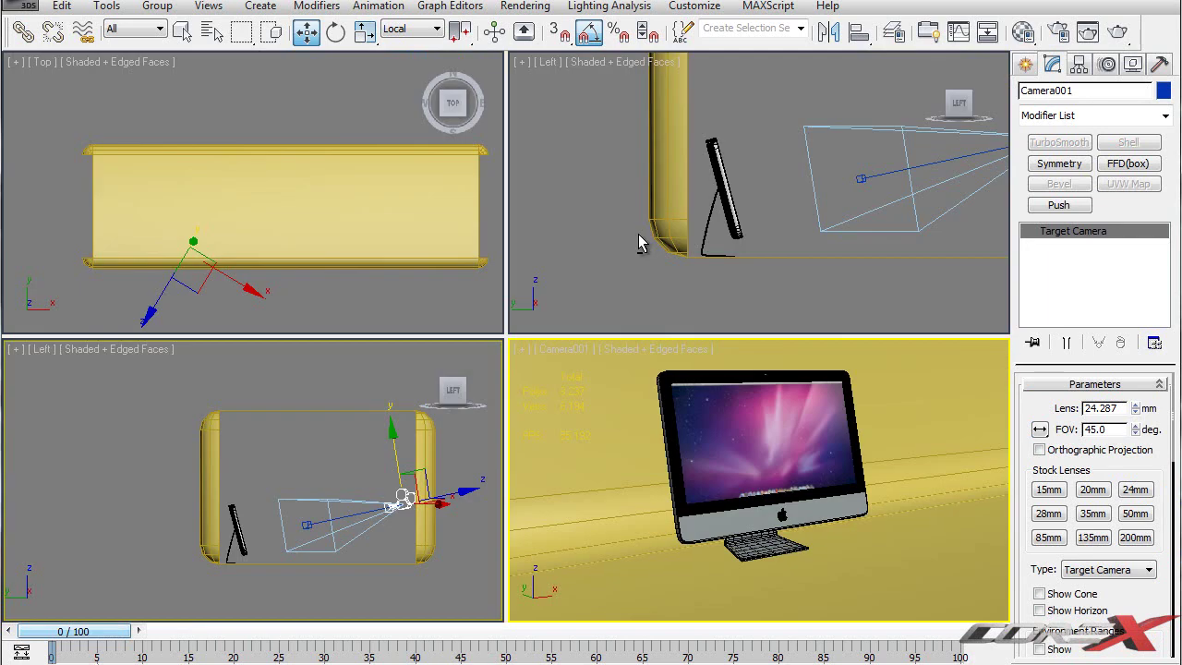
Create a VRay Physical Camera in the Left view beside the existing camera, aimed towards that camera's target.
left_click(480, 460)
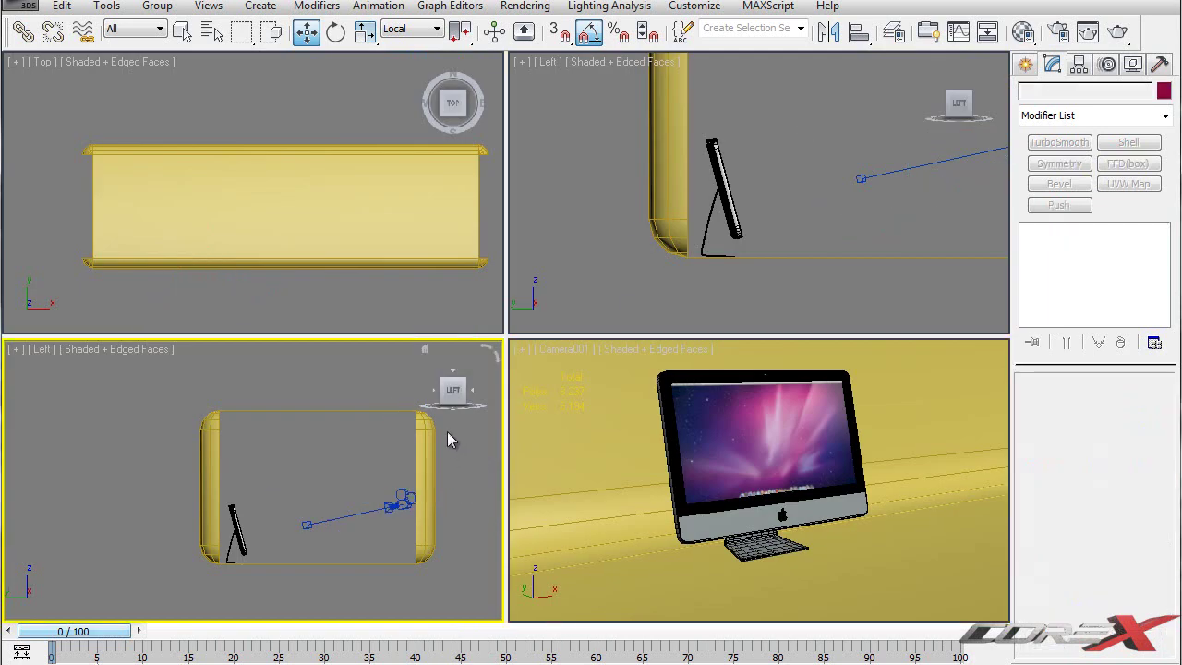
left_click(1025, 64)
left_click(1099, 97)
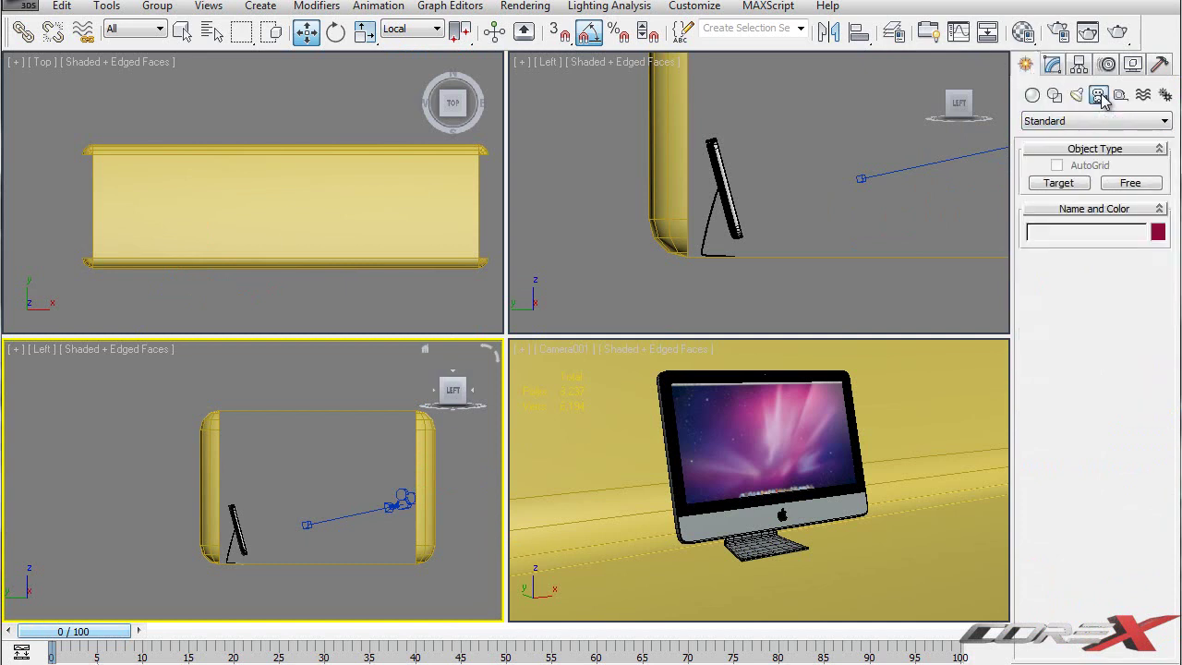
left_click(1087, 124)
left_click(1076, 153)
left_click(1126, 186)
middle_click_drag(860, 180, 747, 203)
scroll(753, 198, "down", 3)
left_click_drag(856, 170, 762, 191)
key("w")
Align the VRay physical camera to Camera001 in X, Y and Z position, pivot point to pivot point.
scroll(824, 139, "up", 5)
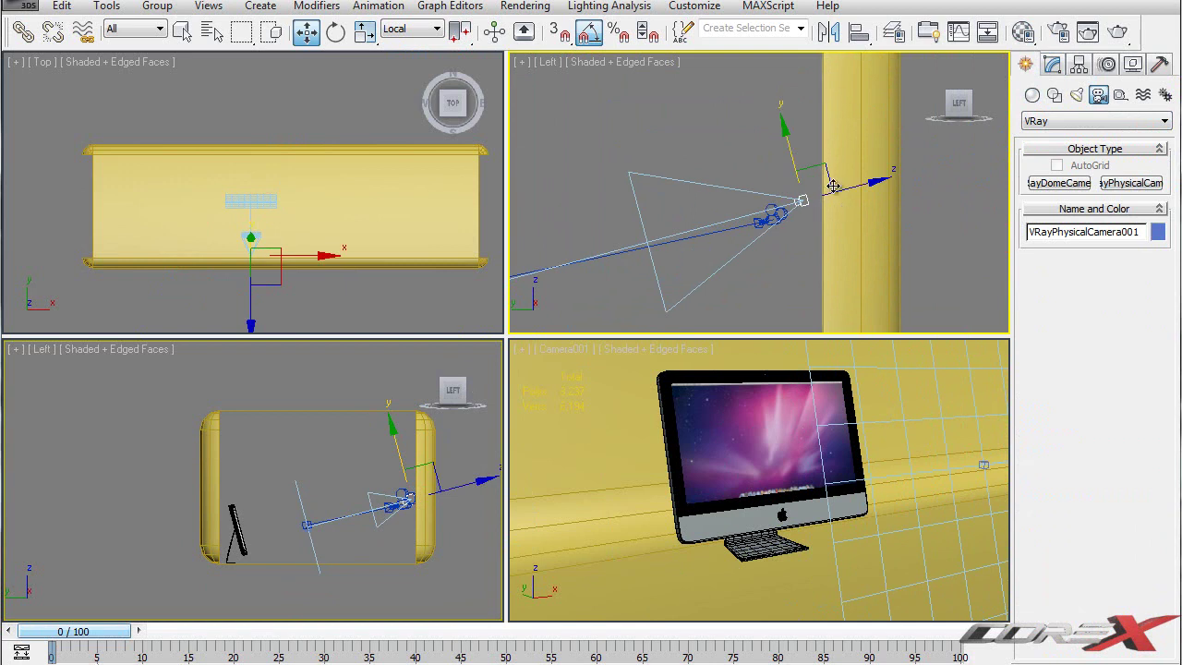
key("alt+w")
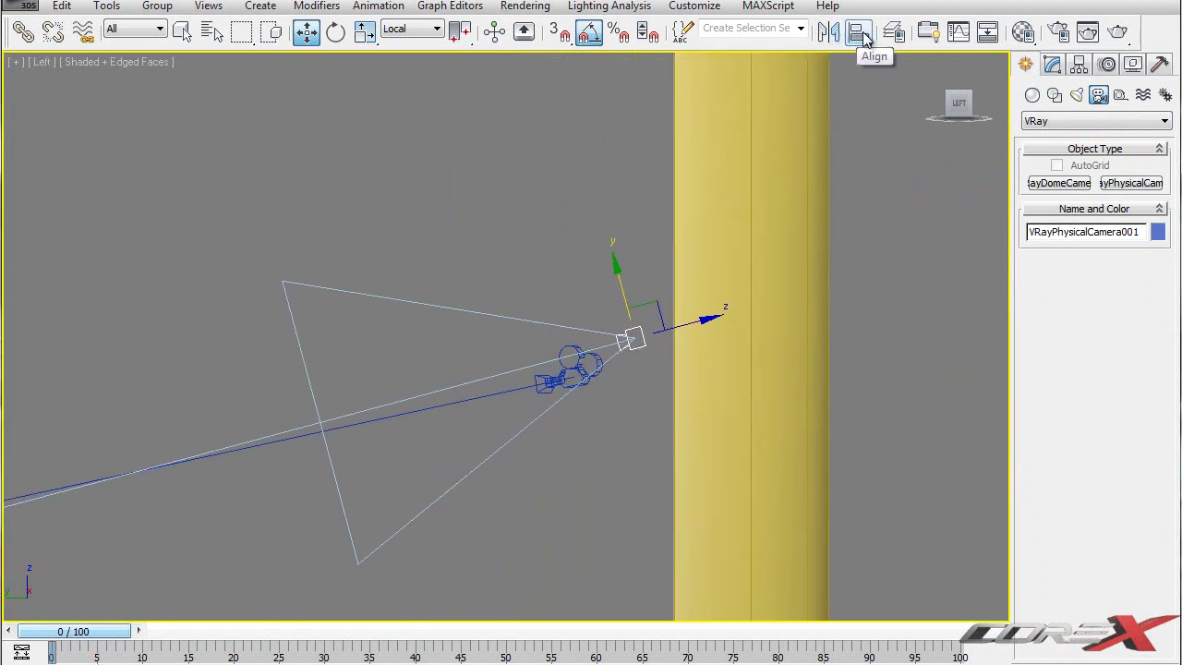
left_click(858, 34)
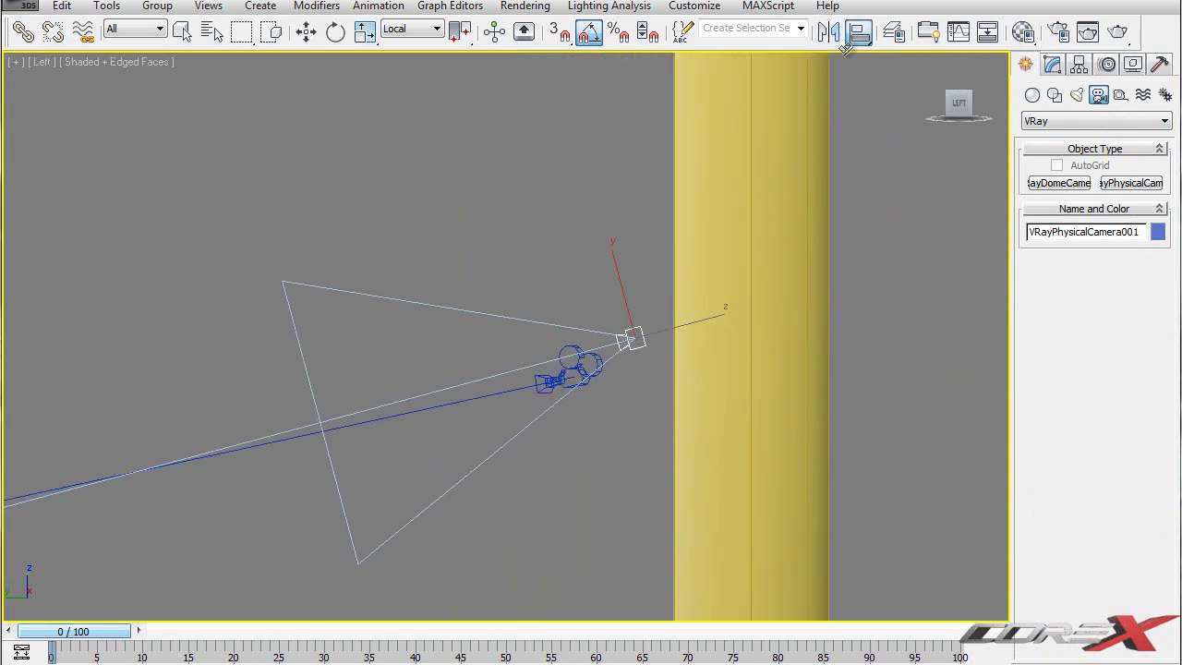
left_click(574, 382)
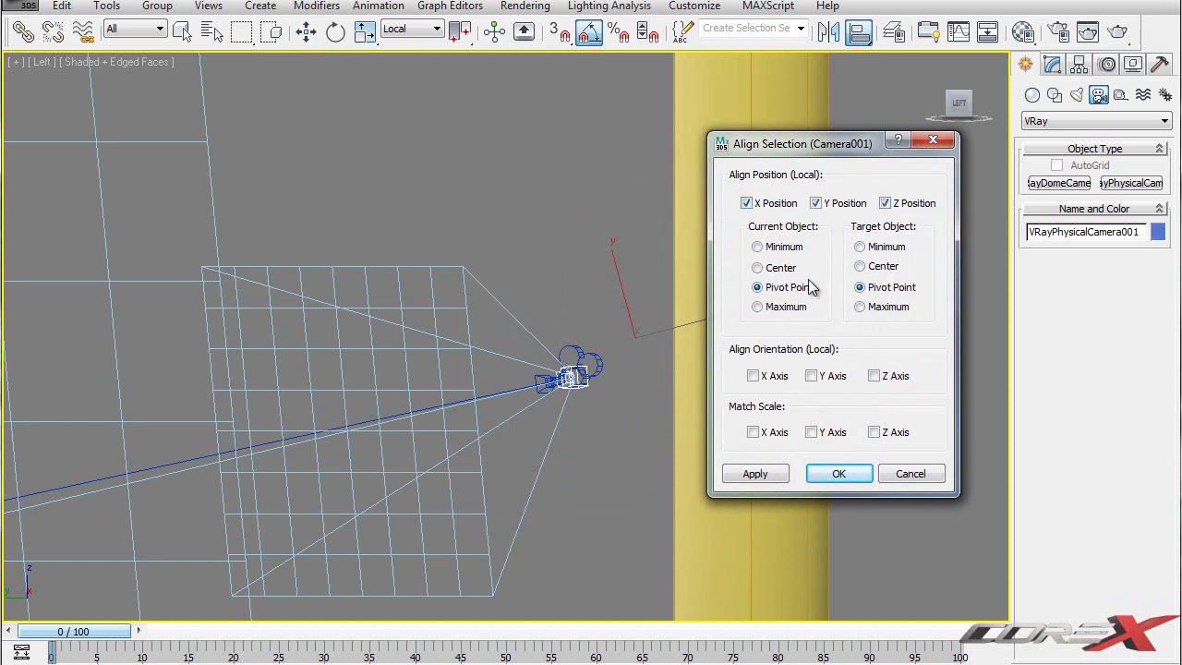
left_click(845, 477)
Align the VRay physical camera's target to Camera001's target in X, Y and Z position, pivot point to pivot point.
middle_click_drag(425, 432, 807, 258)
middle_click_drag(345, 418, 554, 382)
left_click(401, 346)
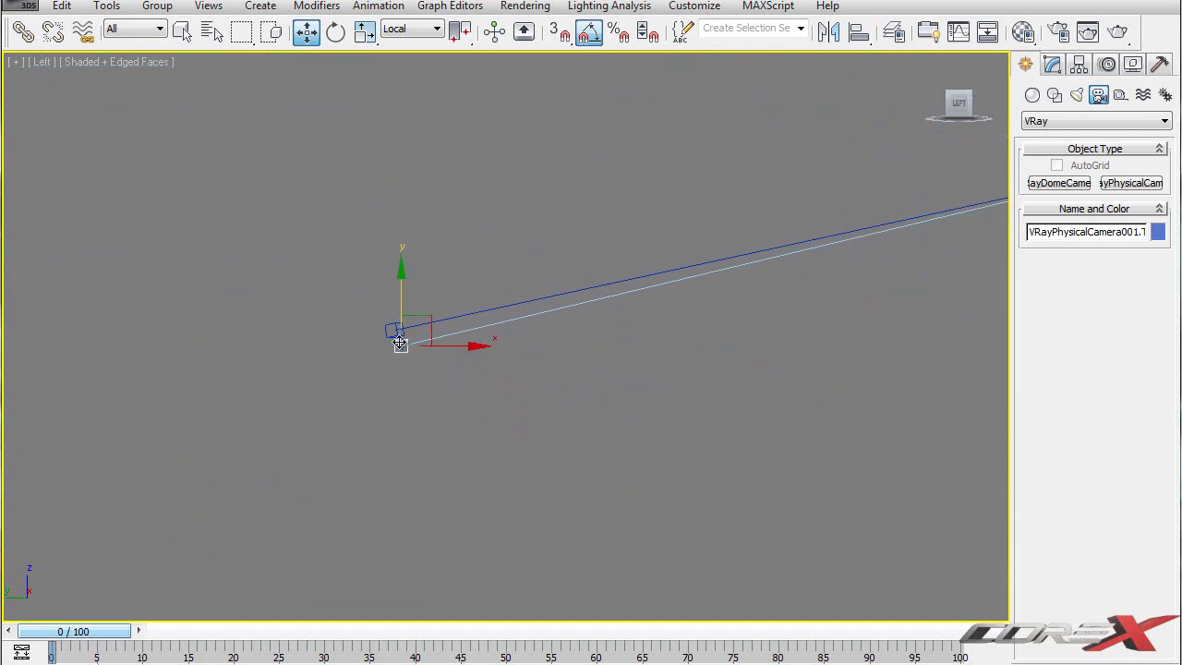
scroll(560, 288, "down", 2)
middle_click_drag(588, 273, 642, 296)
scroll(560, 288, "down", 1)
scroll(560, 288, "up", 2)
scroll(651, 284, "down", 2)
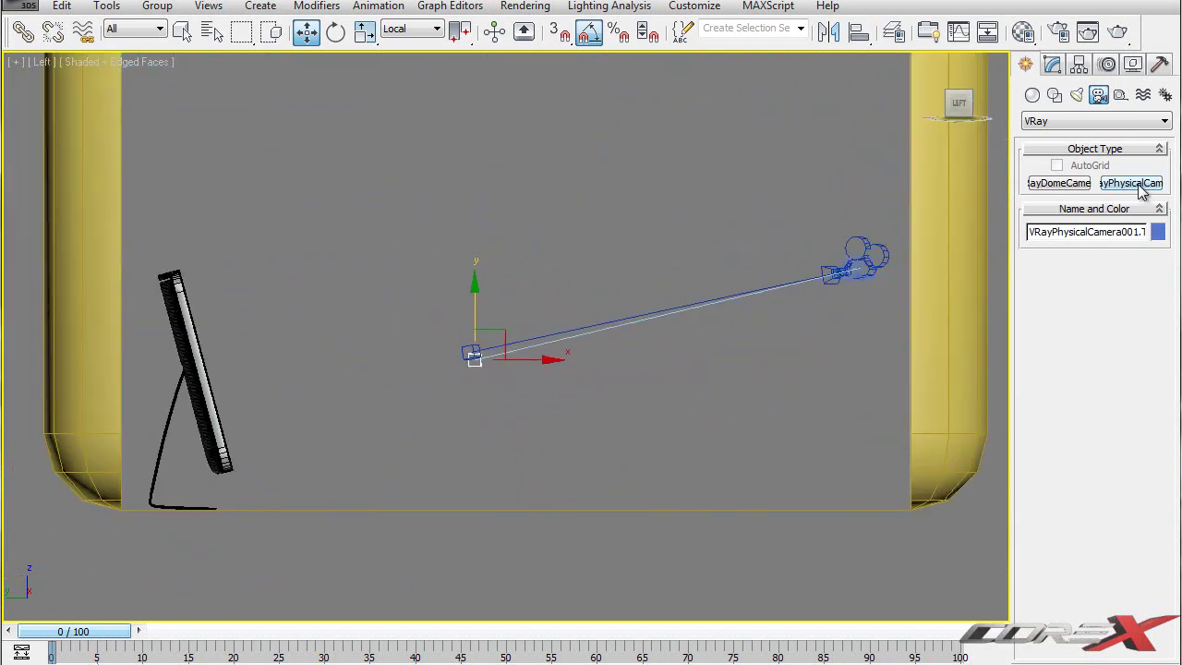
left_click(858, 32)
left_click(472, 354)
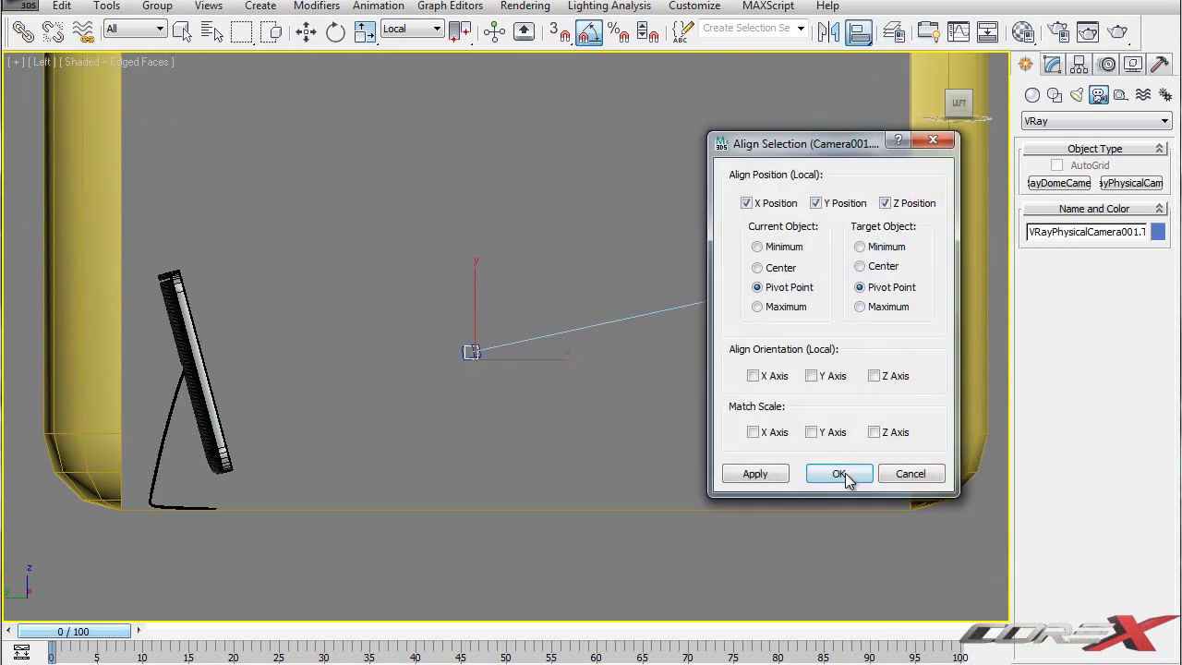
left_click(839, 474)
Deselect the camera target, restore the four-viewport layout and show the VRay physical camera's view in the lower-left viewport.
middle_click_drag(818, 324, 746, 338)
left_click(828, 282)
left_click(773, 288)
key("alt+w")
left_click(343, 372)
key("c")
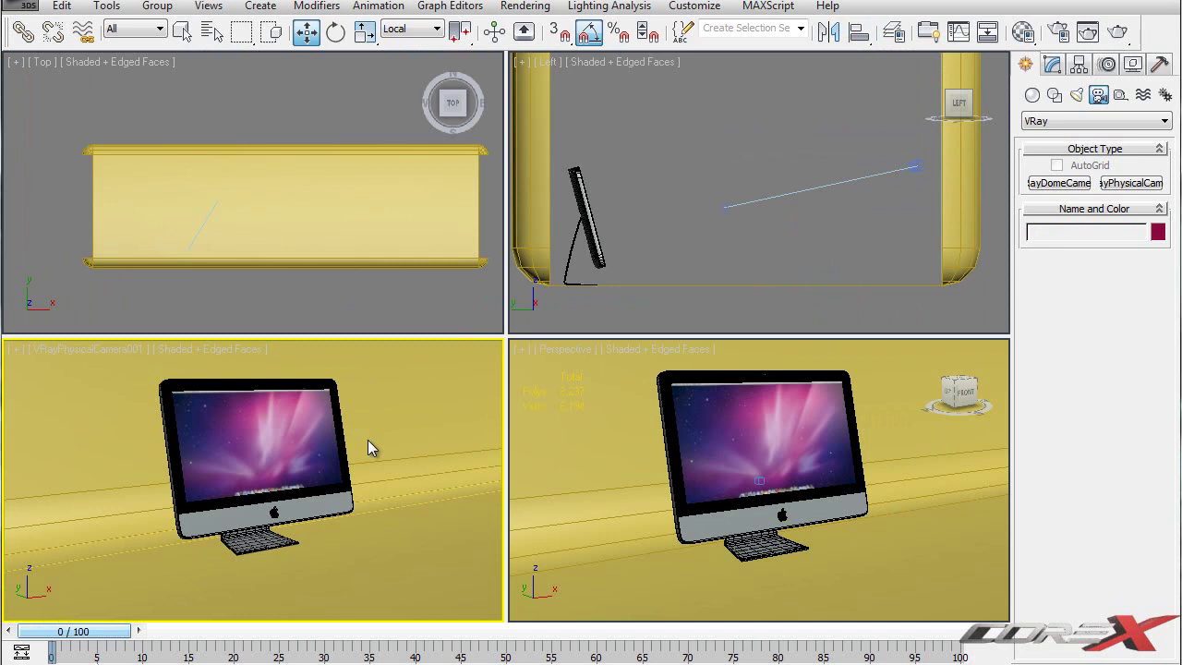
Change the first sample slot's material, 01 - Default, to a VRayMtl.
middle_click_drag(763, 420, 822, 438)
scroll(822, 438, "down", 10)
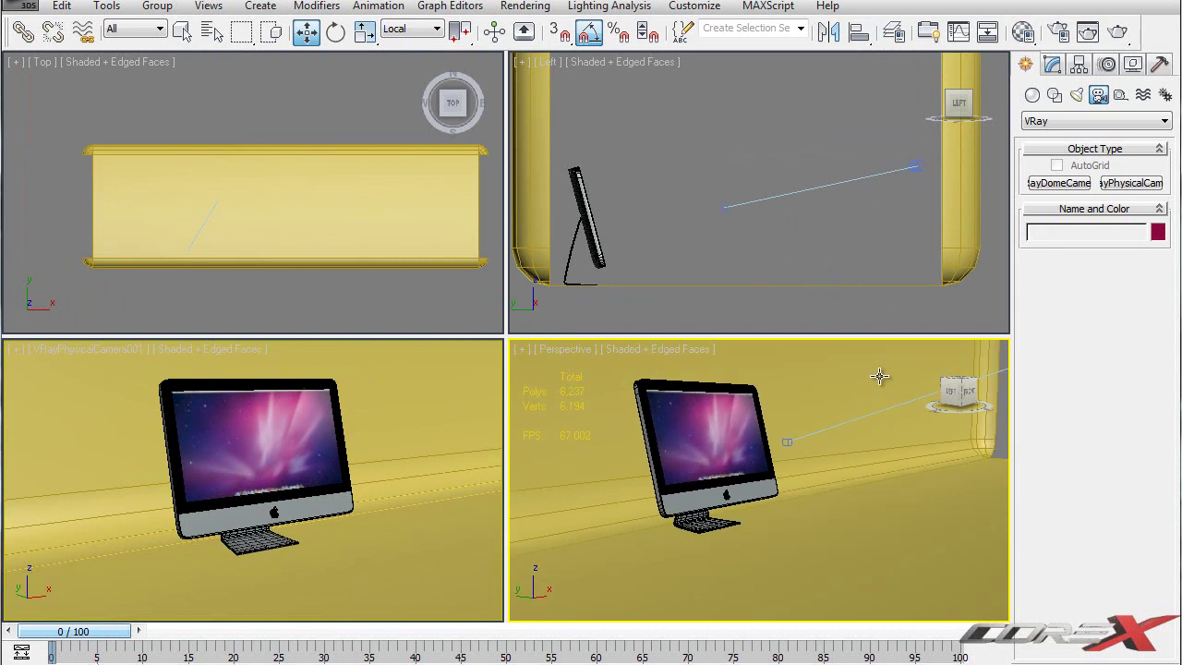
scroll(842, 412, "up", 8)
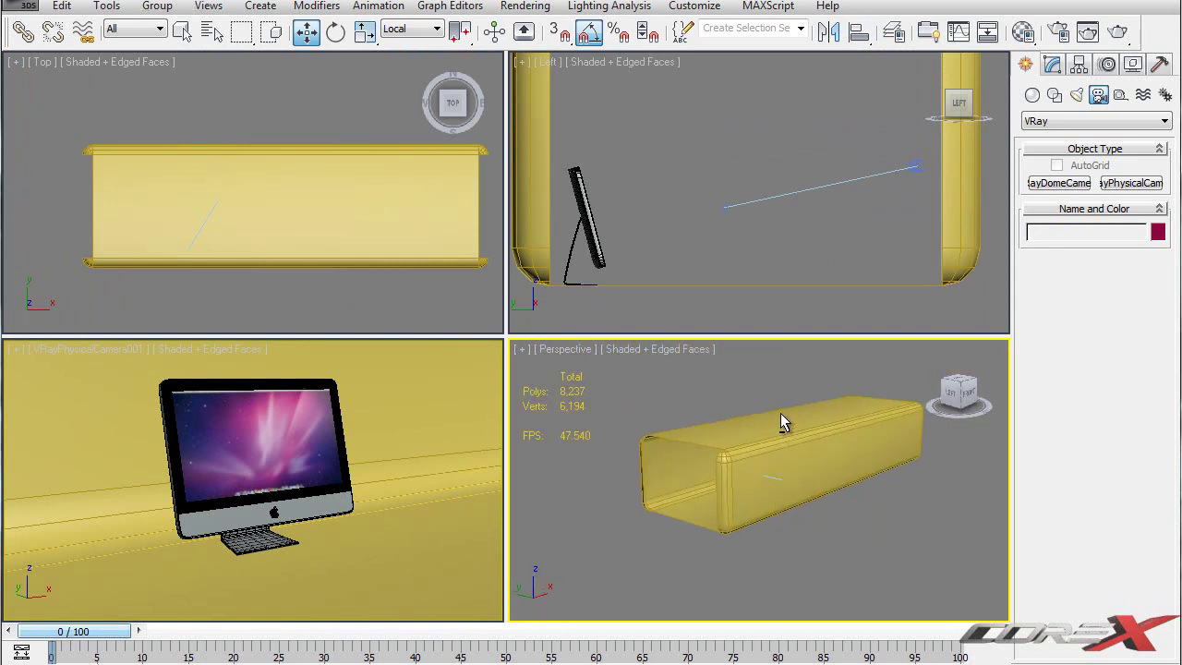
key("m")
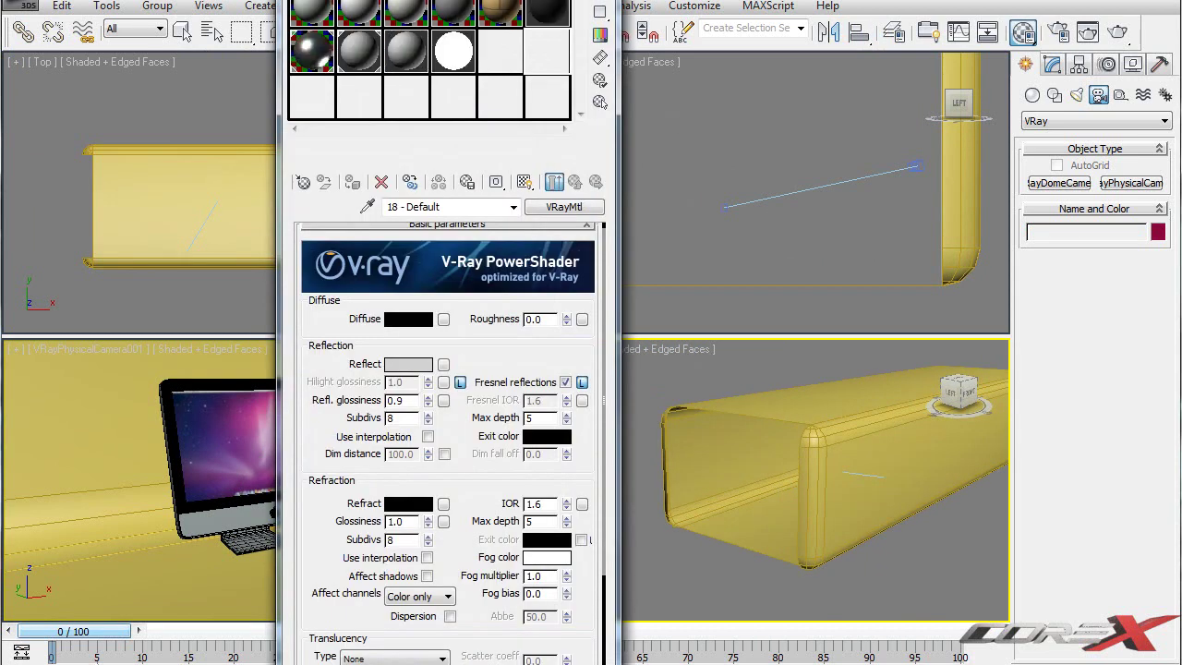
left_click_drag(449, 0, 306, 90)
left_click_drag(210, 7, 233, 0)
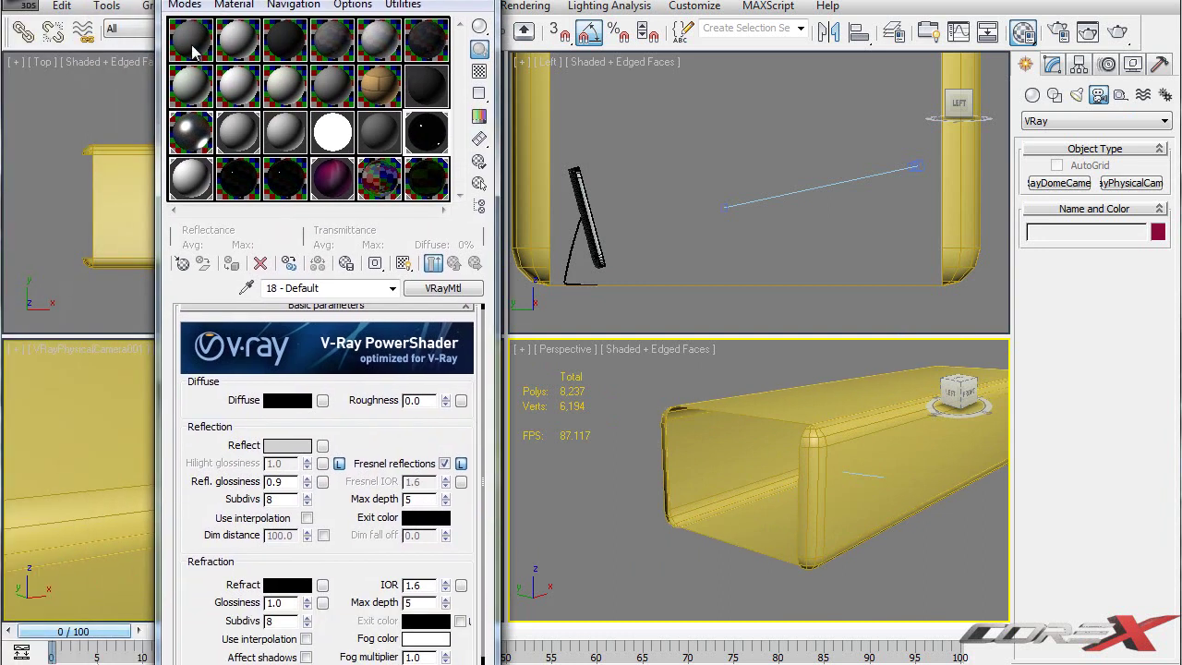
left_click(197, 45)
left_click(432, 290)
left_click(433, 289)
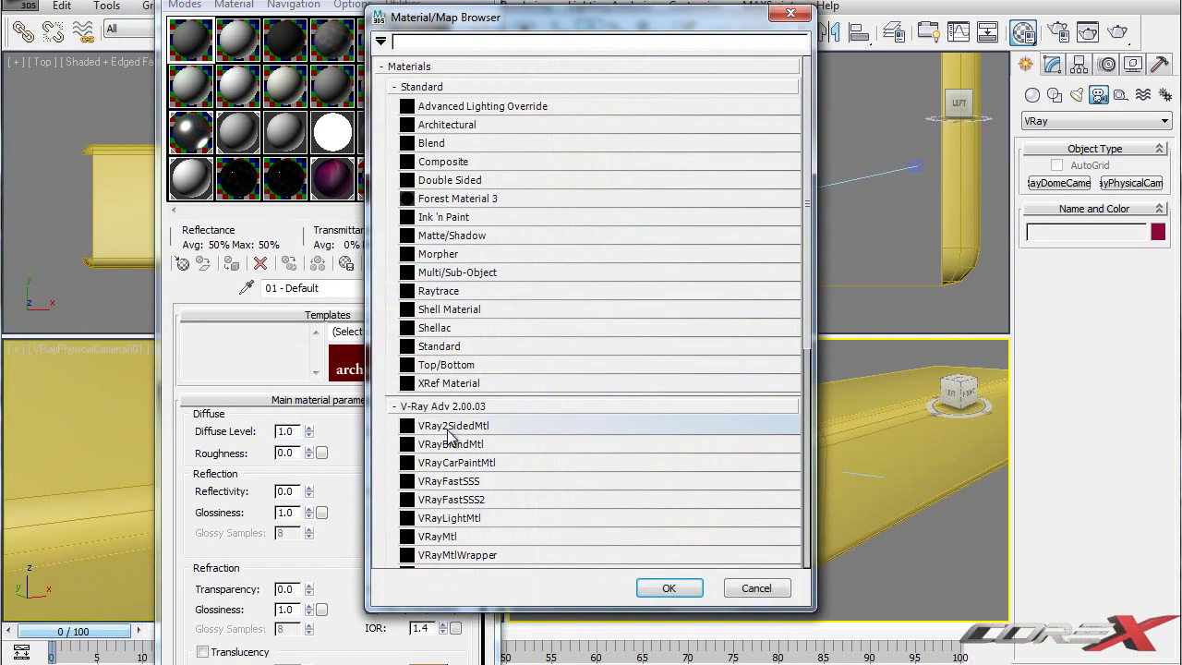
double_click(454, 536)
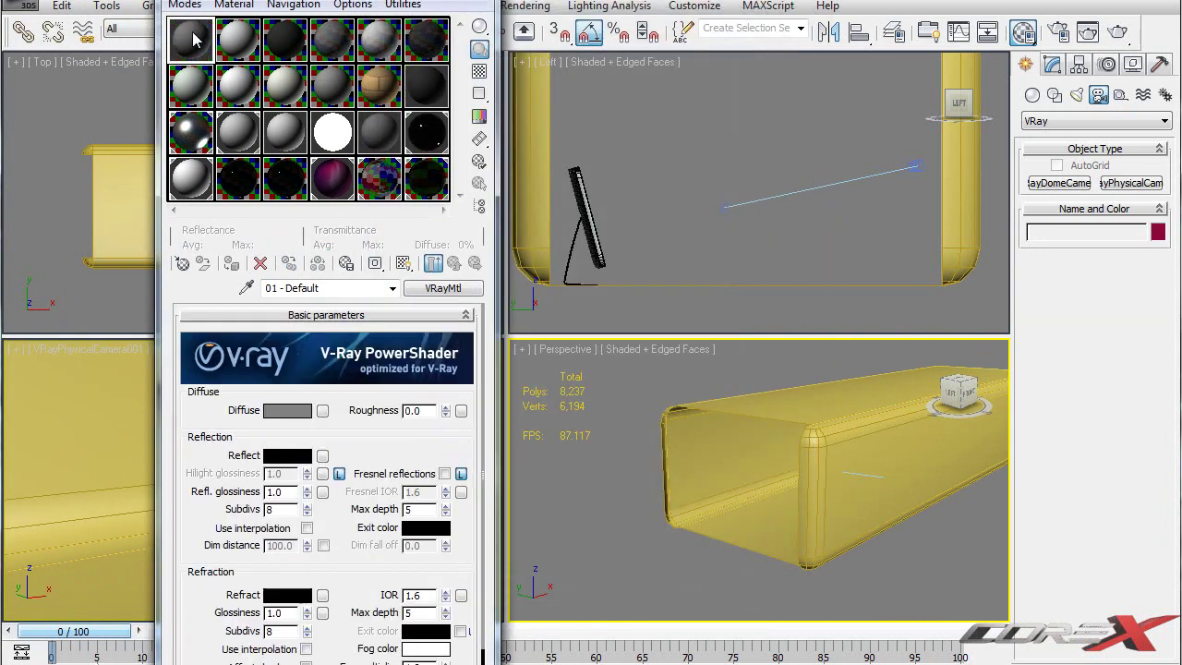
Set the VRayMtl's diffuse colour to light grey with value 211 and assign the material to the chamfer box.
left_click(287, 411)
left_click_drag(540, 43, 541, 80)
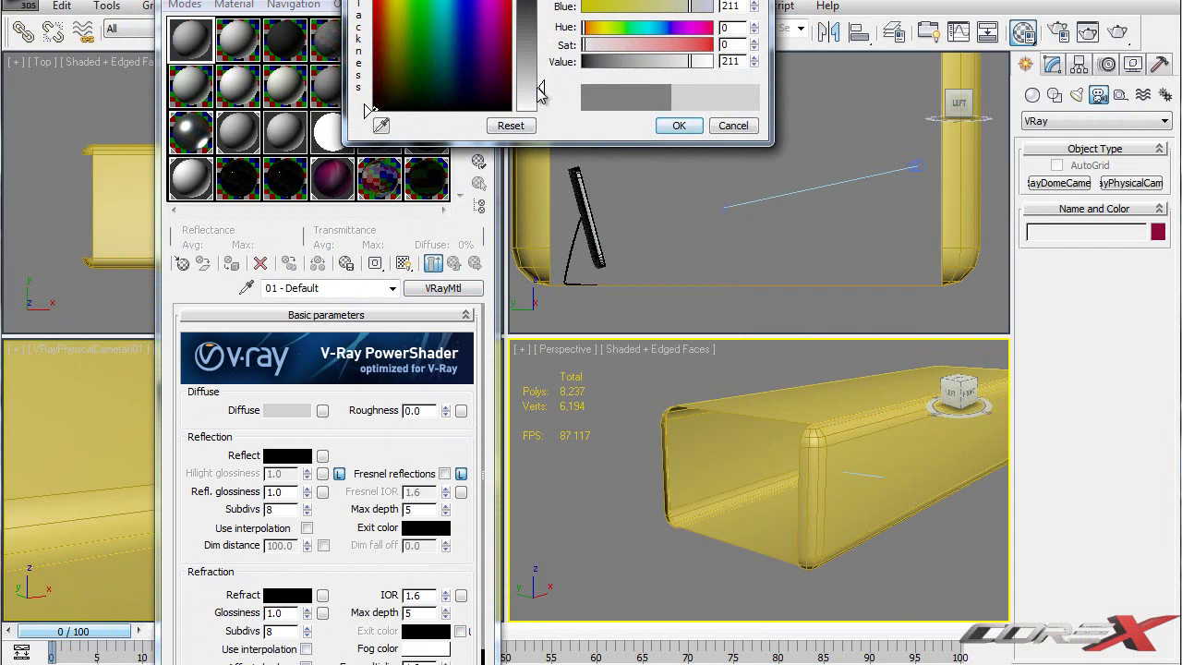
left_click(679, 126)
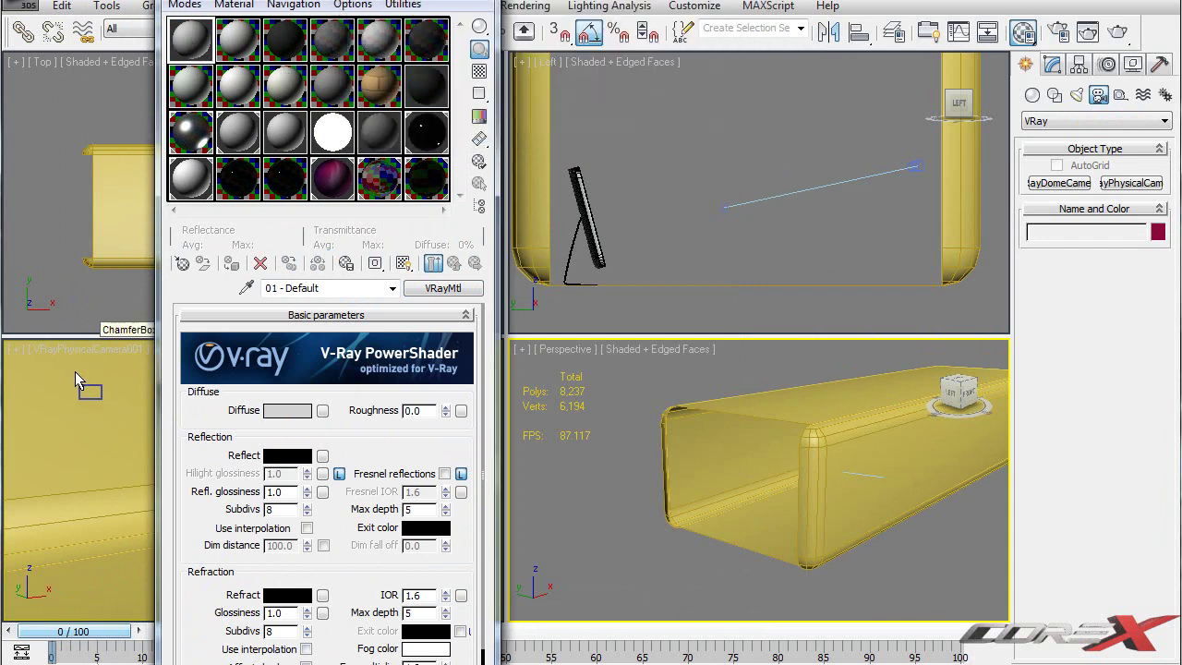
left_click_drag(85, 369, 86, 369)
left_click(822, 429)
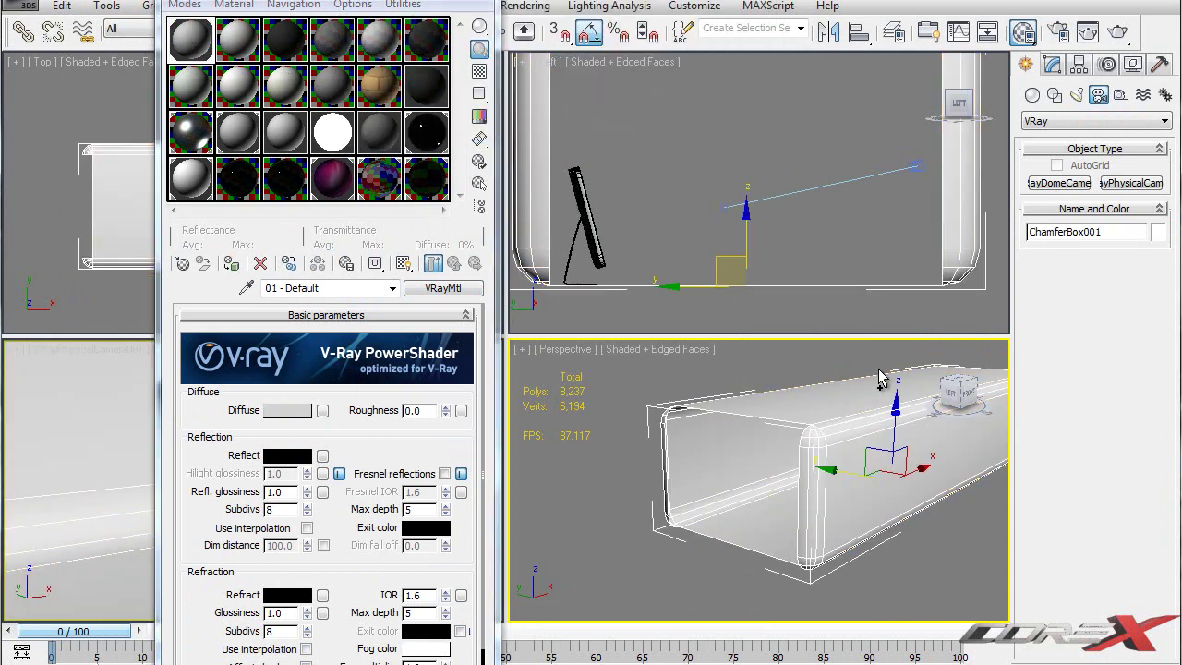
Set the chamfer box's object colour to black, deselect it and close the material editor.
left_click(1051, 64)
left_click(1163, 90)
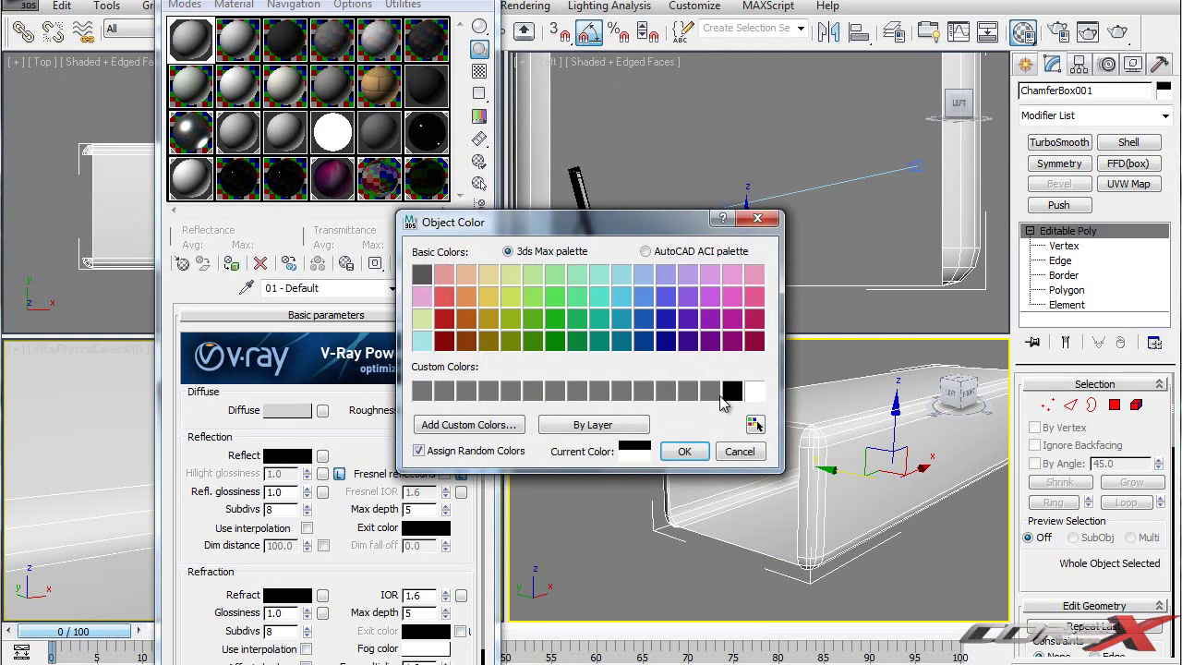
left_click(684, 451)
left_click(728, 443)
middle_click_drag(728, 443, 813, 453, "alt")
left_click(477, 6)
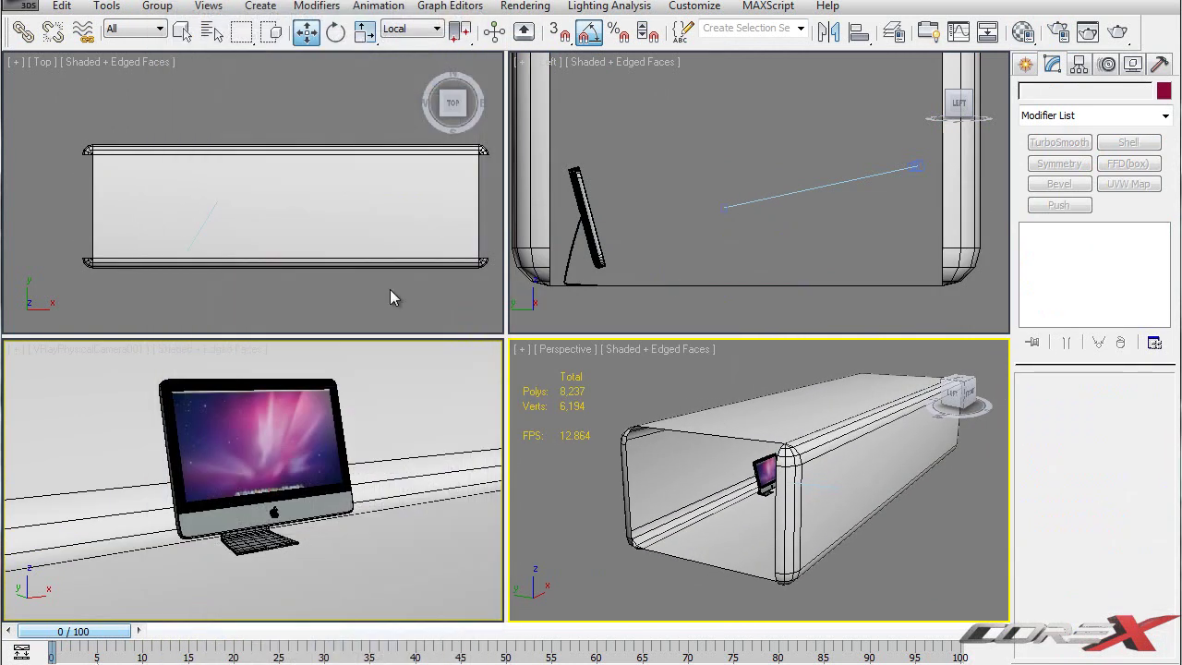
Examine the open-ended box and the placement of the iMac and cameras from several angles in the Perspective view.
middle_click_drag(721, 411, 765, 447)
scroll(765, 447, "up", 1)
scroll(766, 447, "down", 1)
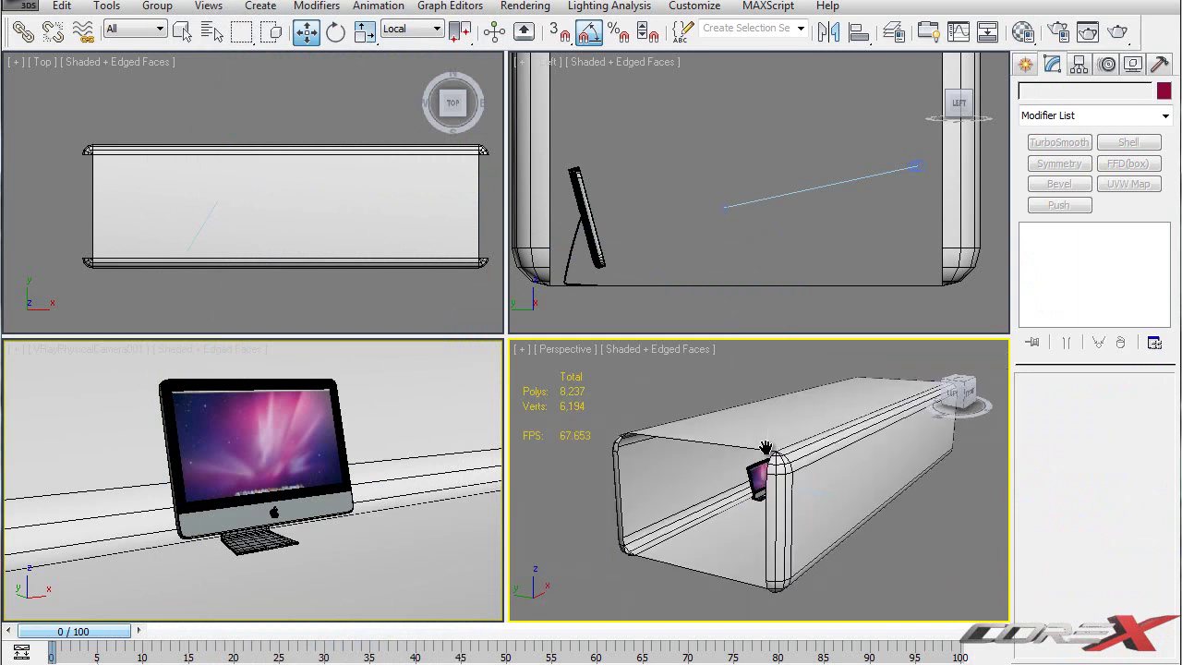
middle_click_drag(774, 449, 801, 442, "alt")
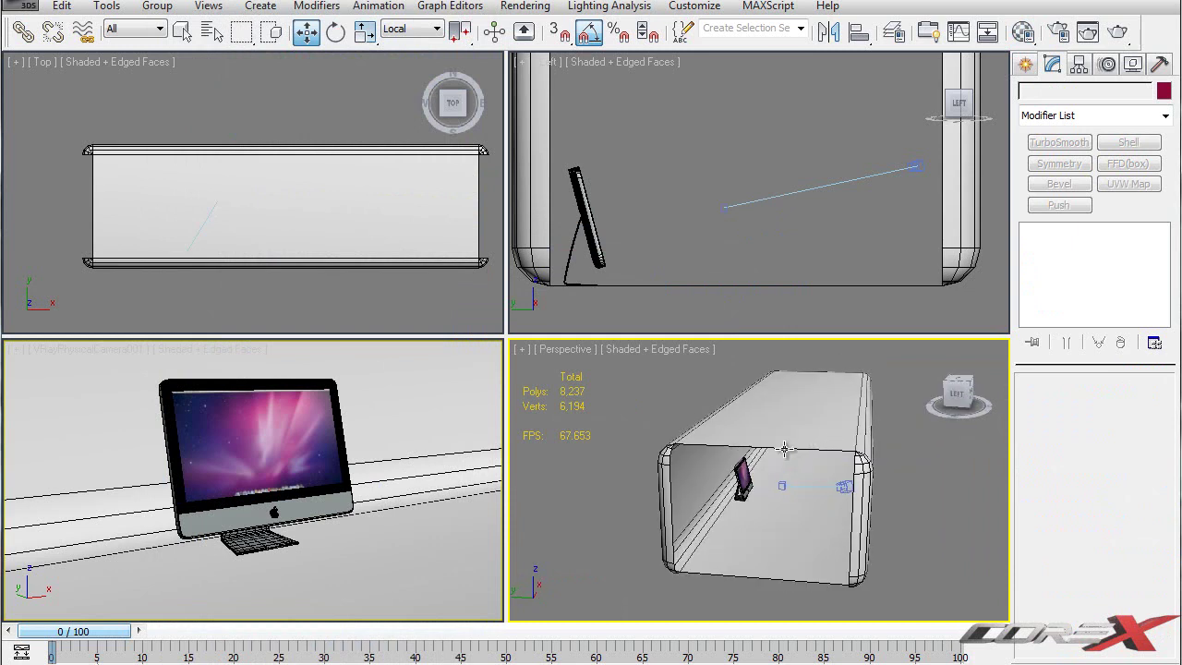
left_click(388, 351)
left_click(1117, 31)
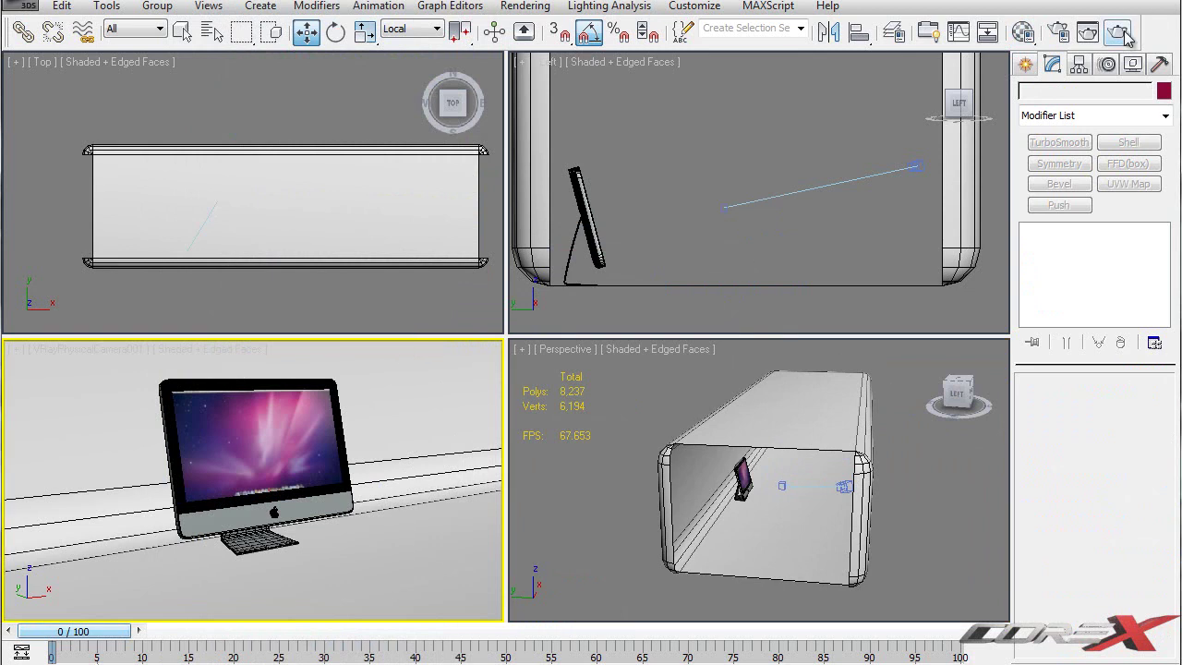
left_click(635, 372)
middle_click_drag(688, 447, 769, 442, "alt")
scroll(773, 436, "up", 3)
scroll(768, 443, "down", 3)
Create a VRay plane light in the Left view spanning the iMac and camera, about 618 half-length by 243 half-width.
middle_click_drag(913, 170, 894, 177)
scroll(884, 179, "down", 5)
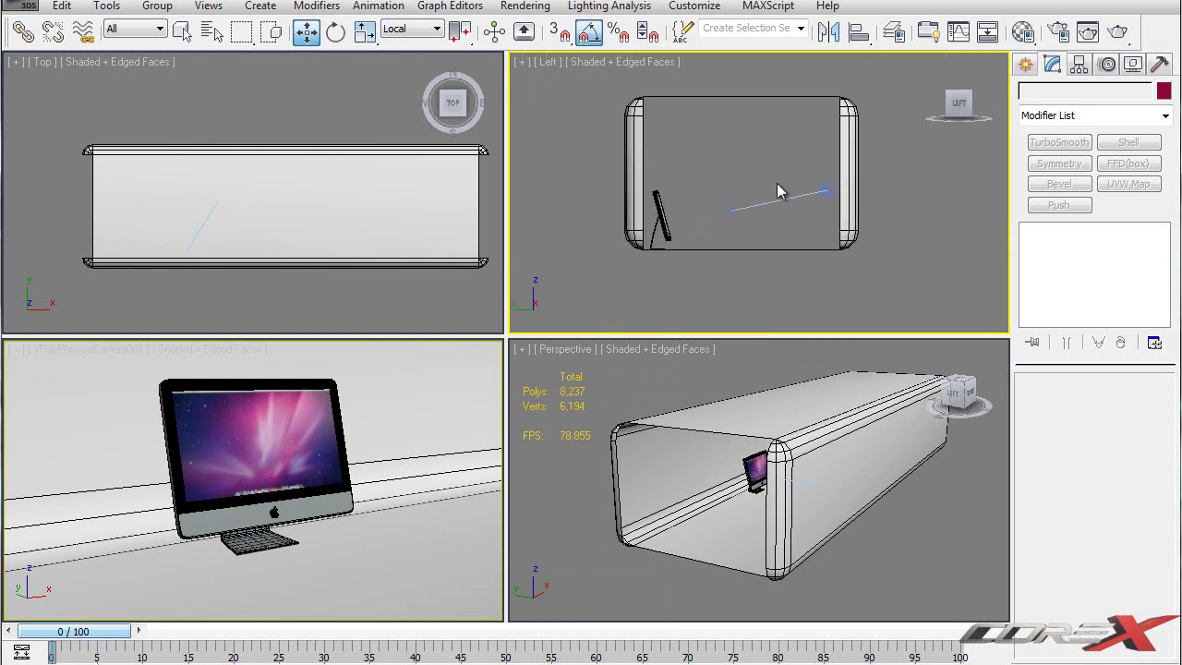
middle_click_drag(810, 206, 815, 214)
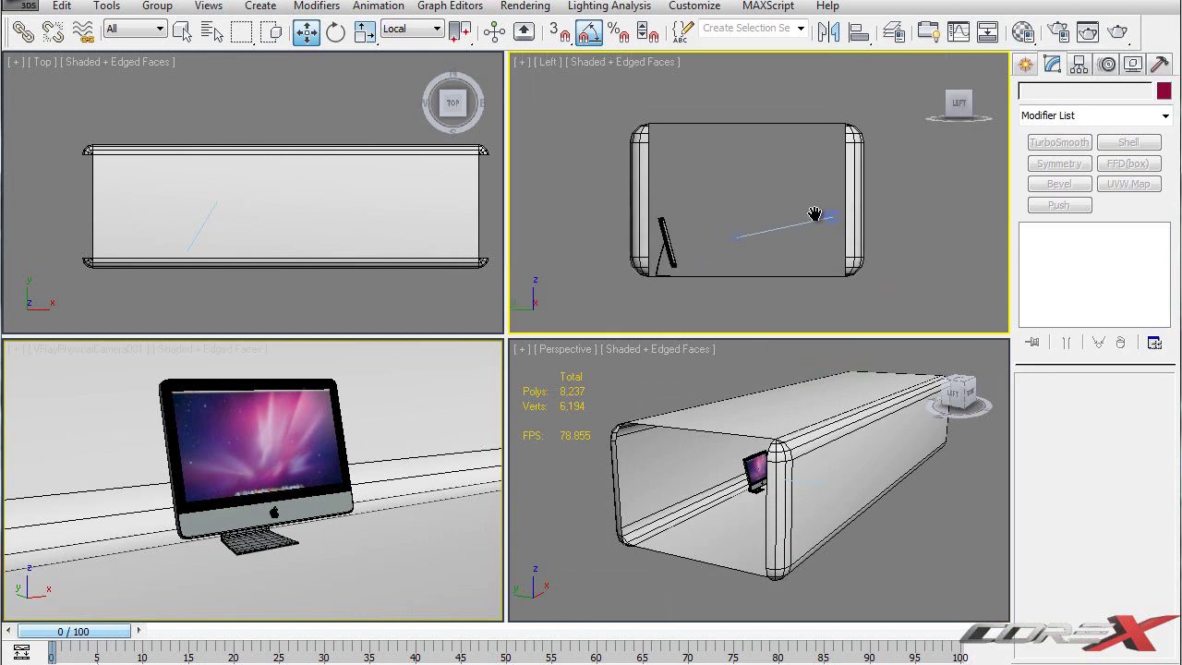
left_click(1027, 67)
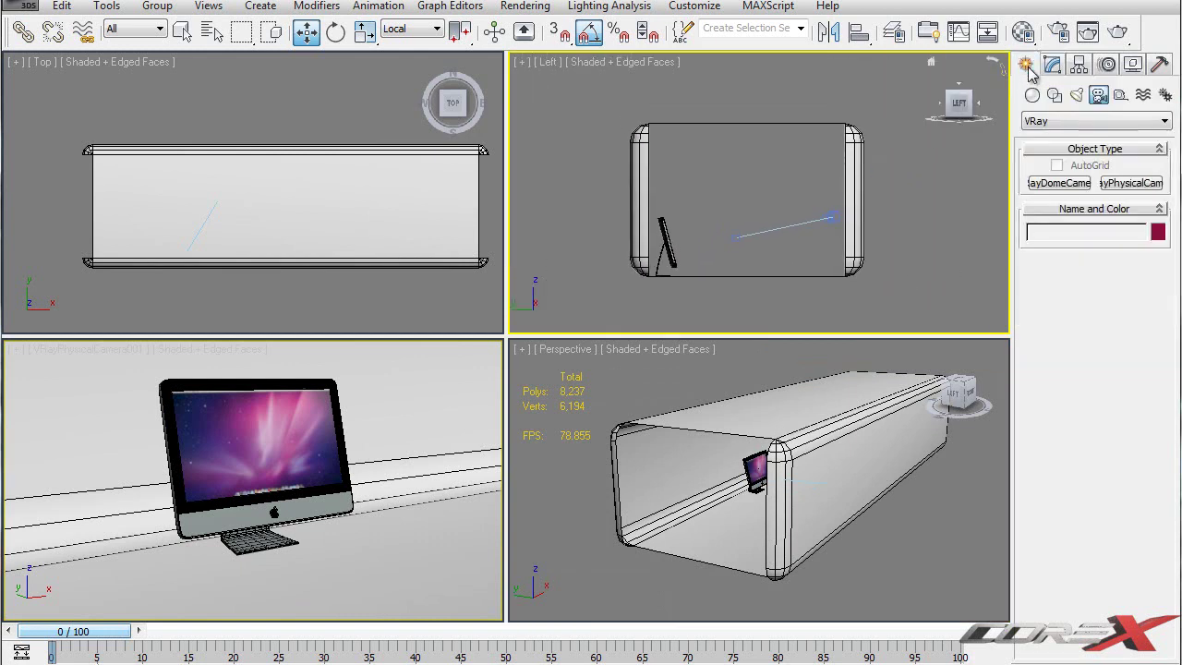
left_click(1078, 97)
left_click(1064, 123)
left_click(1039, 158)
left_click(1061, 184)
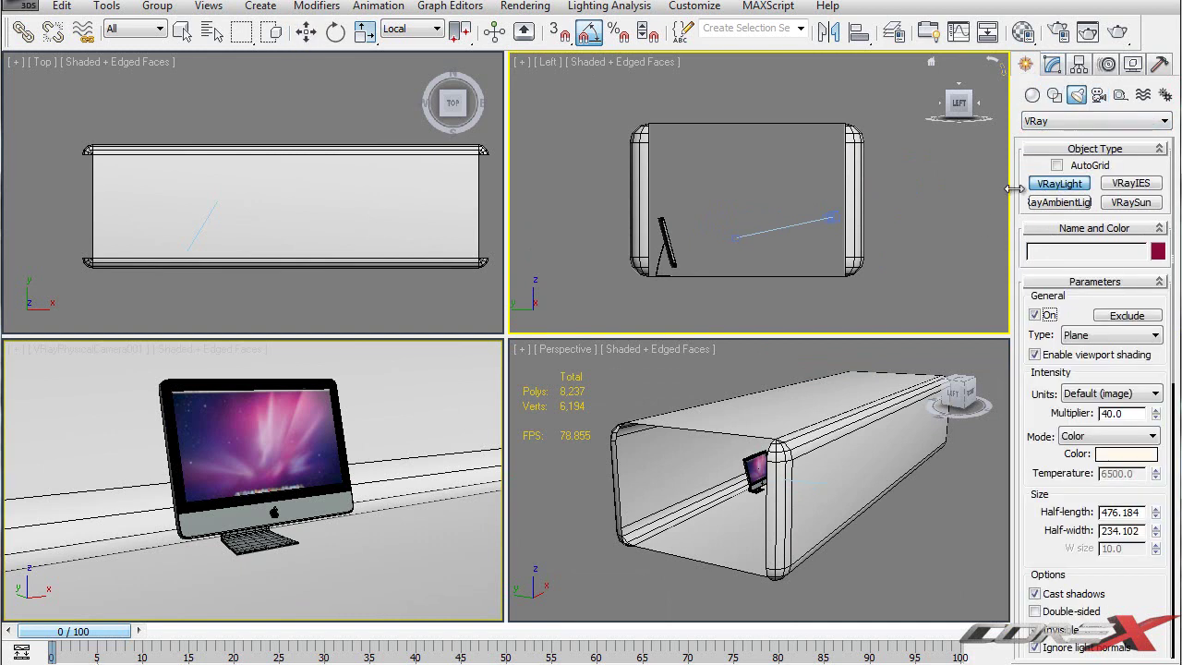
key("alt+w")
scroll(620, 281, "up", 3)
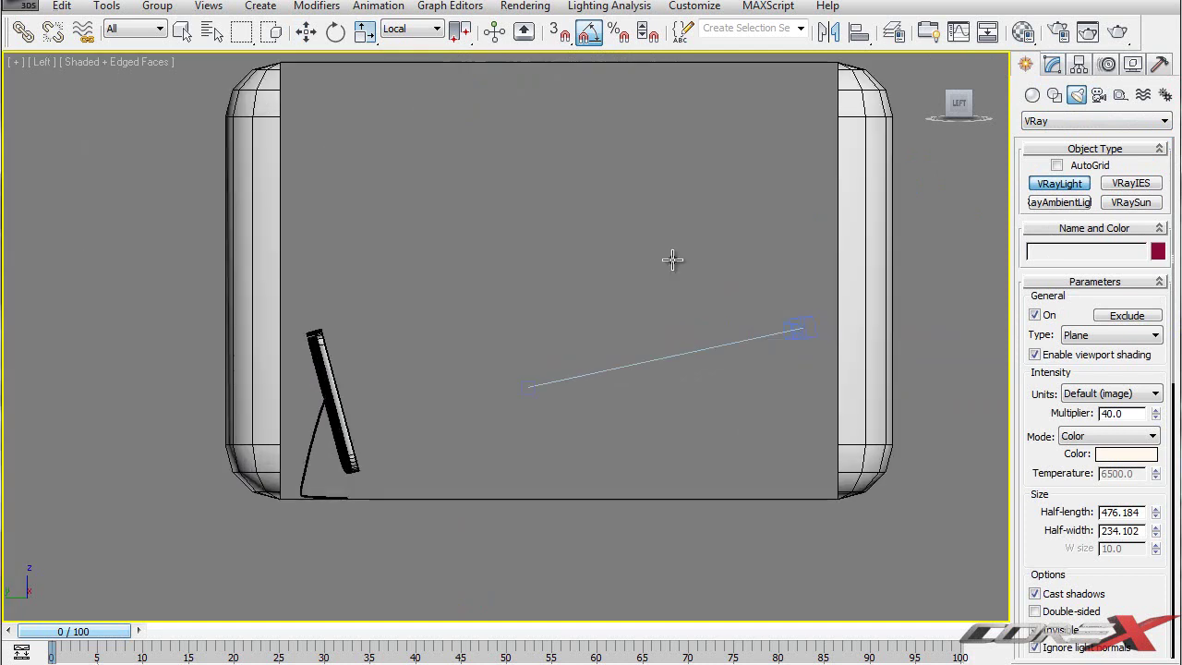
left_click_drag(318, 282, 813, 462)
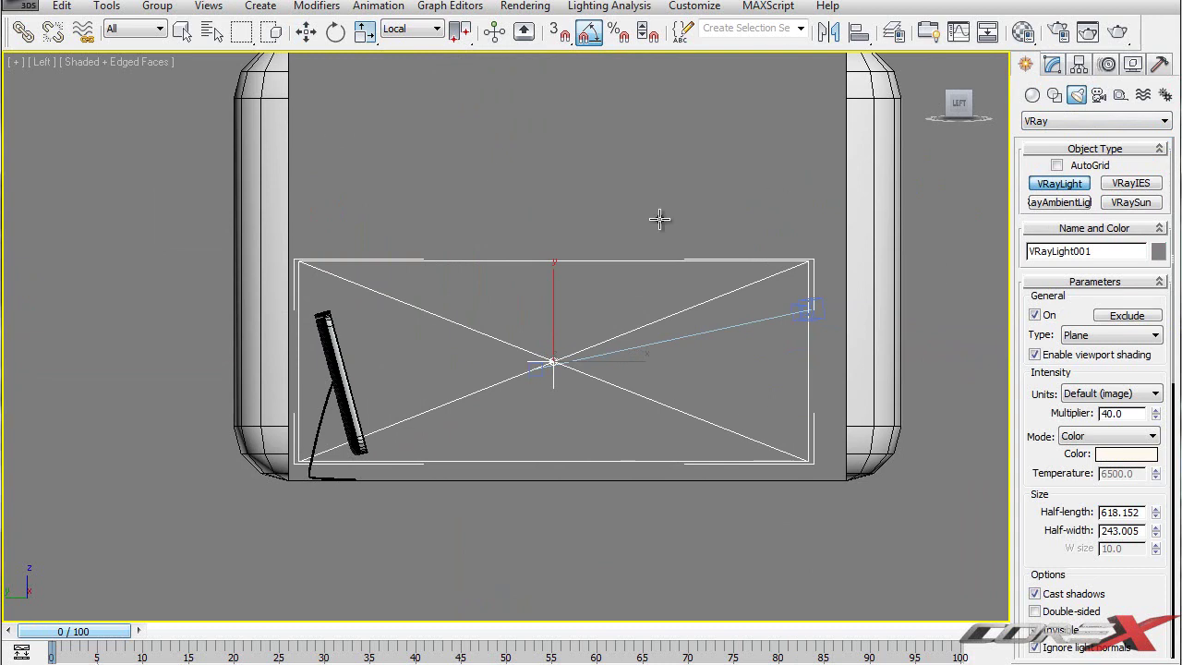
right_click(751, 160)
key("alt+w")
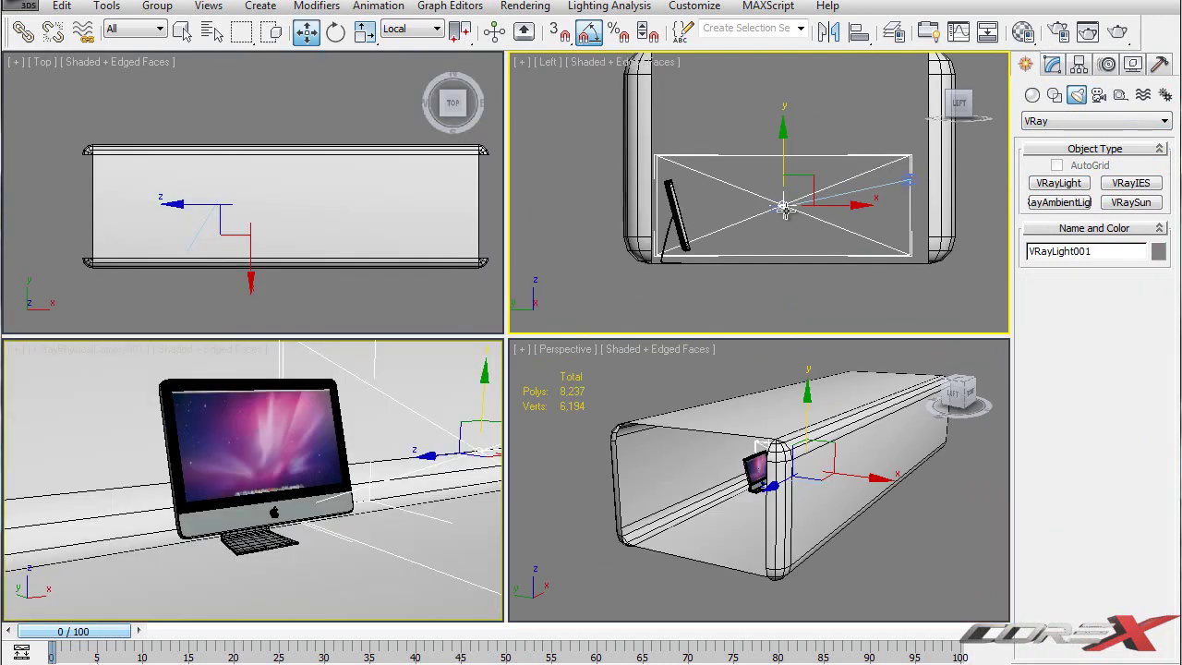
Show the Top view in wireframe and move the light to just inside the box's open end, using the View coordinate system.
middle_click_drag(801, 500, 750, 539, "alt")
middle_click_drag(778, 207, 767, 216)
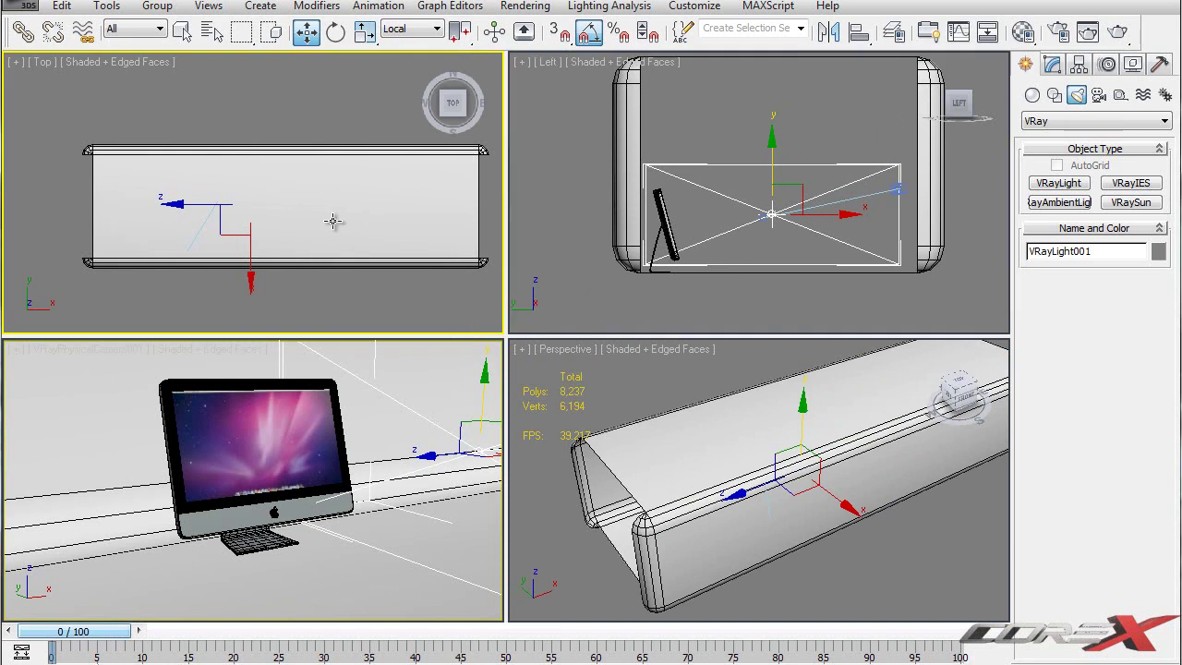
middle_click_drag(333, 221, 337, 207)
key("F3")
scroll(340, 222, "up", 3)
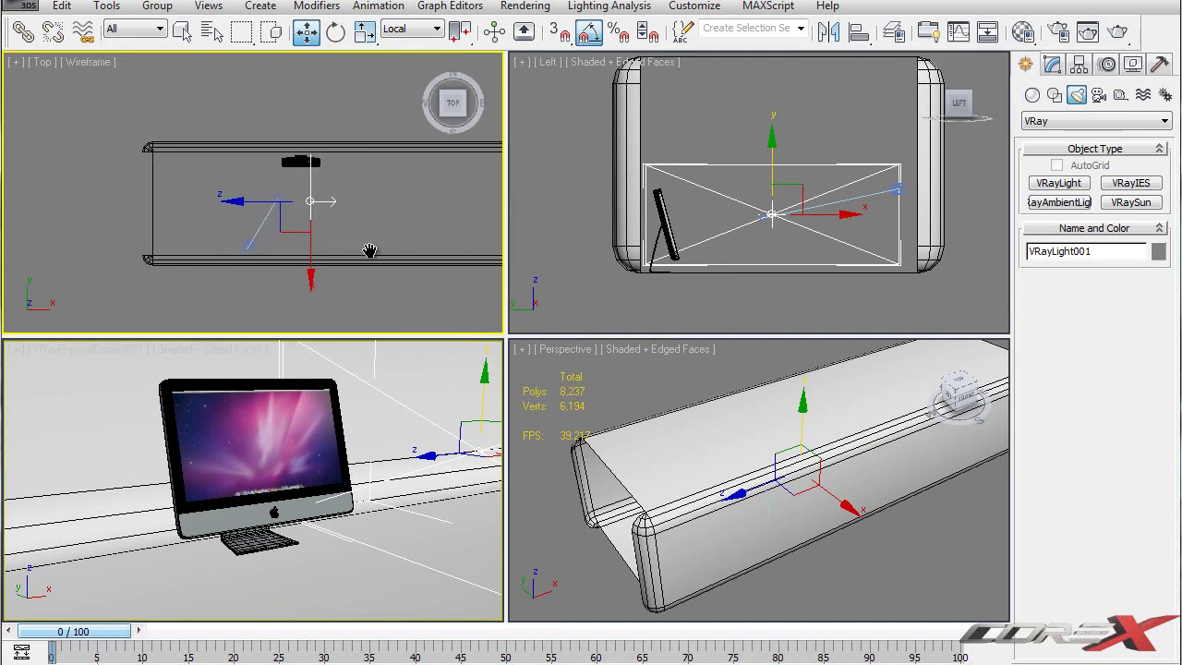
left_click_drag(283, 206, 74, 203)
left_click(416, 29)
left_click(406, 44)
middle_click_drag(294, 198, 283, 200)
left_click_drag(180, 209, 182, 217)
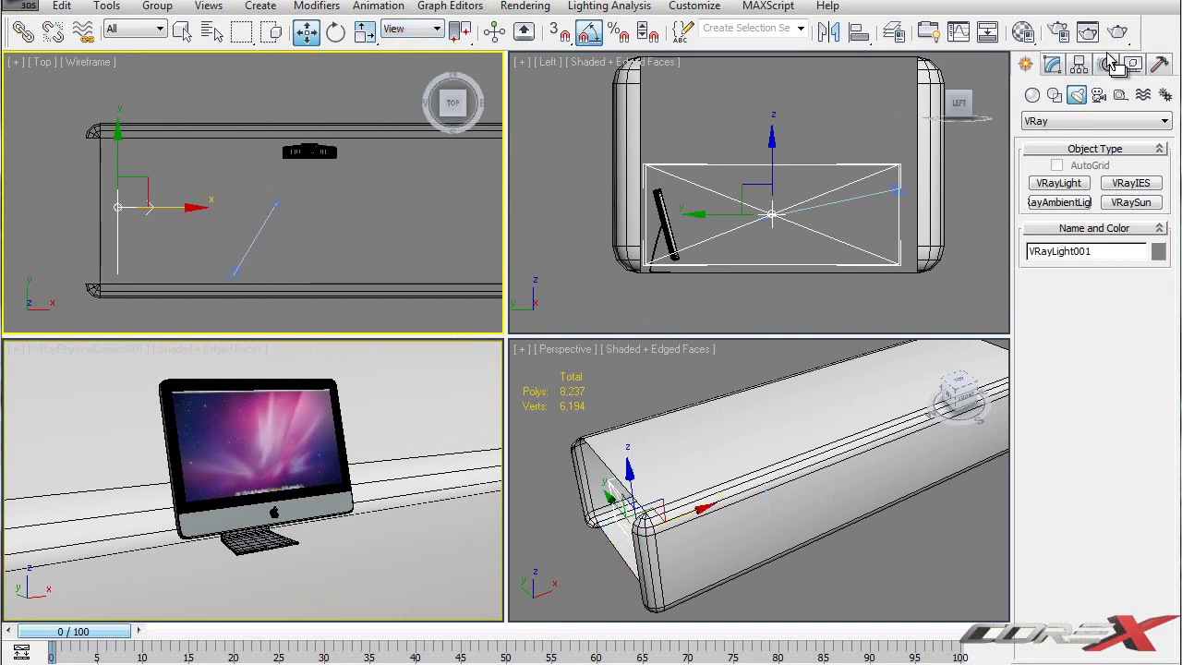
Set the VRay light's colour to pure white.
left_click(1053, 62)
left_click_drag(1141, 604, 1142, 501)
scroll(1120, 473, "up", 3)
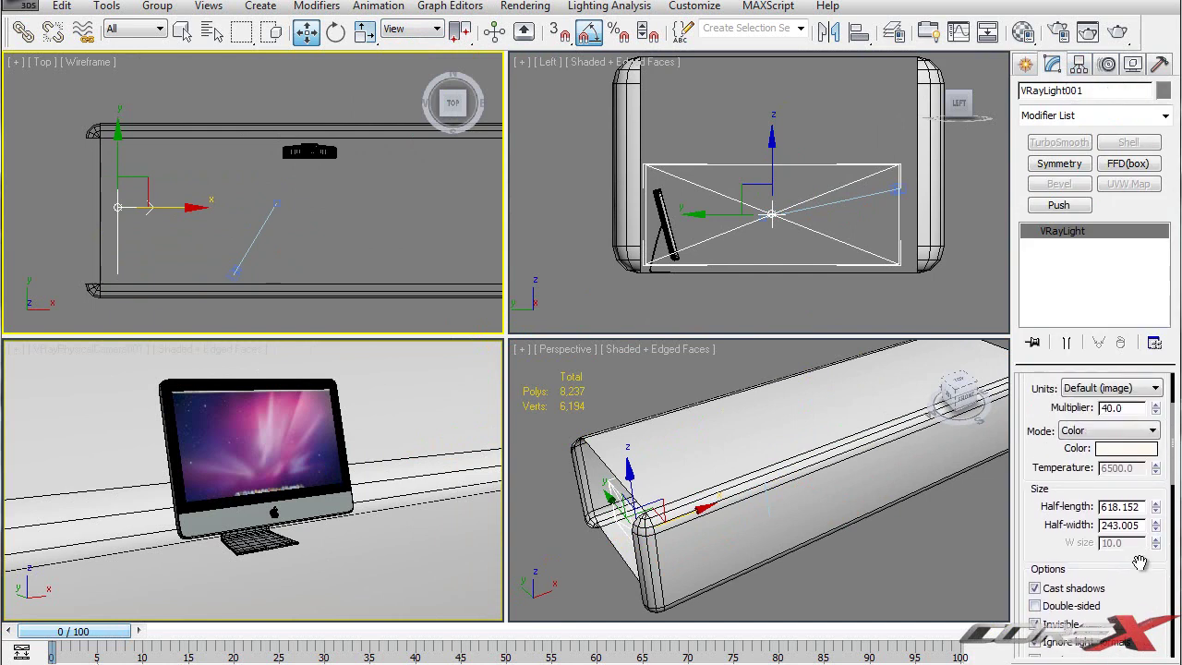
left_click(1135, 452)
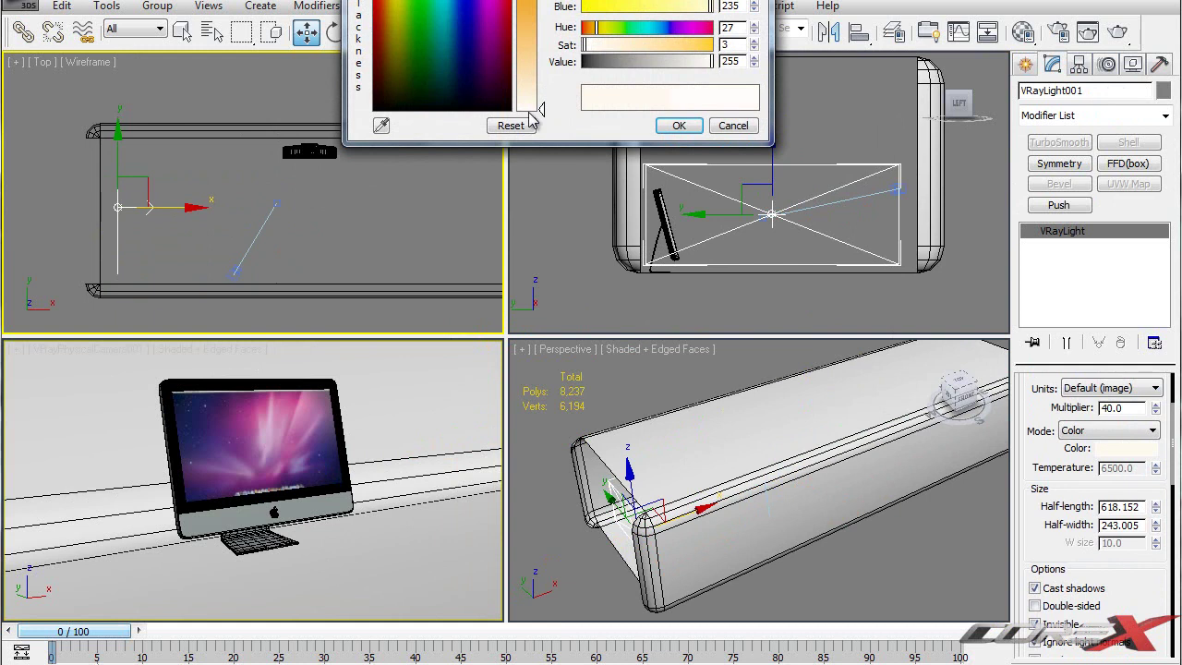
left_click(717, 129)
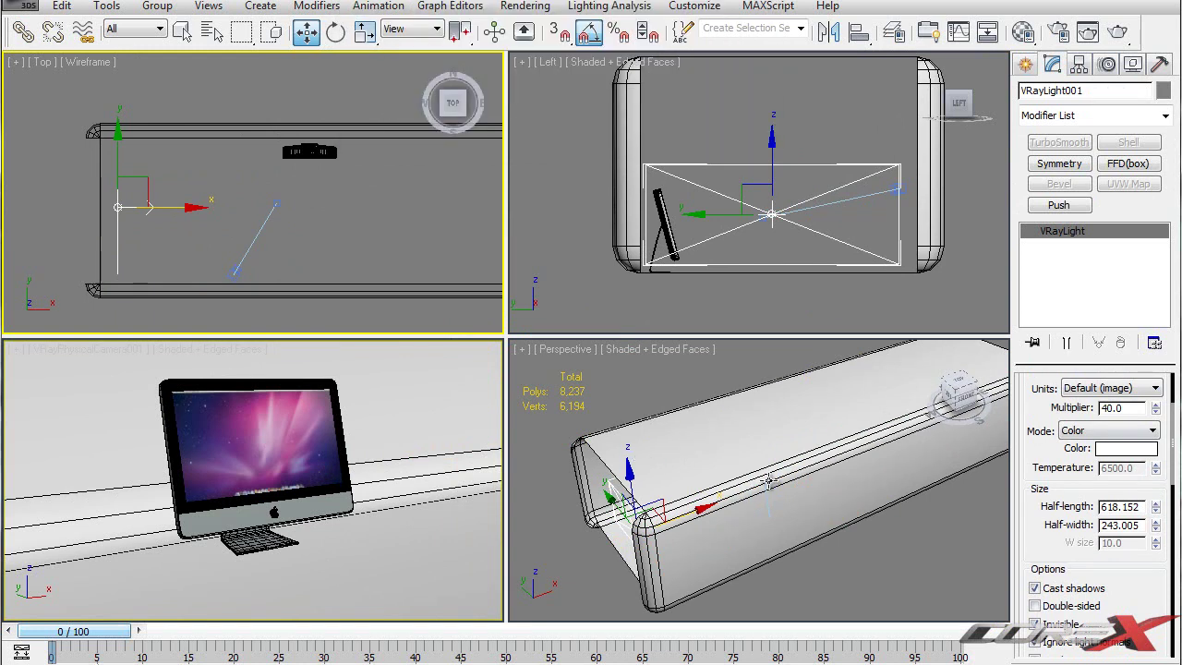
Set the VRay light's colour to a warm off-white with hue 29, saturation 19 and value 254.
middle_click_drag(865, 447, 812, 422)
middle_click_drag(874, 391, 843, 427, "alt")
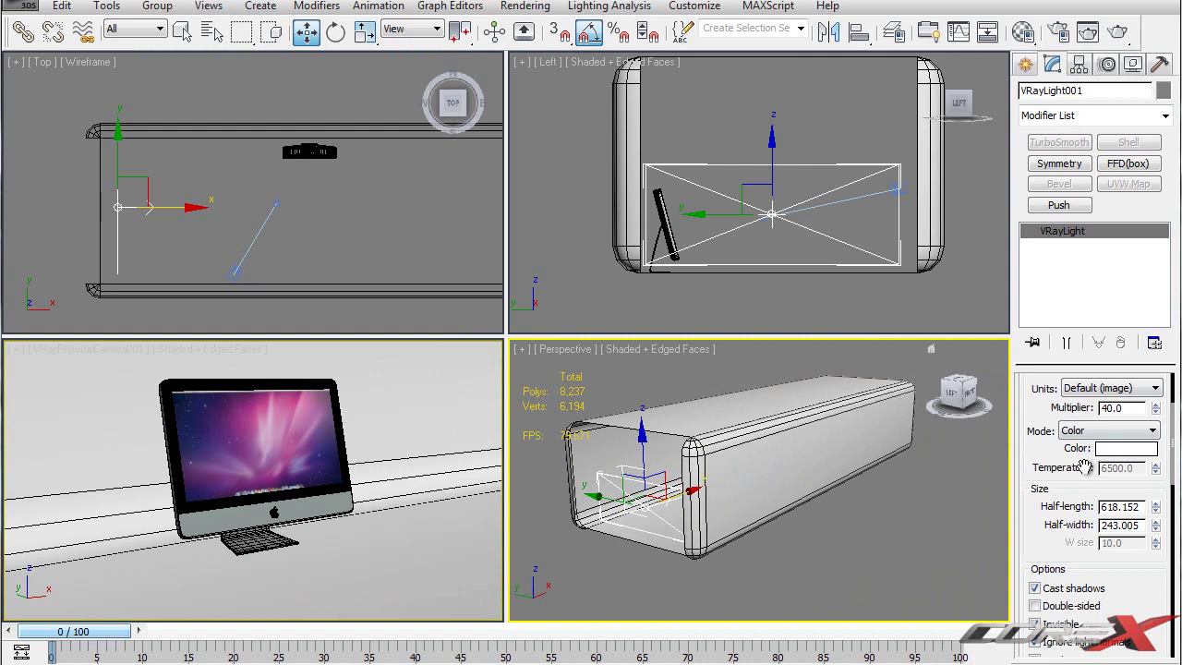
left_click(1142, 449)
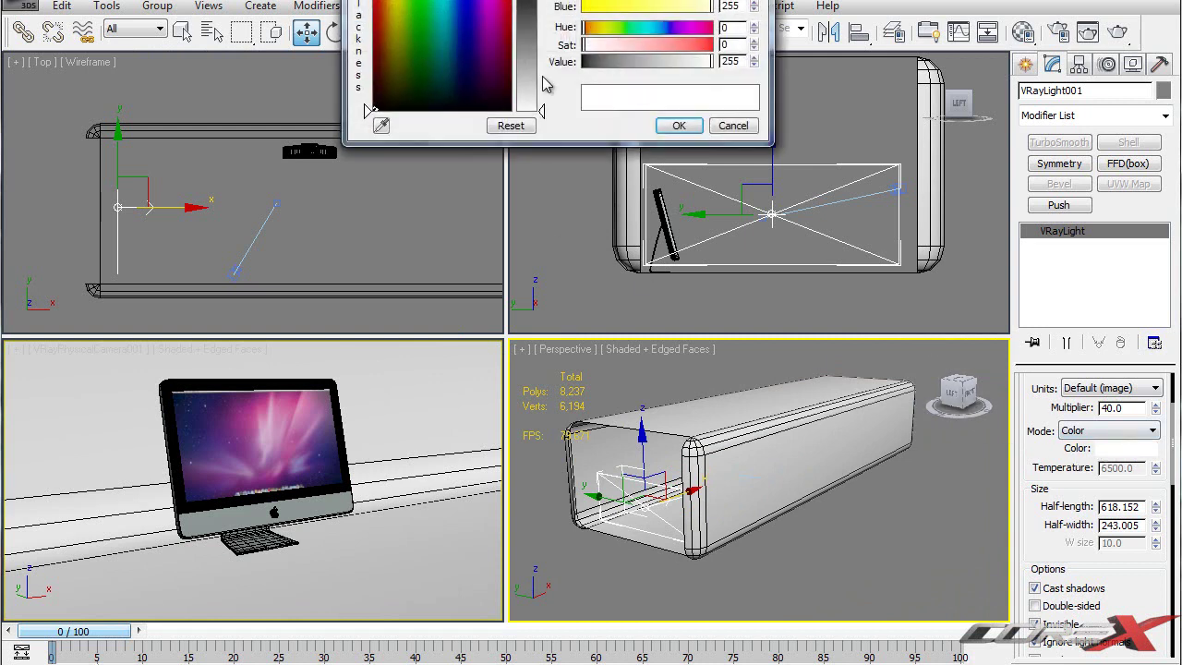
left_click_drag(407, 39, 387, 3)
left_click_drag(541, 110, 541, 100)
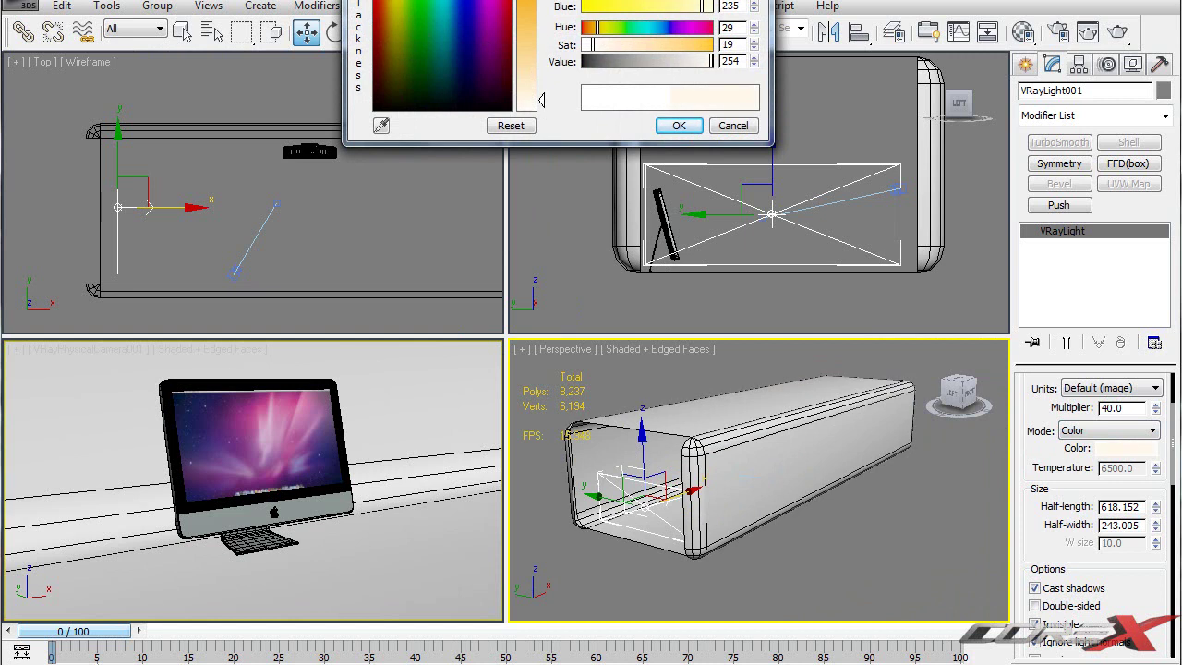
left_click(678, 125)
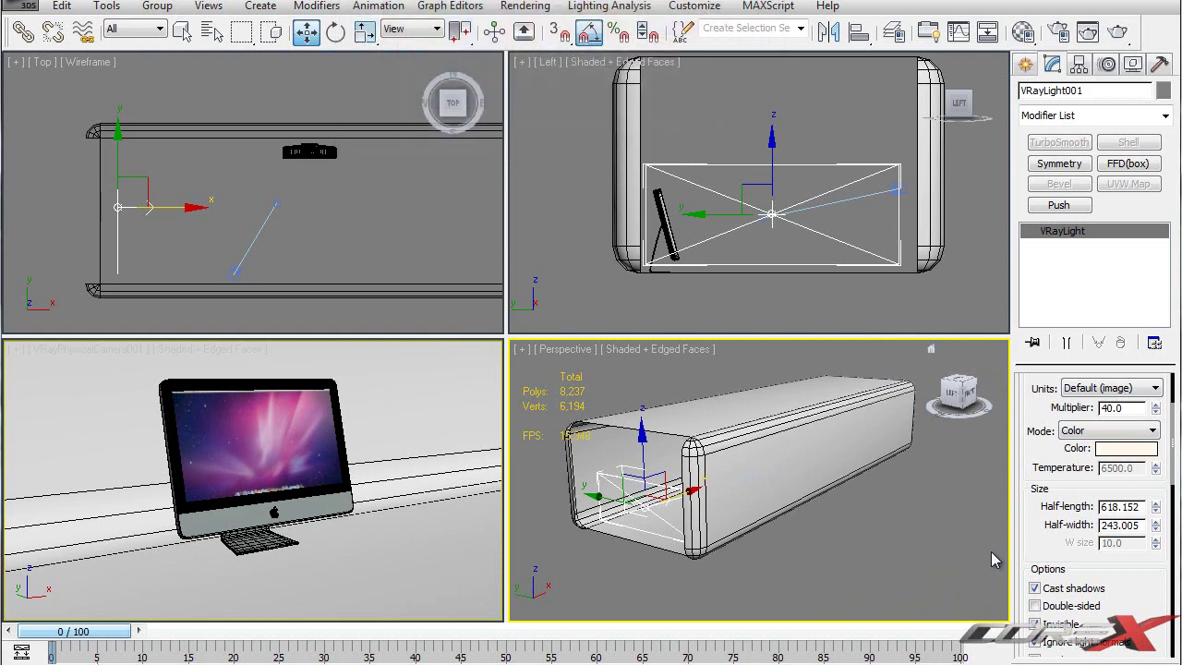
Soften the VRay light's warm tint to hue 31, saturation 11 and value 254.
left_click(1124, 449)
left_click_drag(542, 97, 542, 105)
left_click(681, 126)
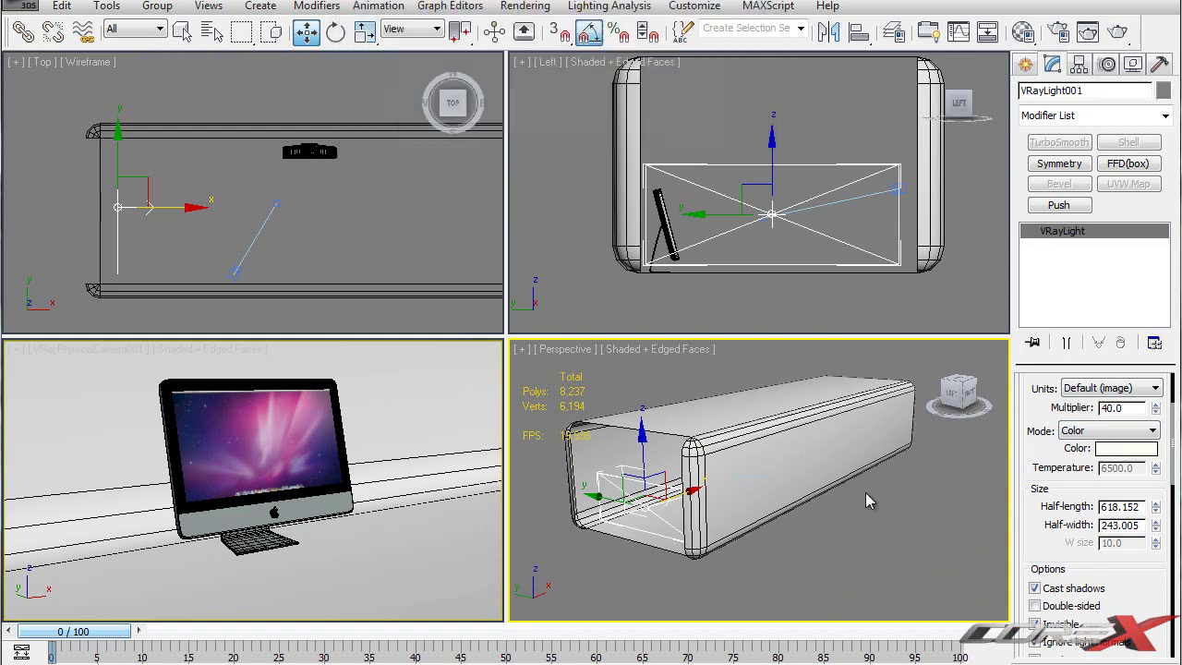
left_click(866, 463)
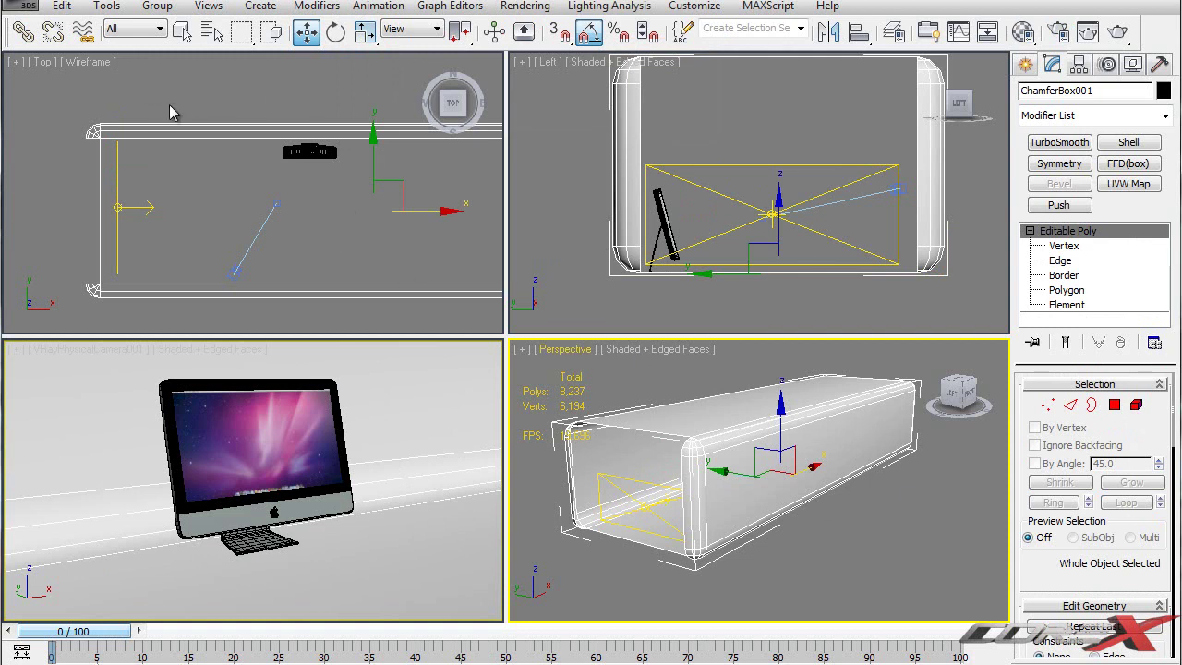
Restrict the selection filter to Lights and select the plane light at the box's open end.
left_click(130, 31)
left_click(134, 83)
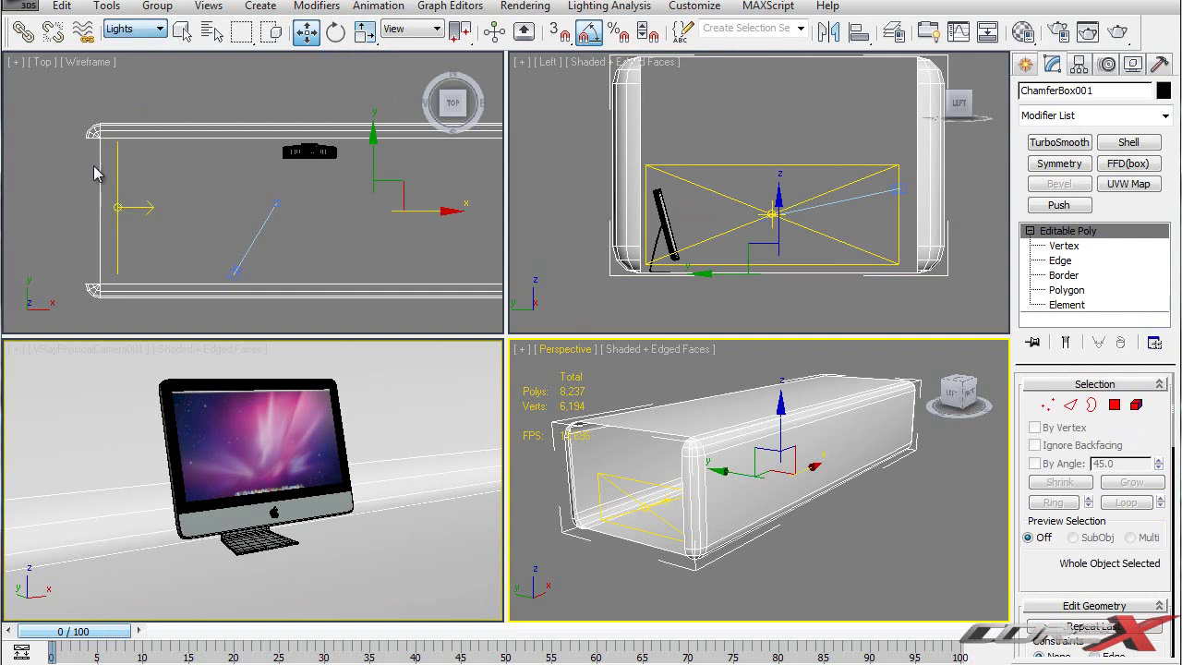
left_click(118, 202)
scroll(118, 201, "down", 2)
middle_click_drag(118, 201, 238, 201)
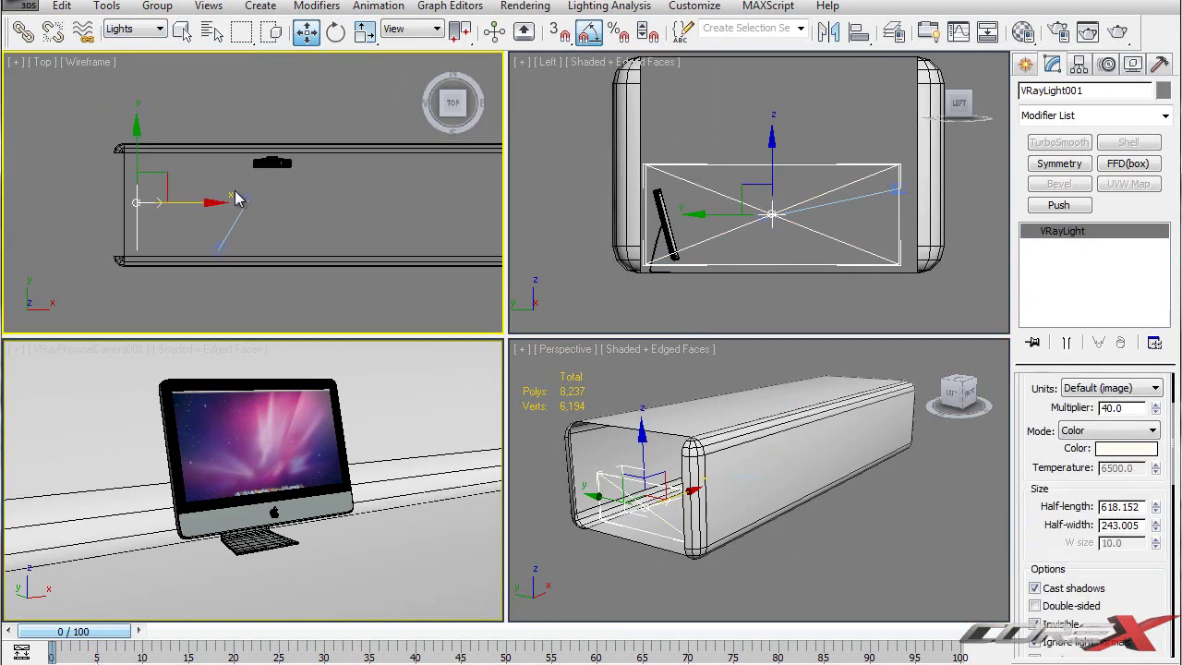
Make one independent copy of the plane light, rotated 180 degrees about the vertical axis in the Top view.
key("e")
mouse_move(162, 138)
left_mouse_down()
mouse_move(250, 246)
mouse_move(205, 297)
mouse_move(273, 132)
mouse_move(319, 147)
left_mouse_up()
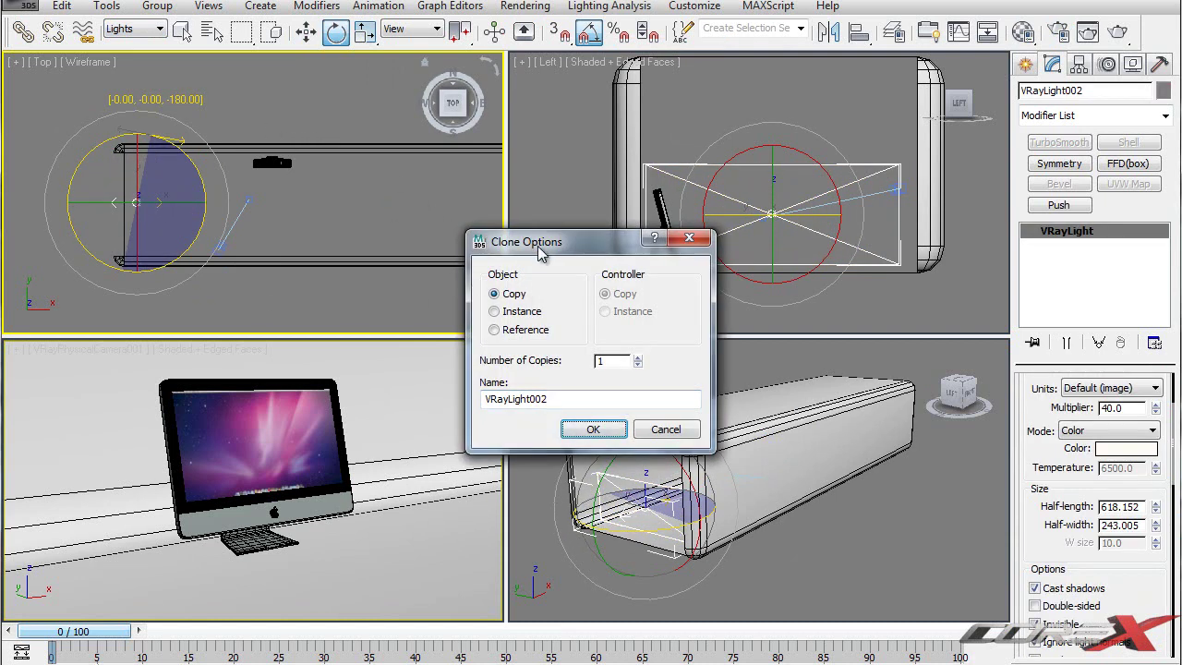
left_click(430, 208)
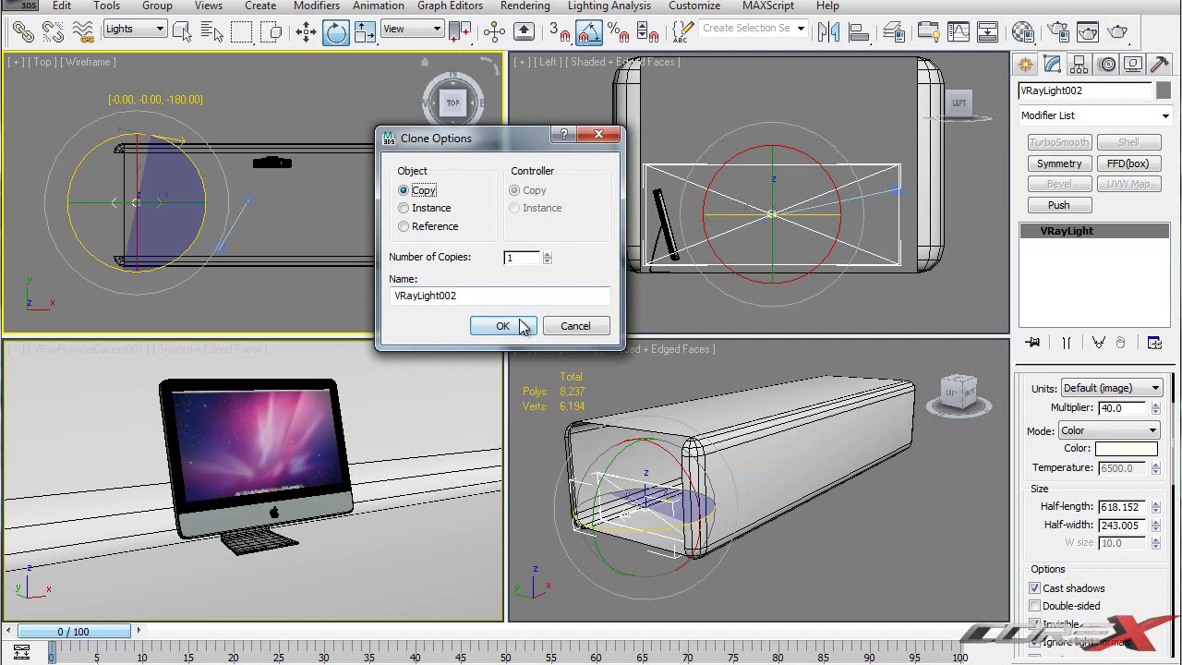
left_click(503, 325)
Move the rotated light copy along the box to just inside the opposite end, facing the first light.
key("w")
middle_click_drag(312, 225, 200, 219)
mouse_move(71, 194)
left_mouse_down()
mouse_move(401, 195)
mouse_move(375, 194)
left_mouse_up()
middle_click_drag(287, 197, 326, 192)
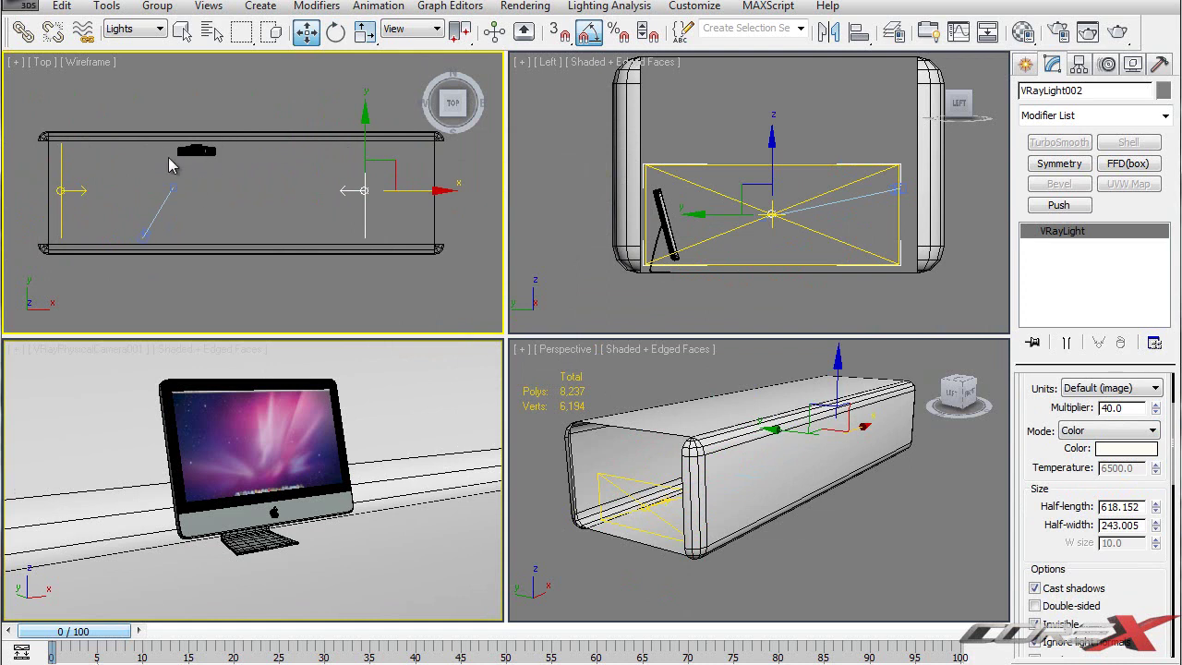
left_click_drag(411, 194, 403, 194)
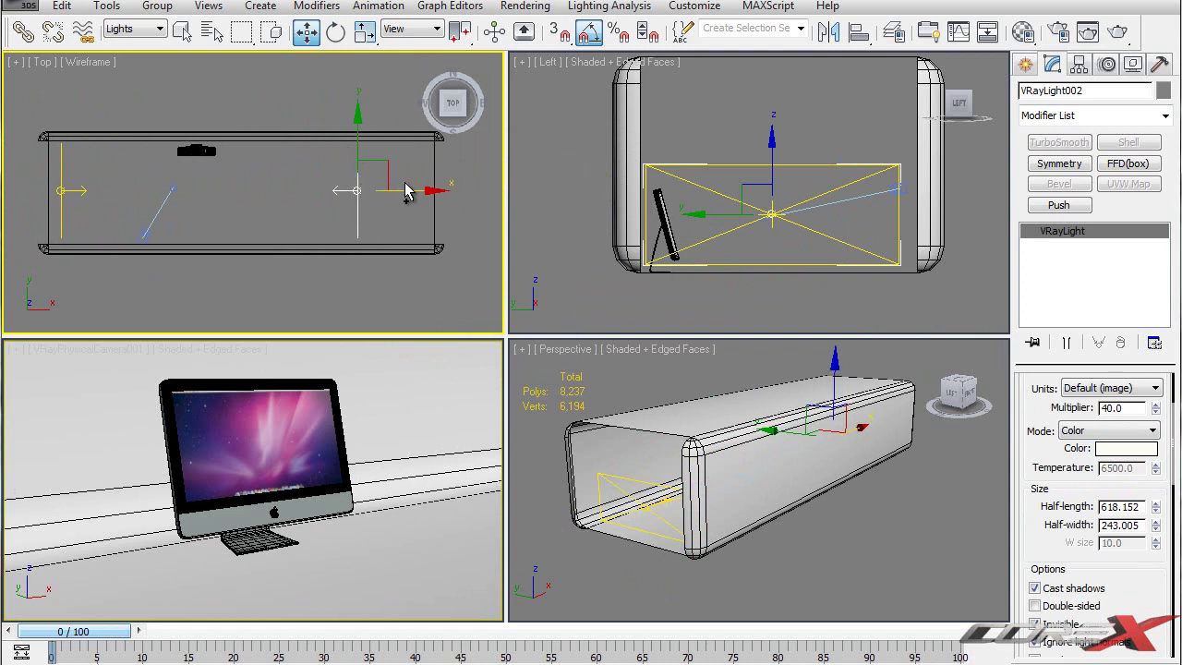
Give the second light a faint cool tint with hue 126, saturation 8 and value 255, then deselect it.
left_click(1125, 448)
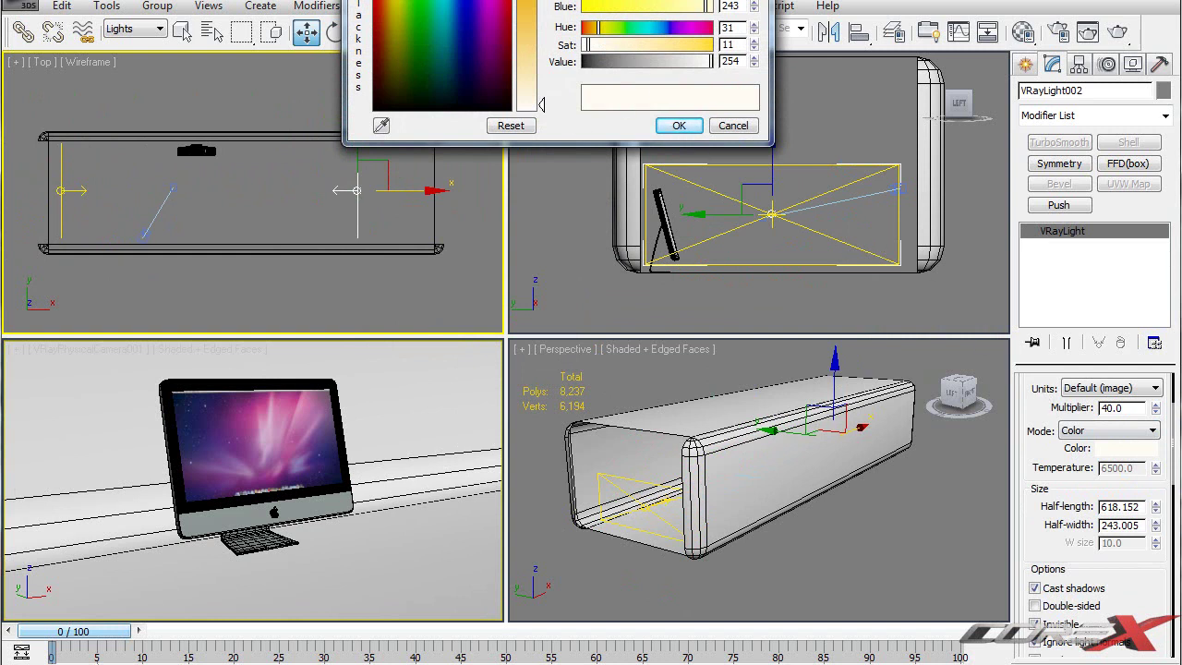
left_click_drag(599, 26, 646, 27)
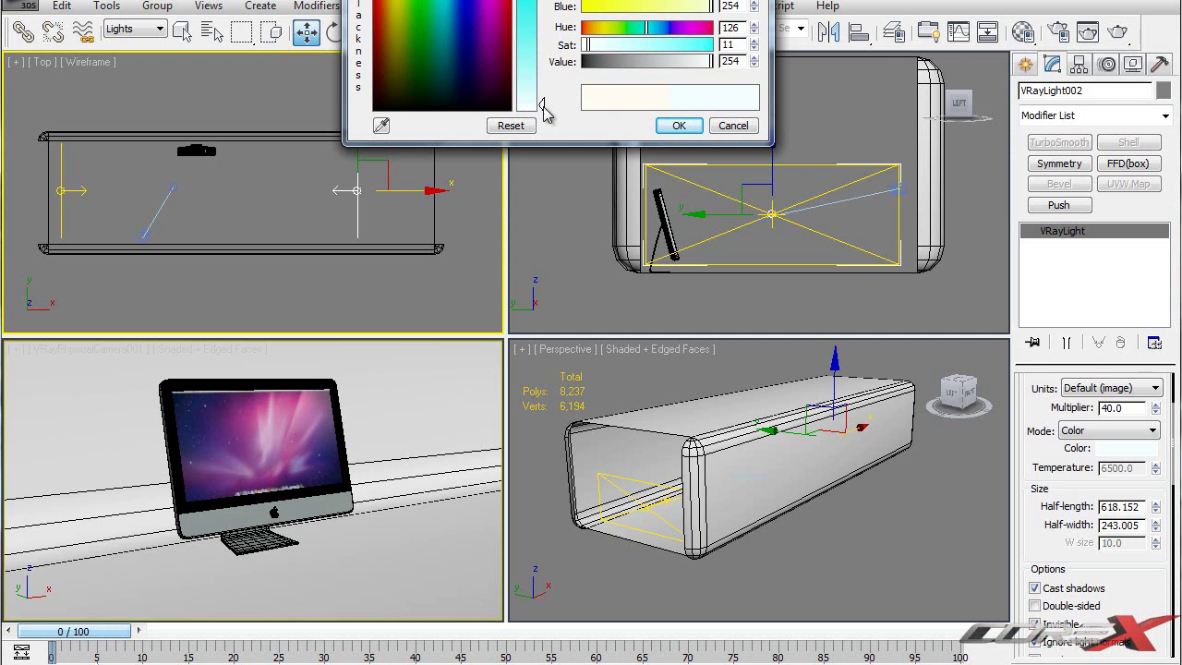
left_click(679, 126)
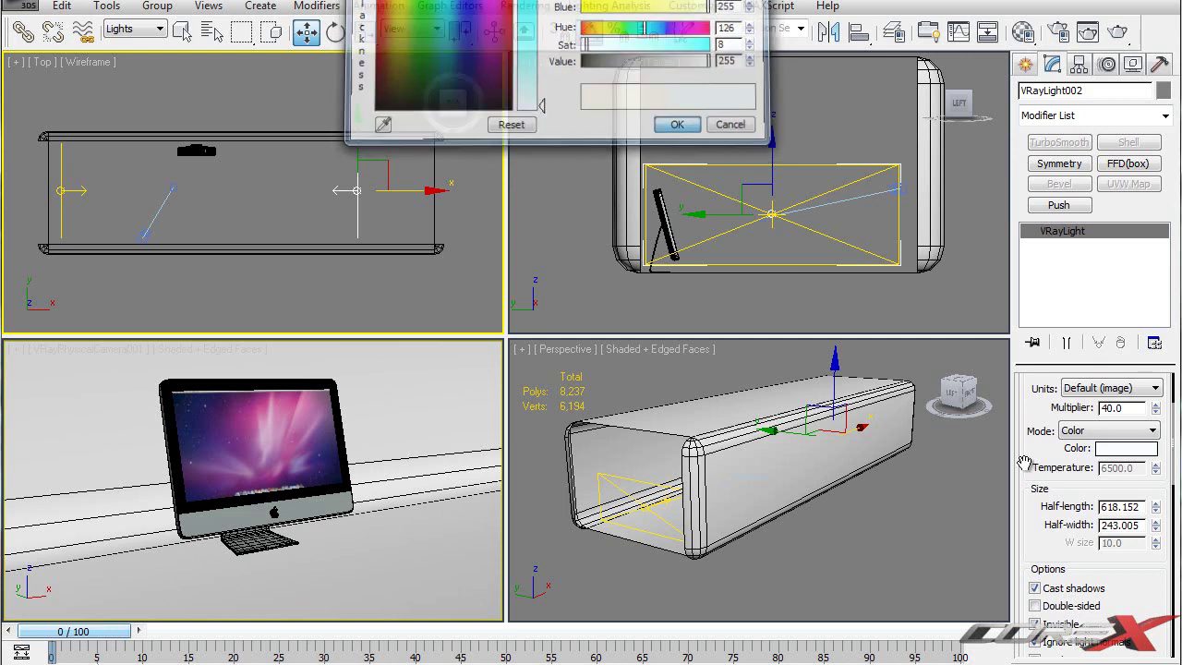
left_click(955, 572)
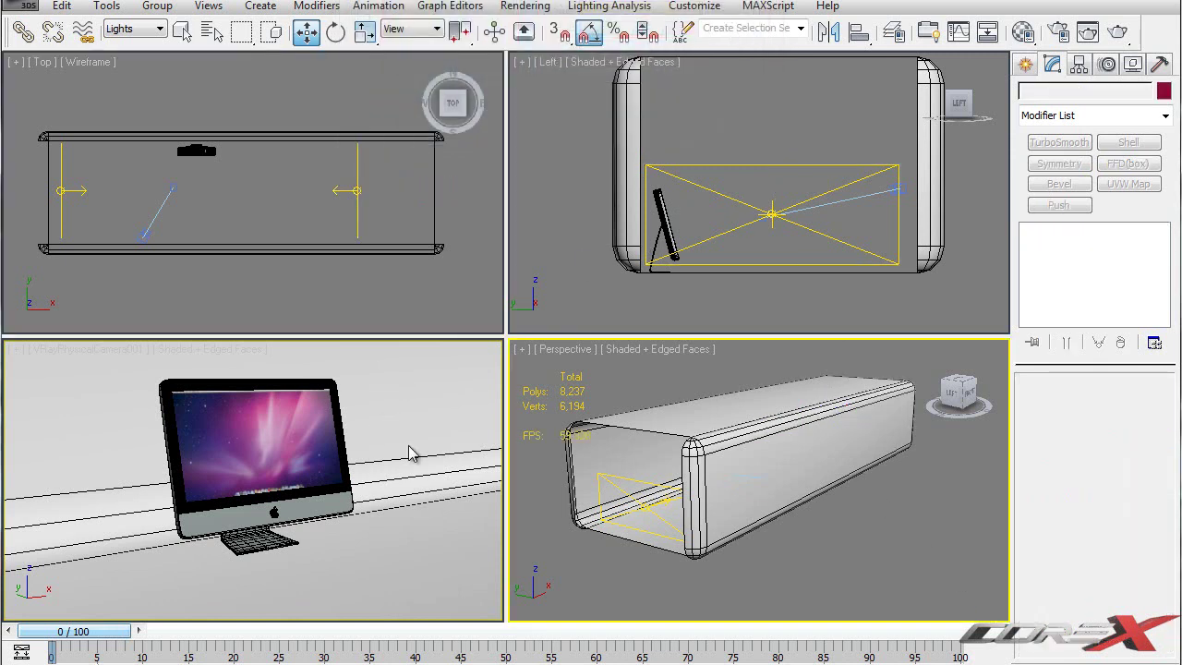
Copy the second light along the X axis to beside the iMac, in line with the other two lights.
left_click(141, 412)
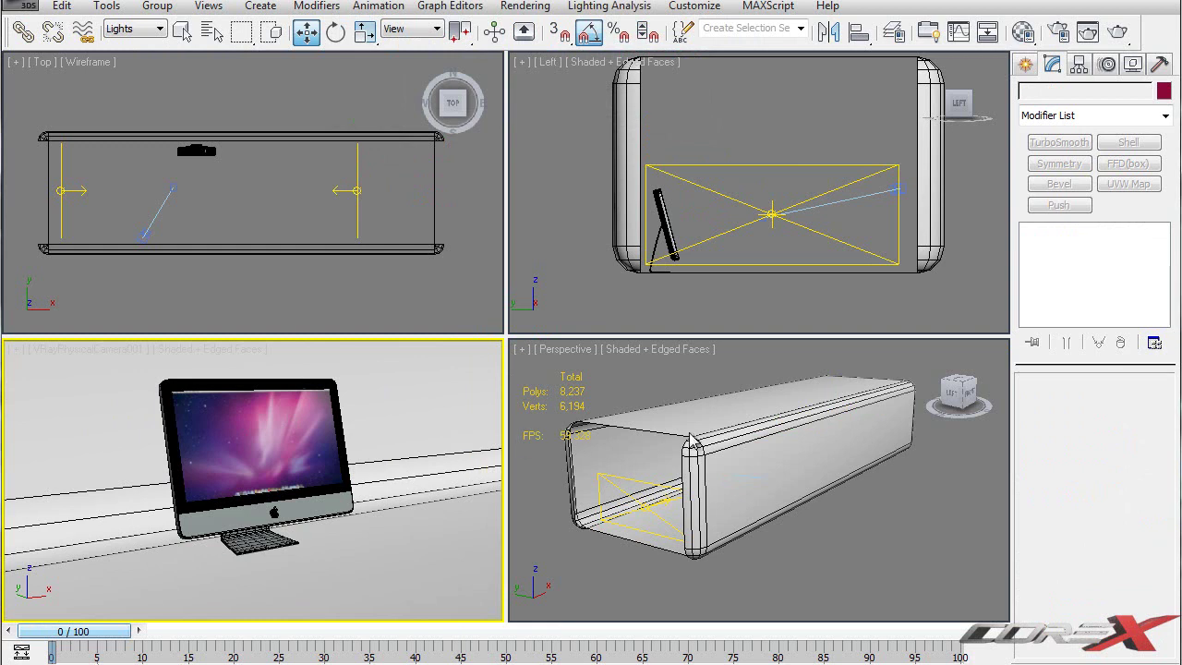
key("alt")
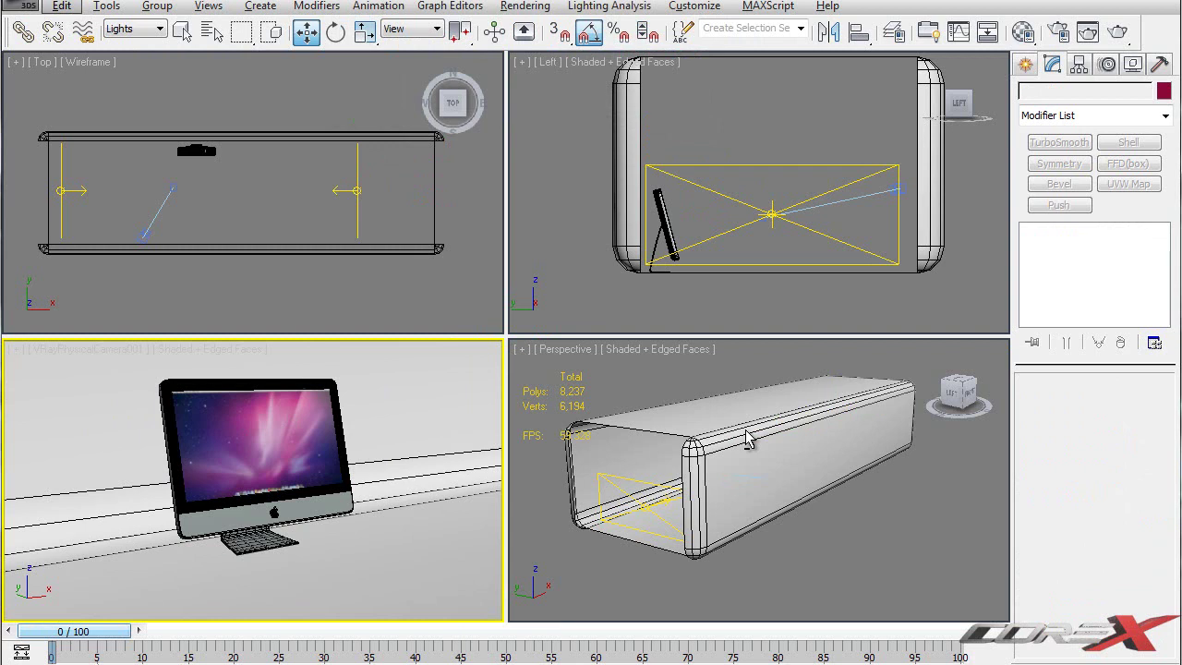
middle_click_drag(766, 221, 748, 261)
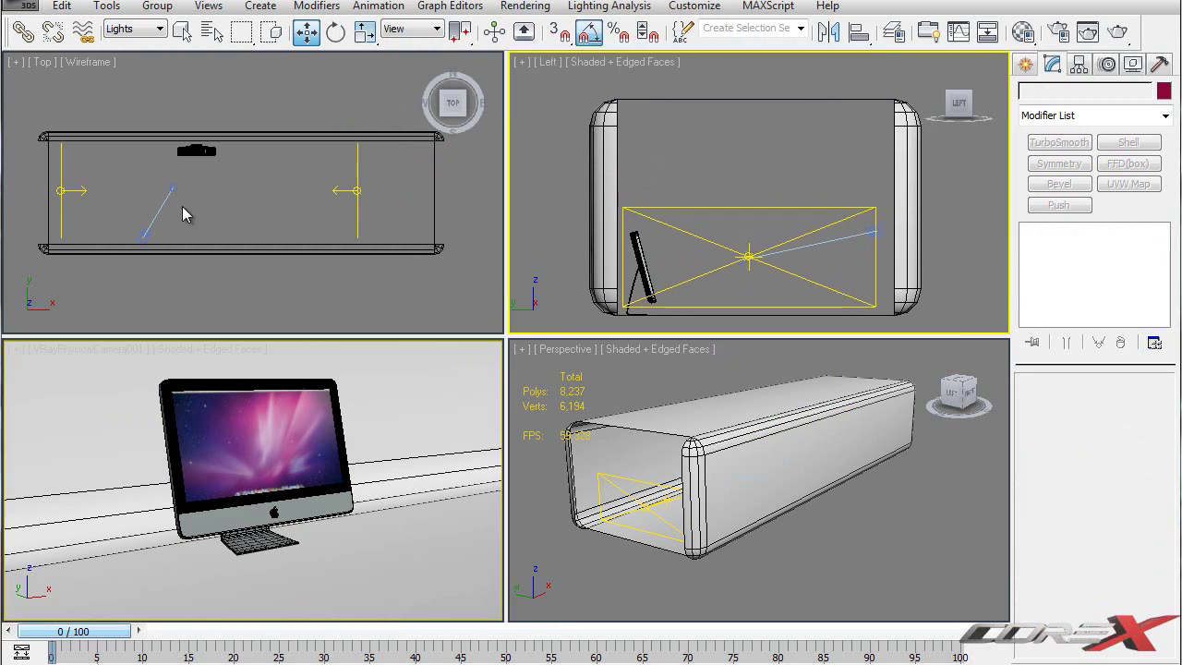
left_click(356, 180)
left_click_drag(427, 189, 269, 194, "shift")
left_click(598, 428)
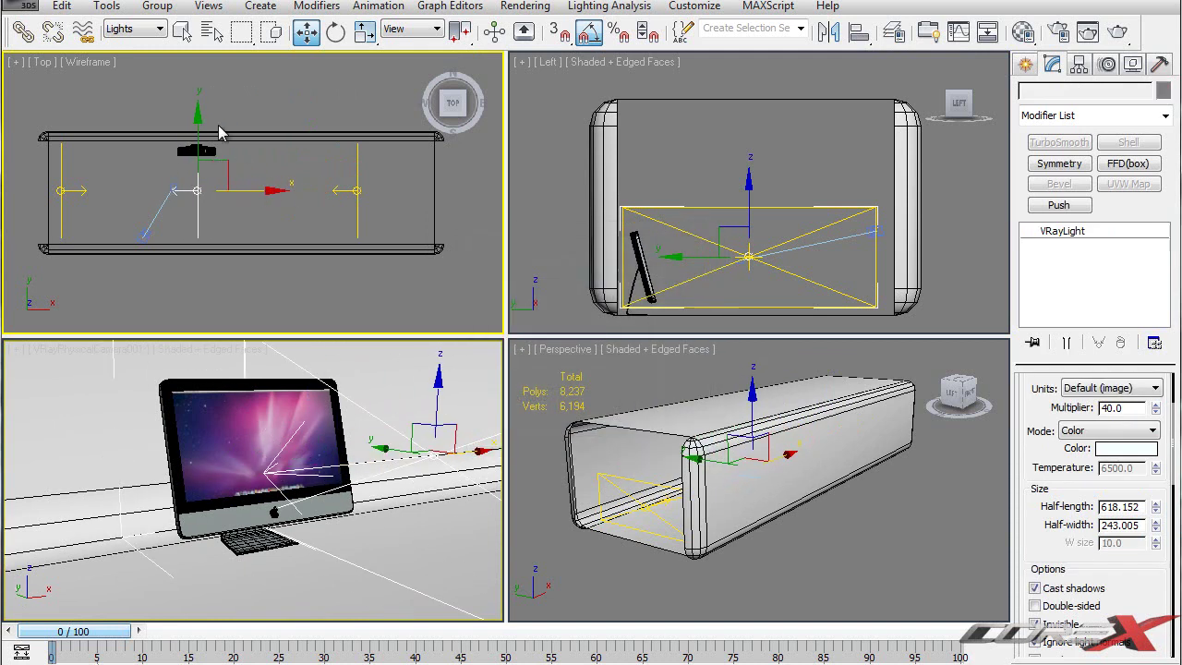
Turn the third light 90 degrees to face away from the iMac and raise it above the other lights.
key("e")
left_click_drag(252, 146, 187, 88)
middle_click_drag(819, 250, 818, 269)
key("w")
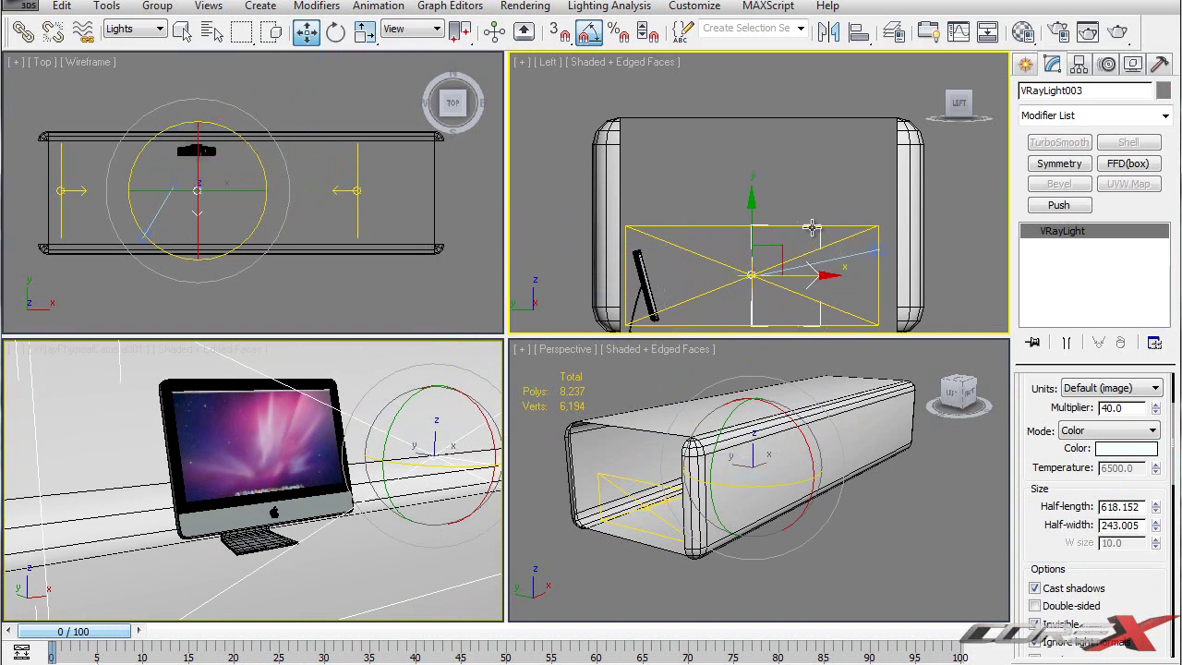
Turn off angle snap, tilt the third light to face upward in the Left view, and shift it slightly up and away from the iMac.
key("e")
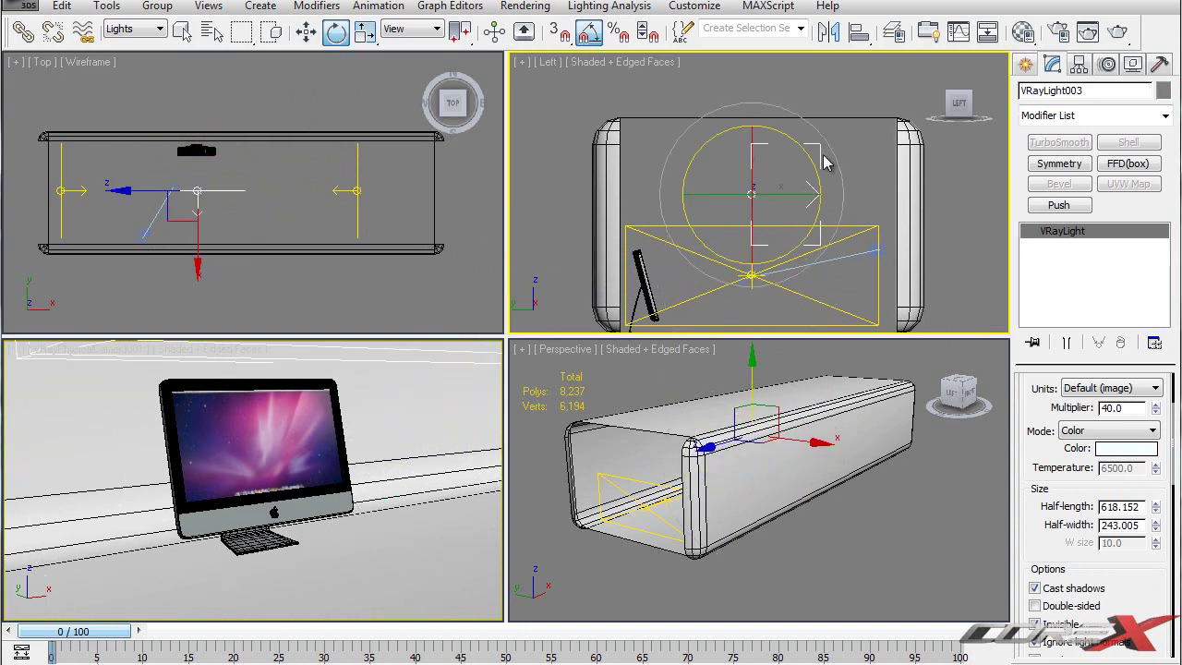
left_click(591, 42)
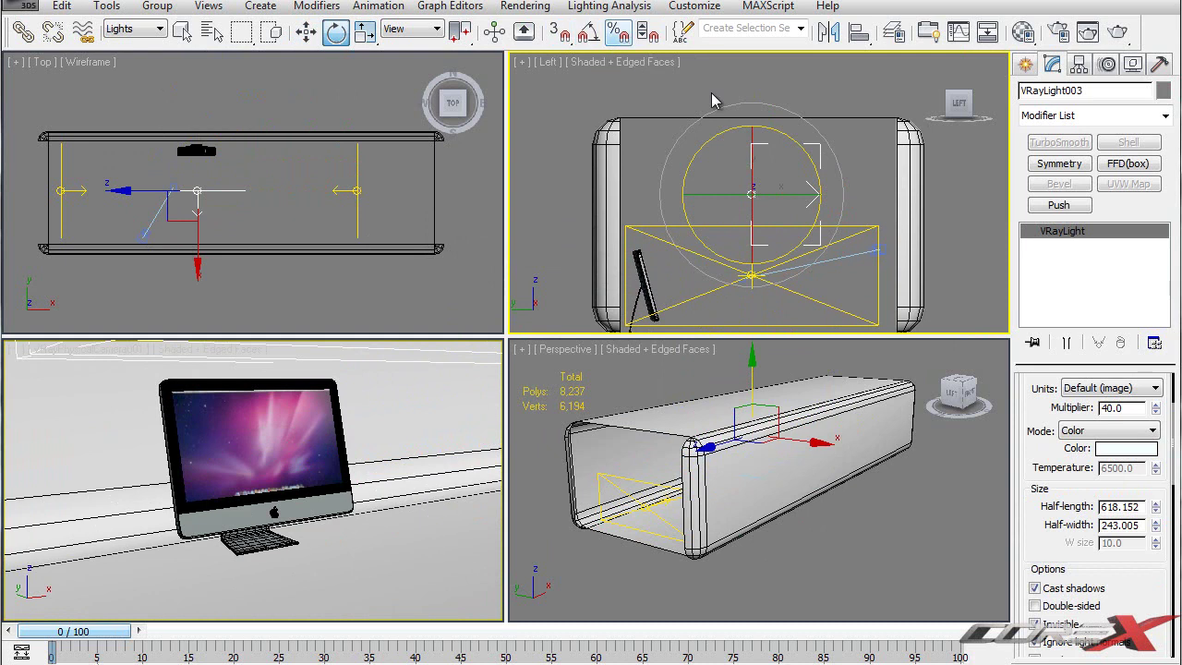
mouse_move(792, 143)
left_mouse_down()
mouse_move(753, 94)
mouse_move(810, 150)
left_mouse_up()
key("w")
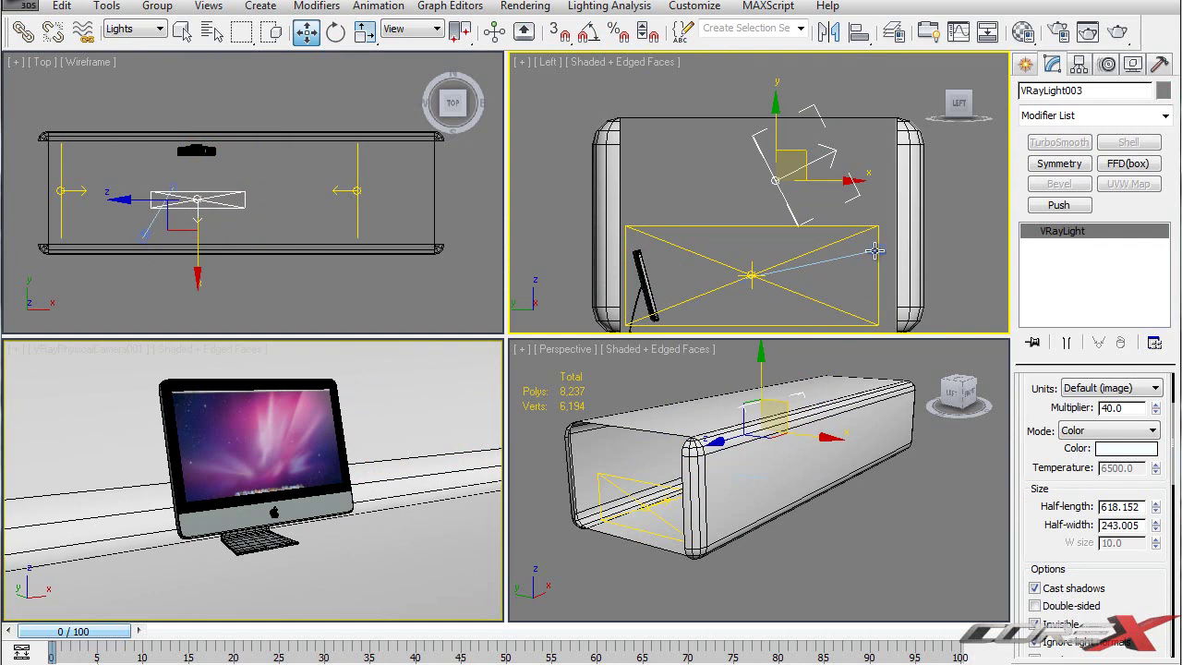
middle_click_drag(828, 145, 818, 121)
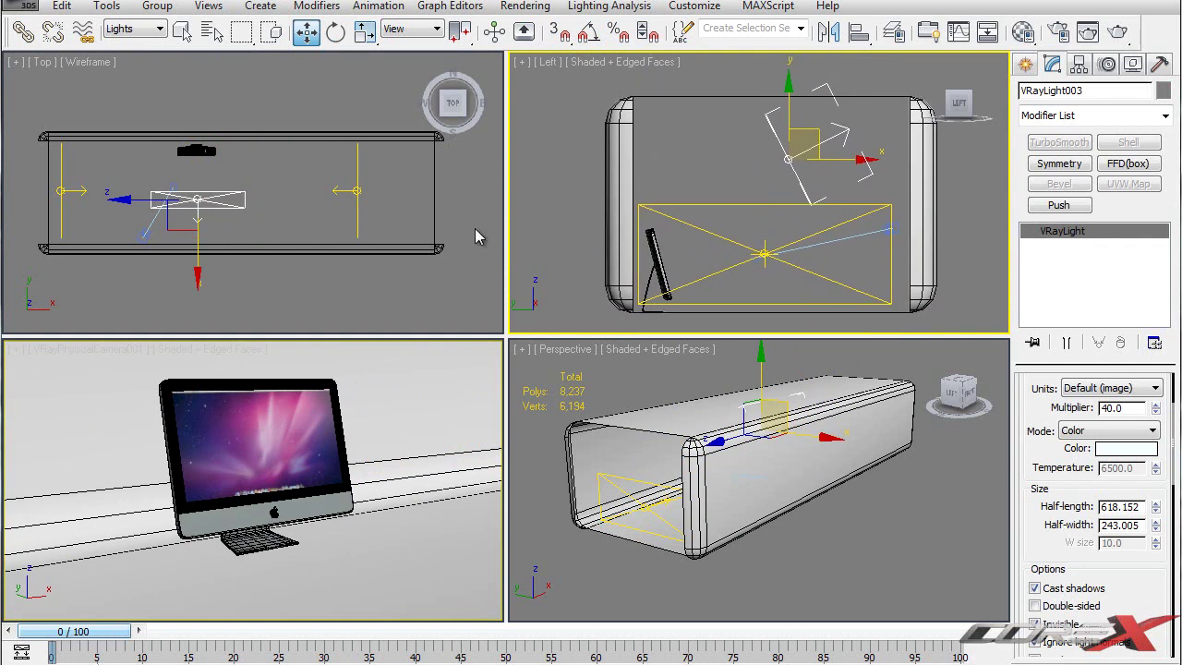
middle_click_drag(765, 180, 761, 197)
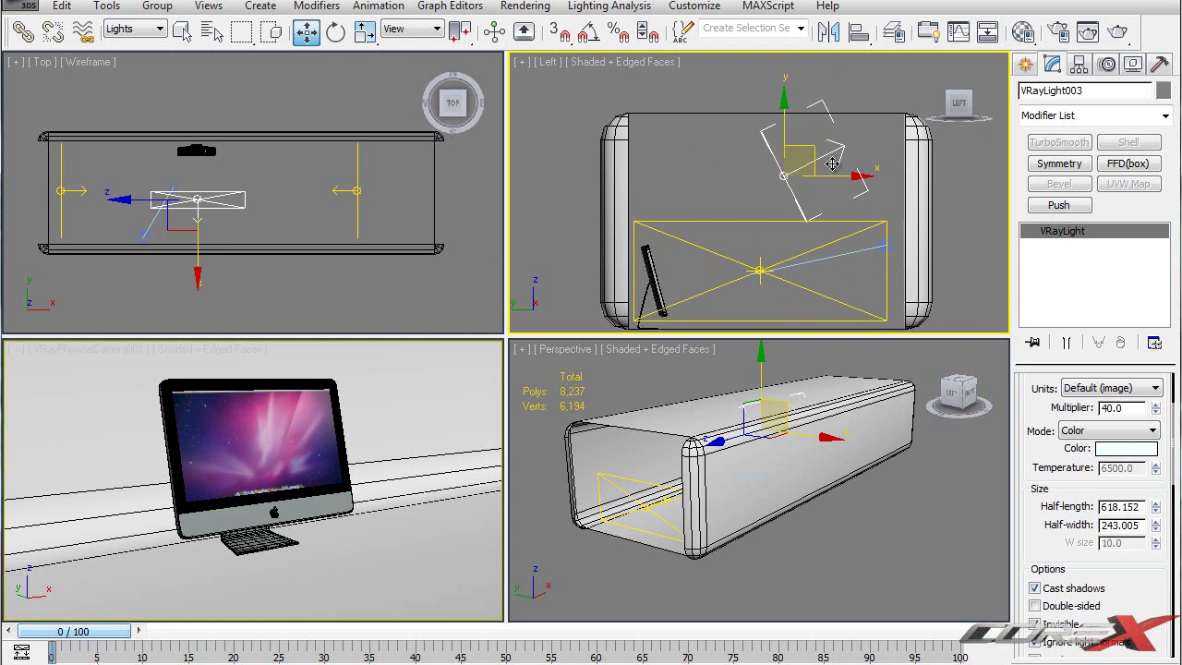
Adjust the third light's cool tint slightly toward white in the colour selector and deselect the light.
left_click(1118, 450)
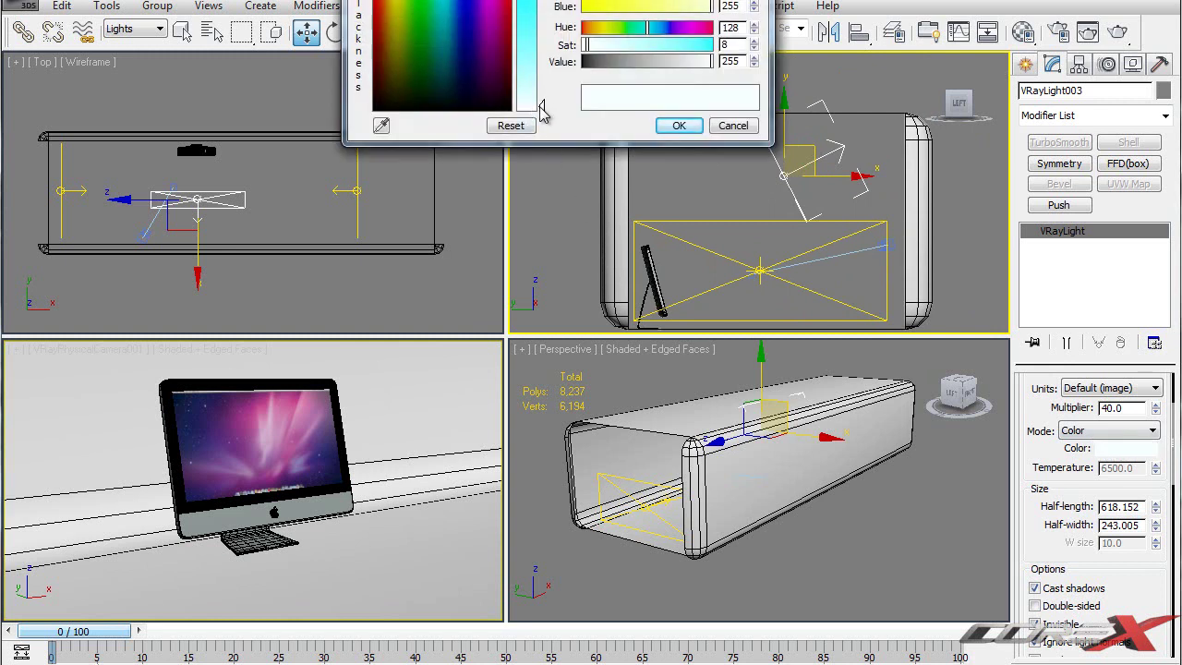
left_click_drag(540, 106, 539, 108)
left_click(683, 125)
left_click(947, 563)
middle_click_drag(902, 445, 897, 456)
middle_click_drag(758, 436, 785, 435)
mouse_move(781, 476)
middle_mouse_down("alt")
mouse_move(884, 443)
mouse_move(762, 467)
middle_mouse_up("alt")
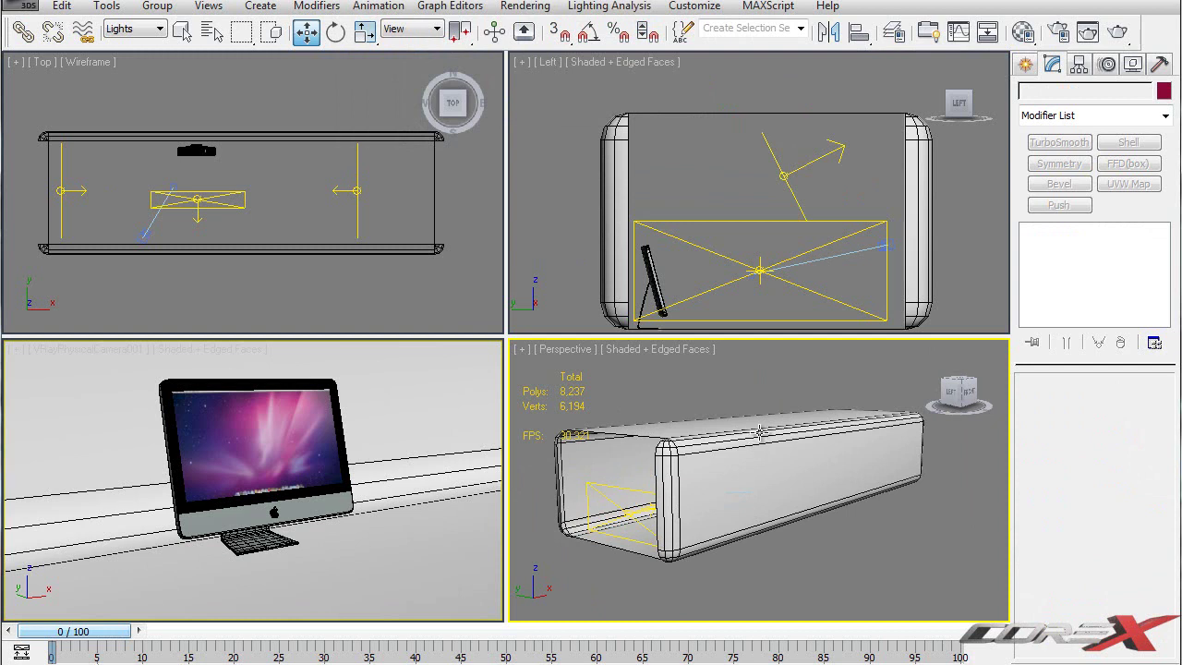
middle_click_drag(726, 436, 718, 467)
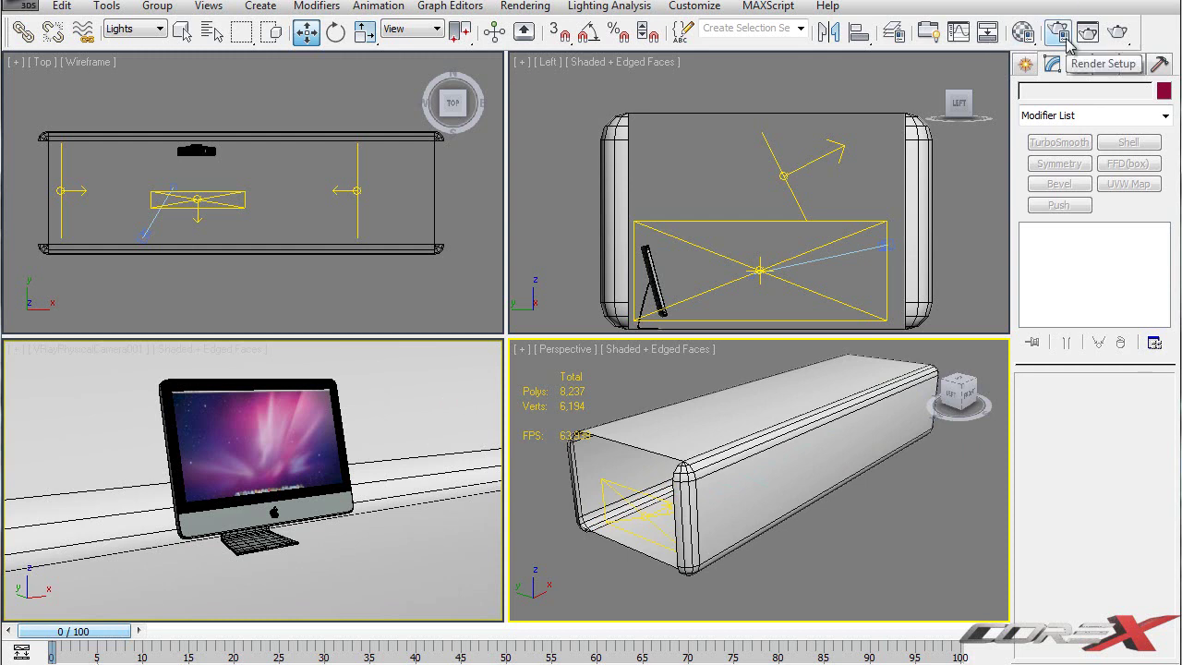
Open the common render settings and set the time output to a single frame.
left_click(1059, 34)
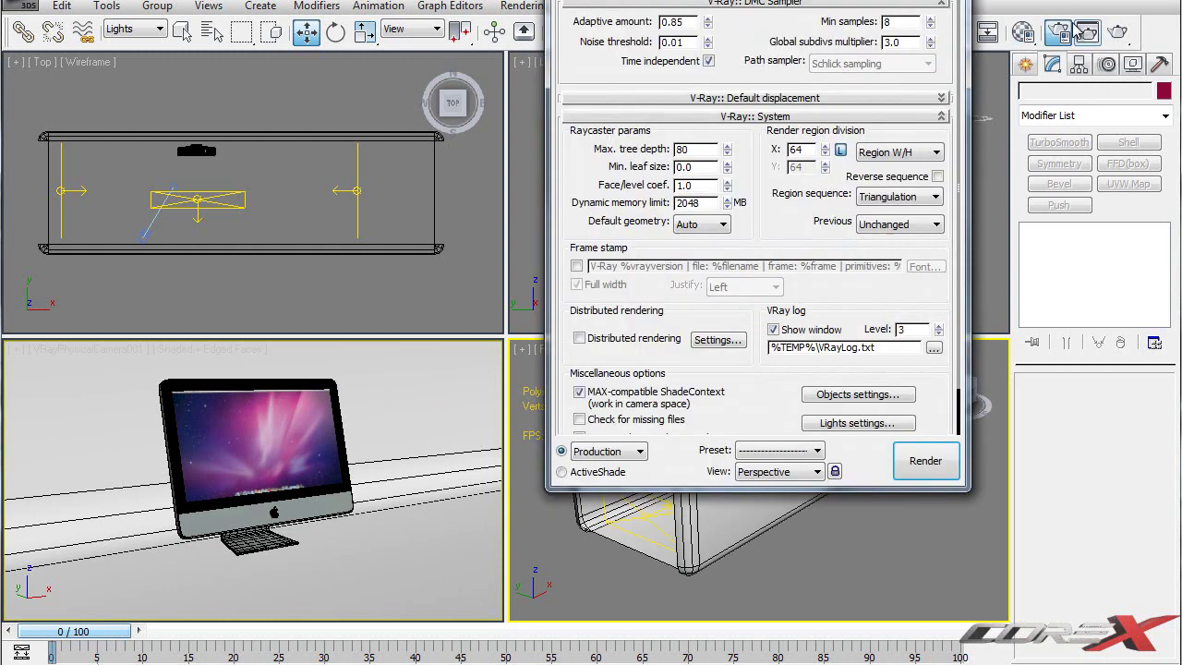
left_click_drag(672, 2, 493, 67)
left_click(403, 89)
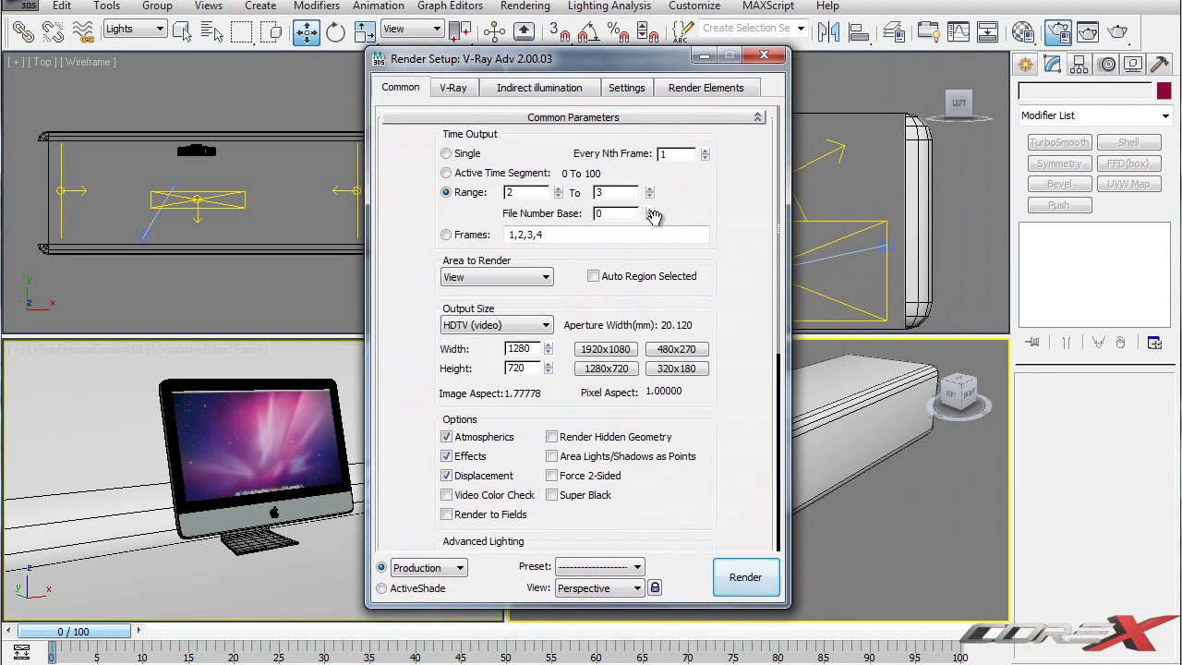
left_click(464, 155)
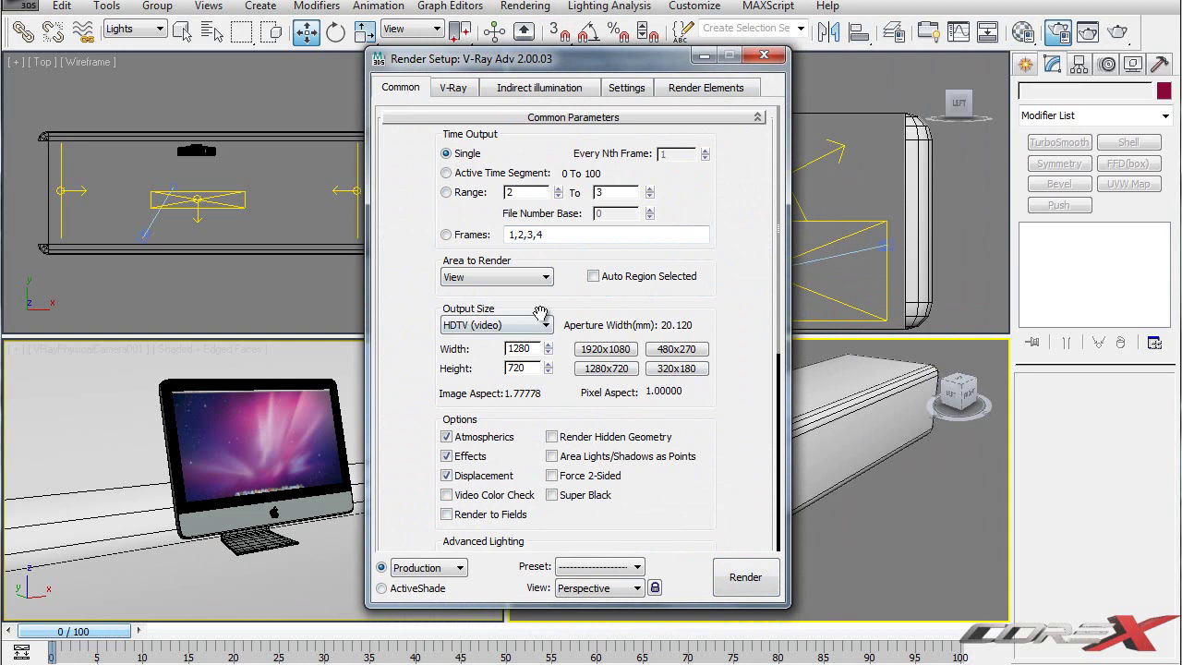
Set the render output size to the HDTV (video) preset at 1280x720, keeping the area to render as View.
left_click(494, 277)
left_click(490, 327)
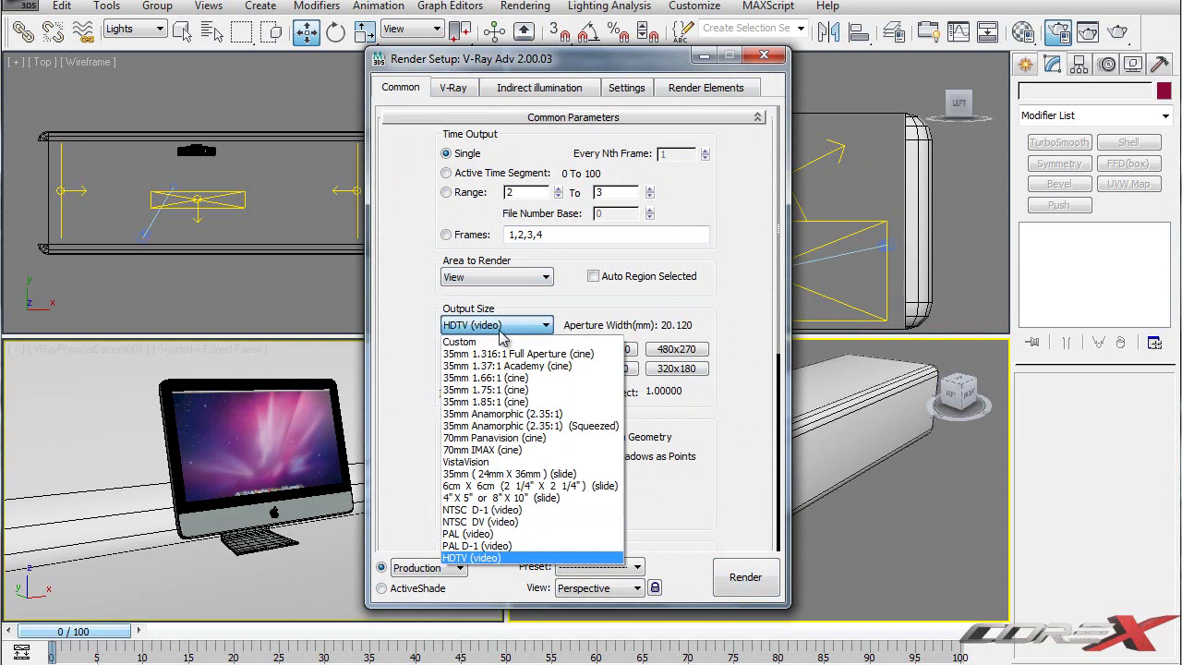
left_click(504, 558)
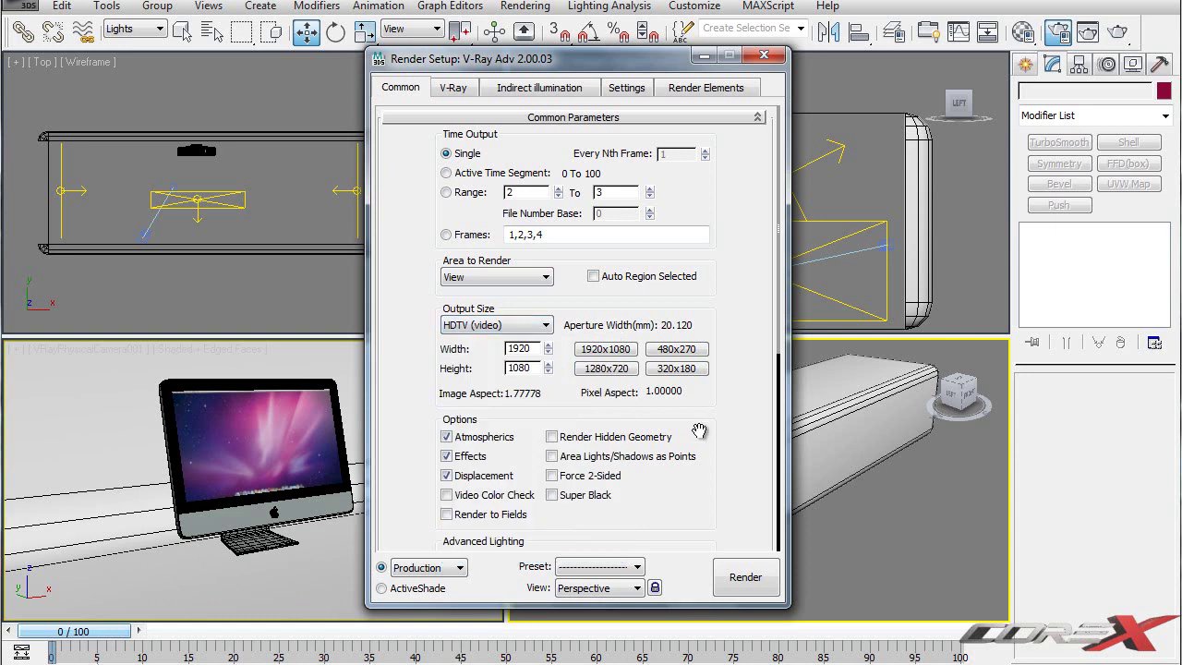
scroll(688, 417, "down", 2)
left_click(609, 323)
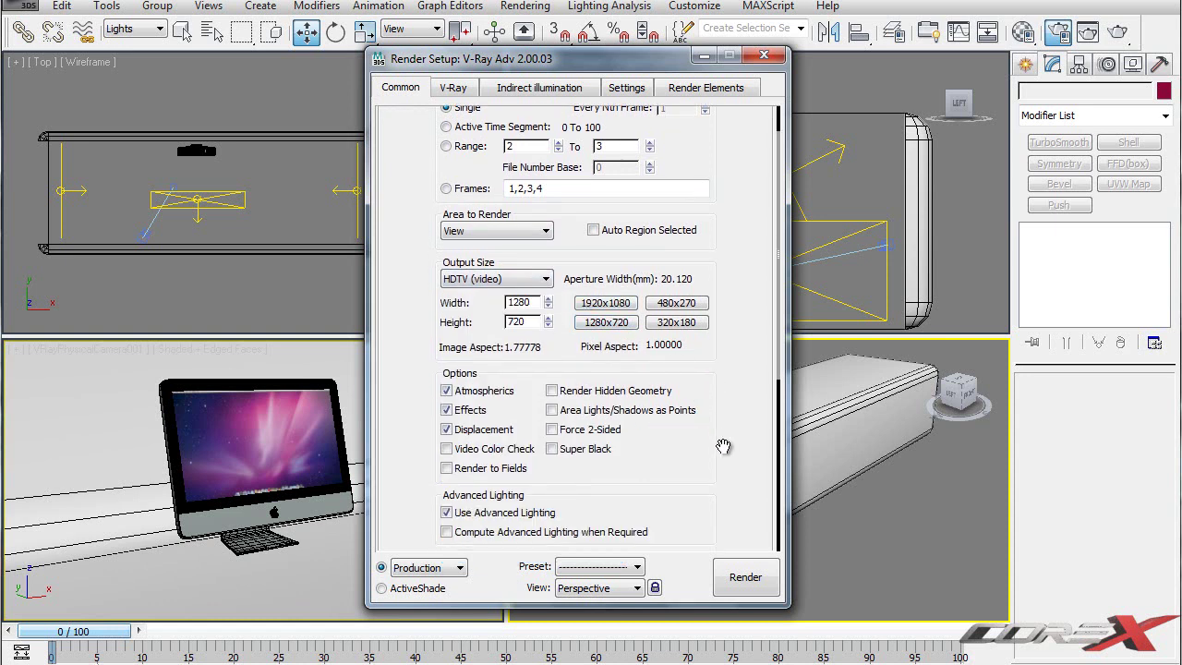
Turn off saving the render to a file and show the renderer assignments.
left_click_drag(730, 502, 724, 197)
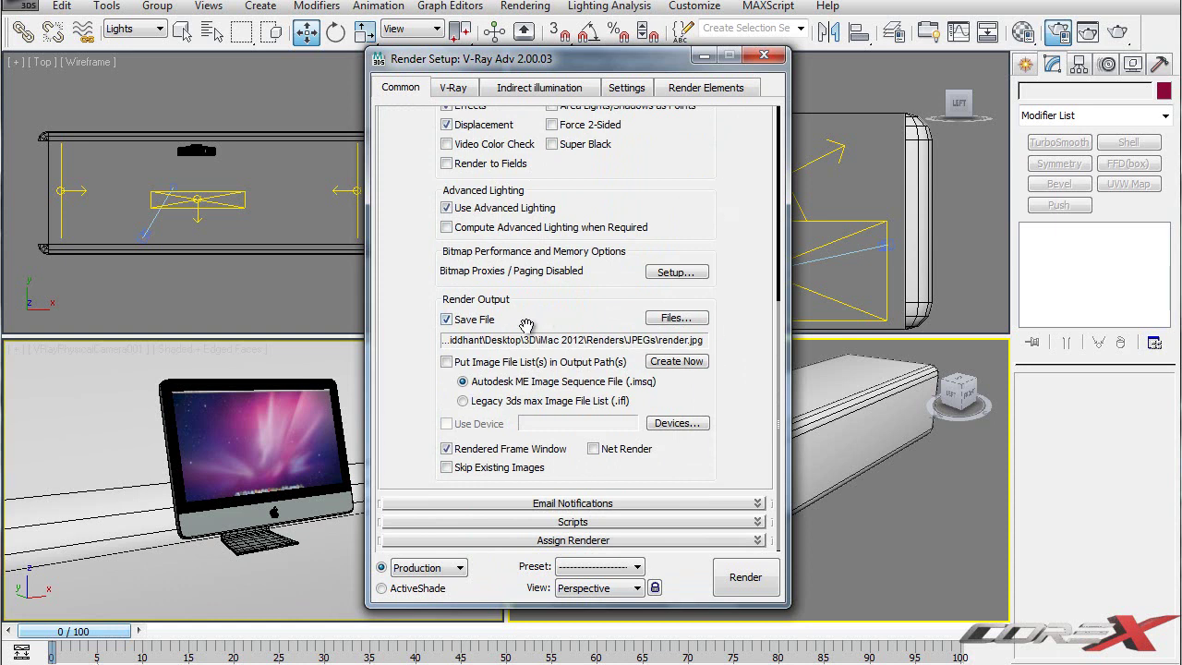
left_click(577, 541)
left_click_drag(657, 462, 658, 454)
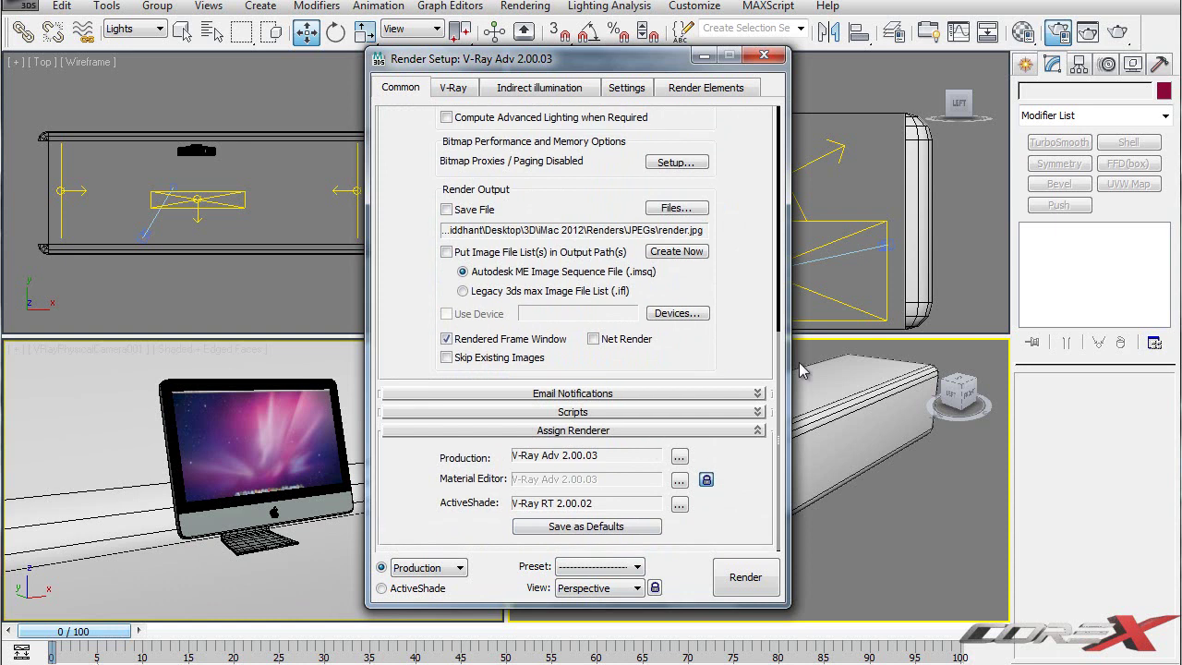
Use V-Ray Adv 2.00.03 as the production renderer and save the renderer assignments as defaults.
left_click(679, 460)
left_click(665, 458)
left_click(601, 527)
left_click(624, 380)
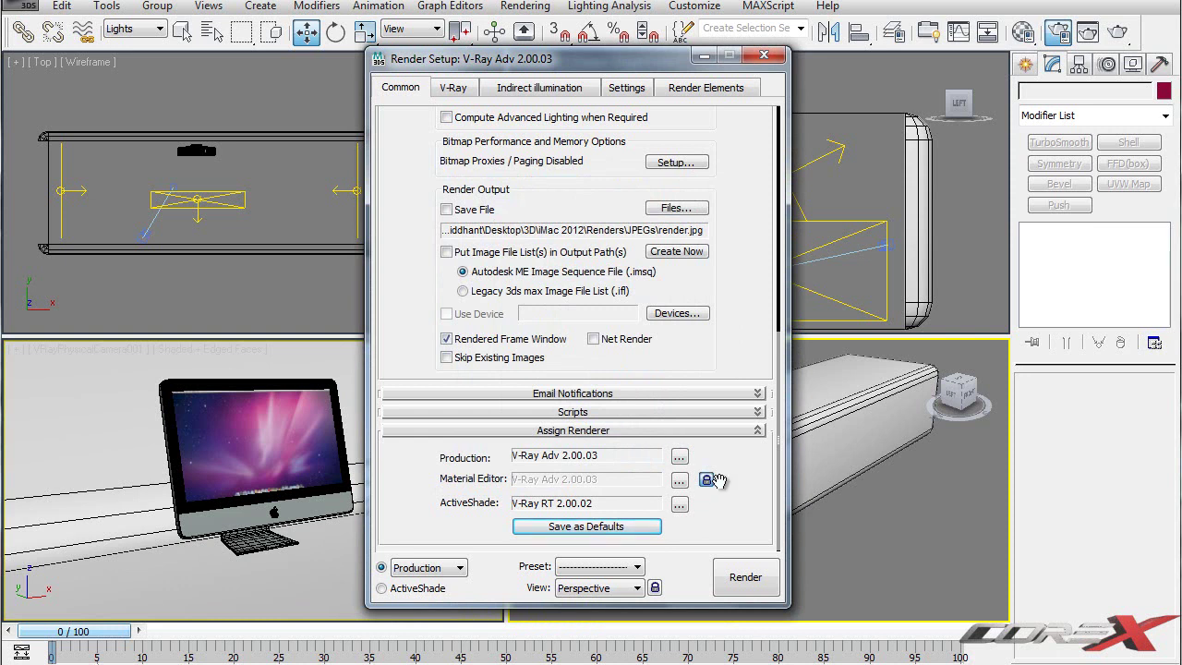
Show the V-Ray global switches, leave Filter maps off and toggle the Hidden lights option.
left_click(454, 92)
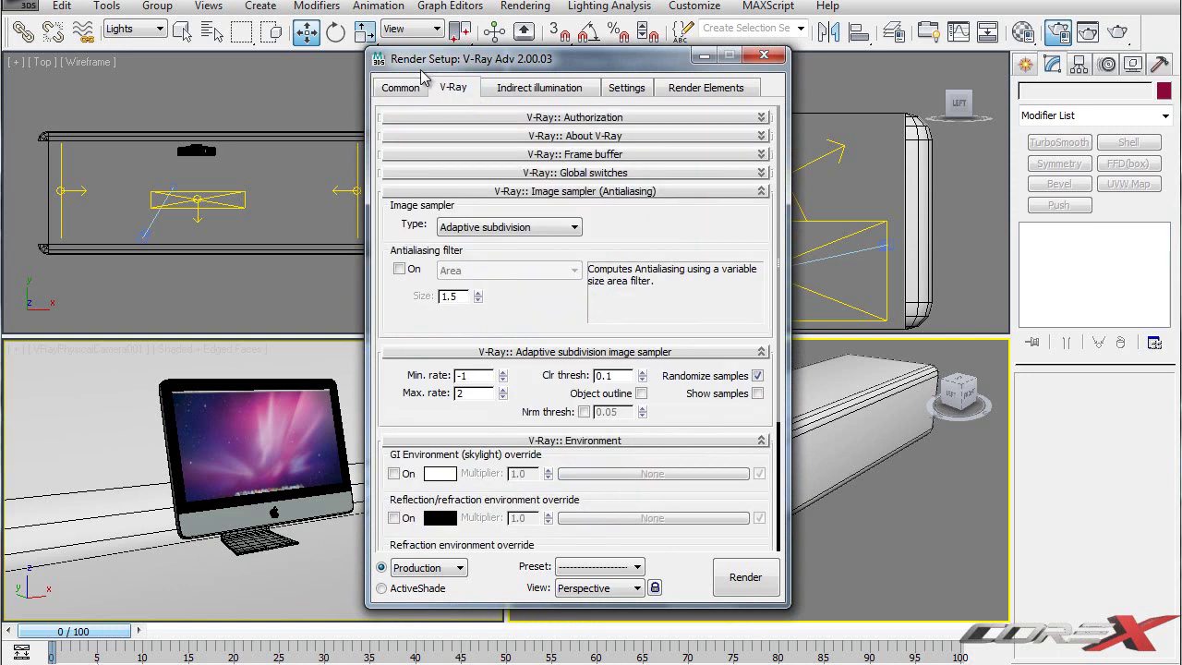
left_click(595, 172)
left_click_drag(535, 218, 529, 194)
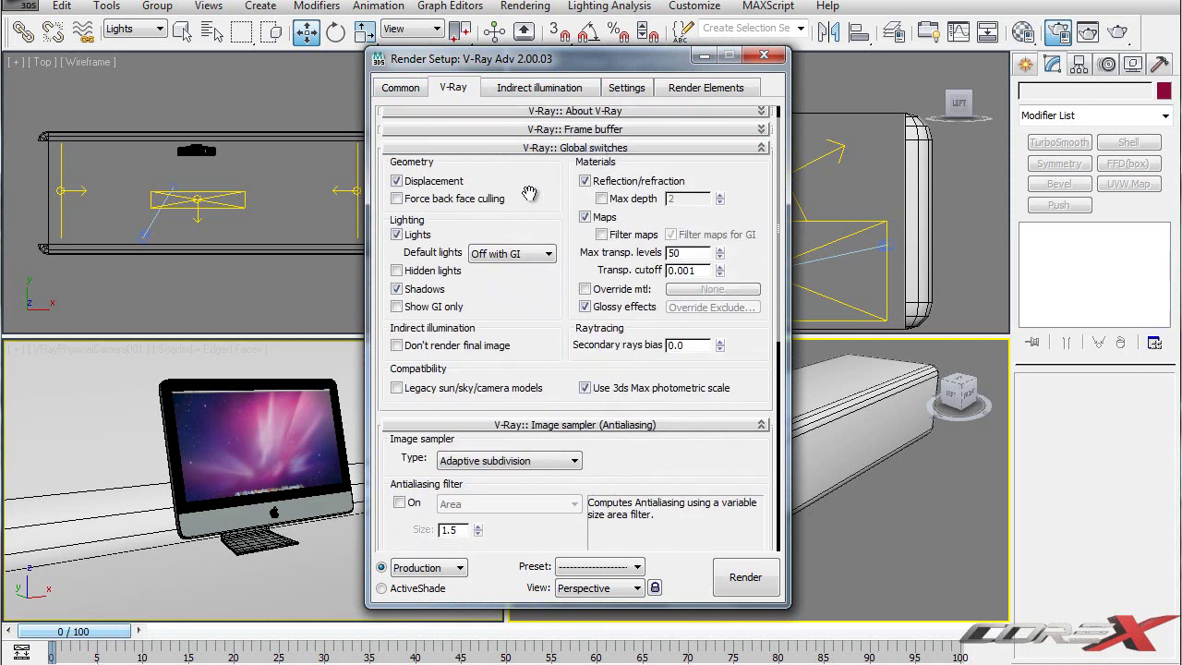
left_click(621, 236)
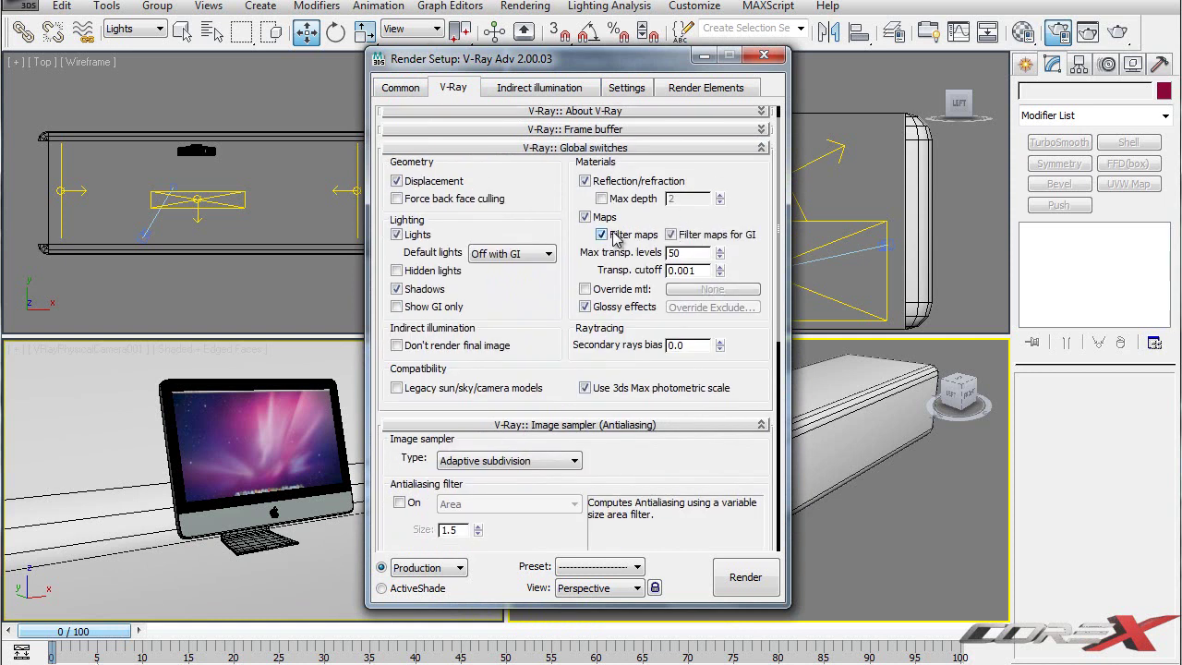
left_click(638, 236)
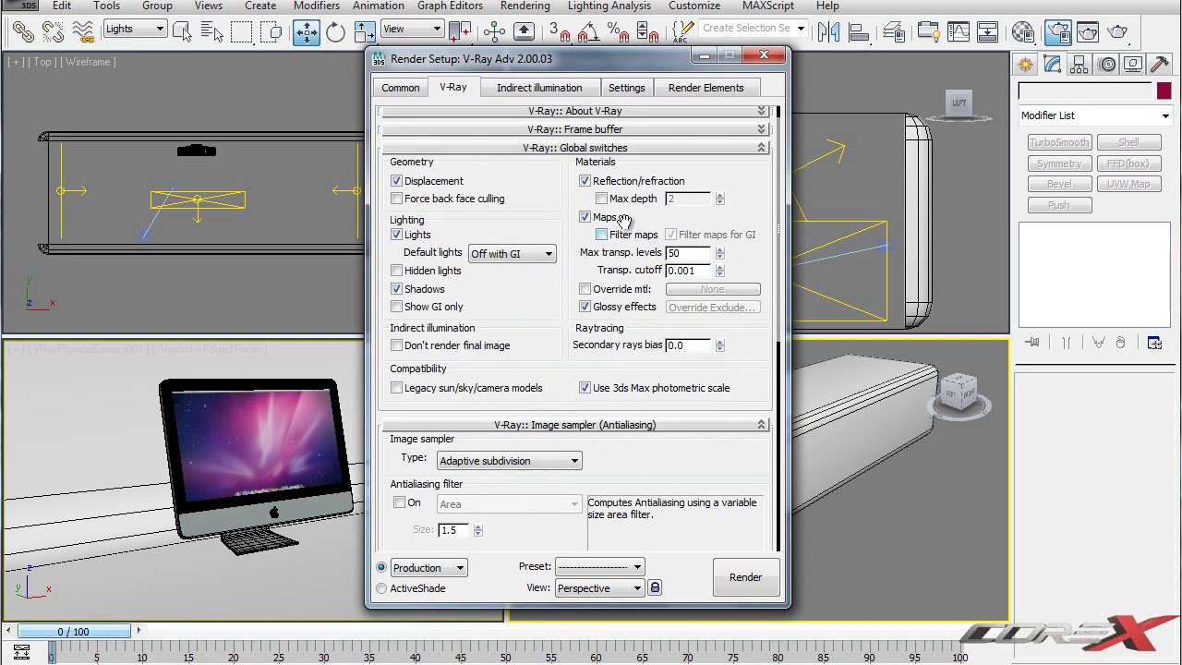
scroll(488, 312, "down", 1)
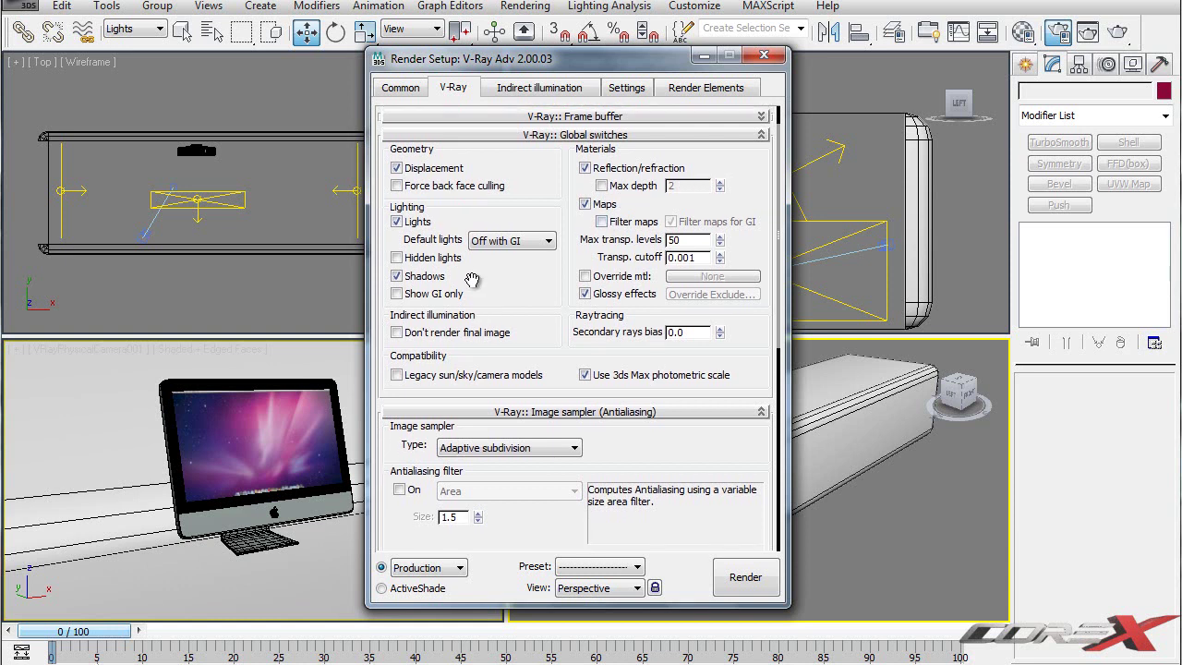
left_click(437, 261)
Set the V-Ray image sampler type to Adaptive subdivision.
scroll(556, 344, "down", 5)
scroll(615, 279, "down", 2)
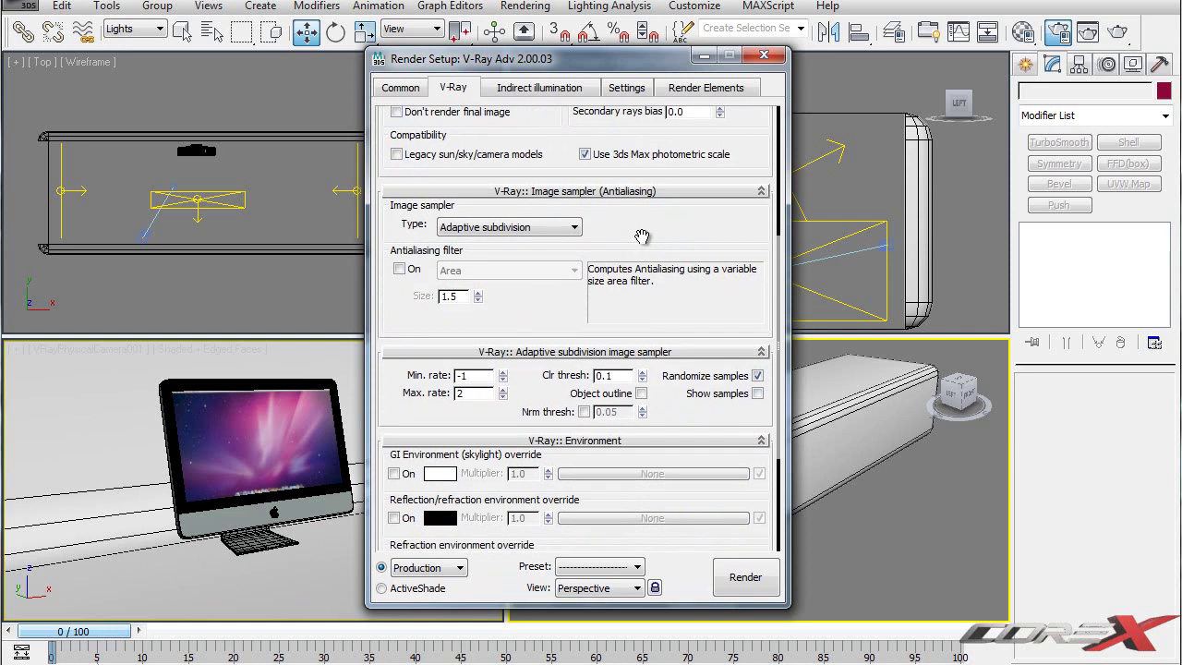
left_click(532, 214)
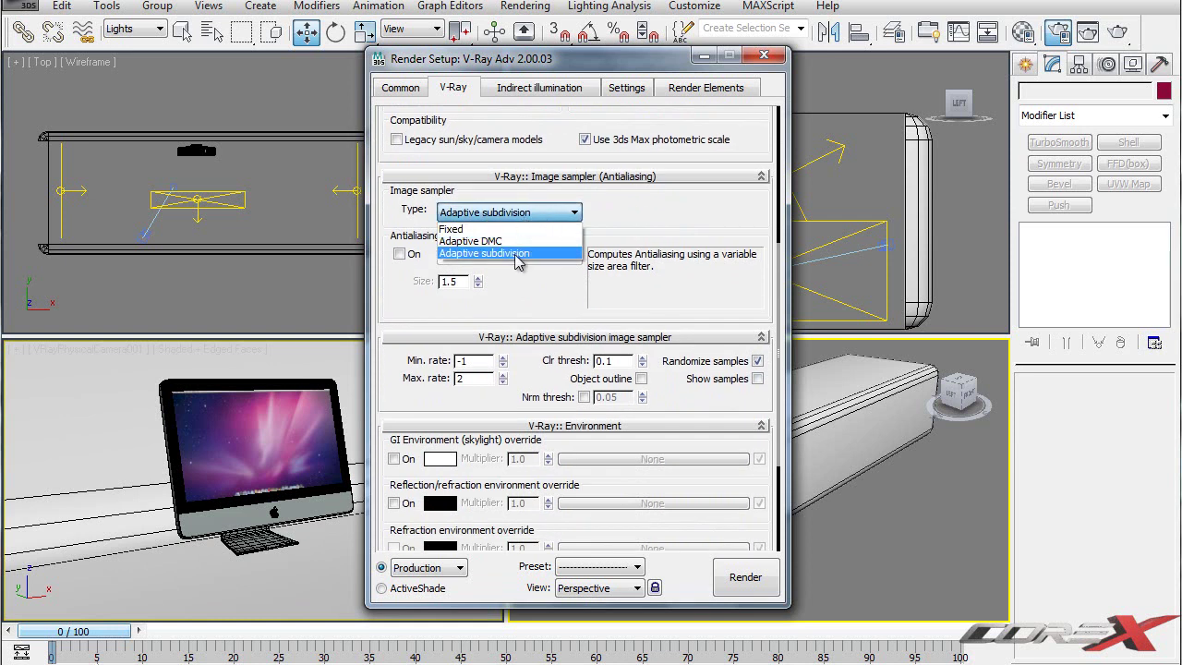
left_click(519, 253)
left_click_drag(610, 208, 628, 177)
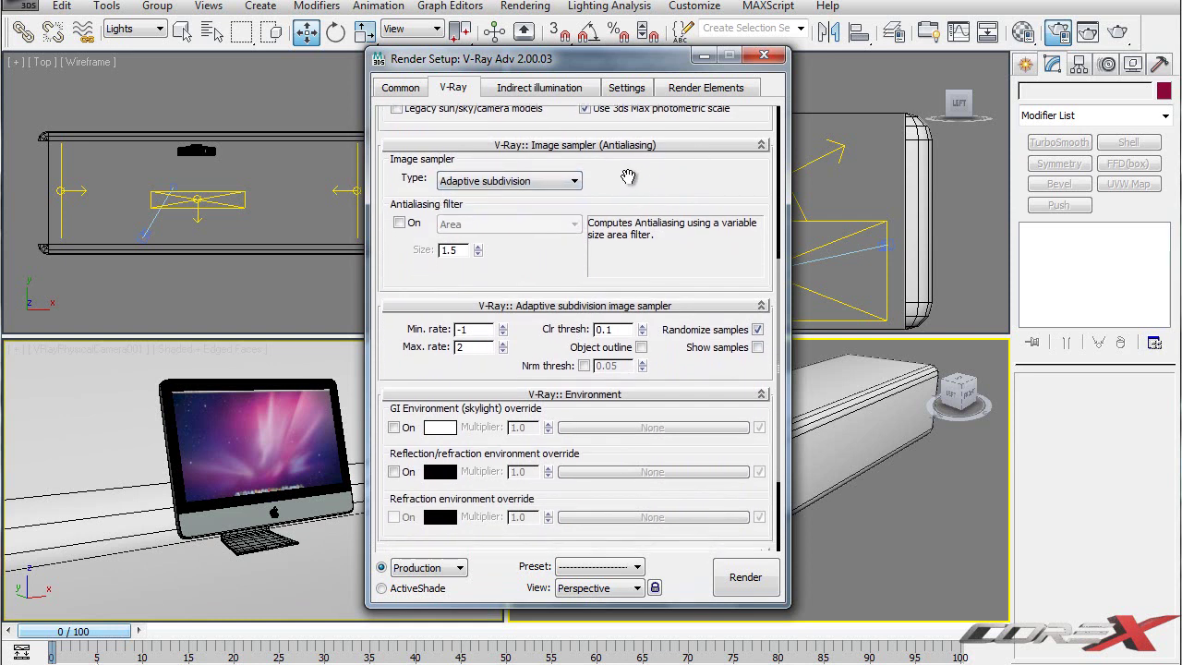
Turn on the antialiasing filter and set it to Catmull-Rom.
left_click(409, 227)
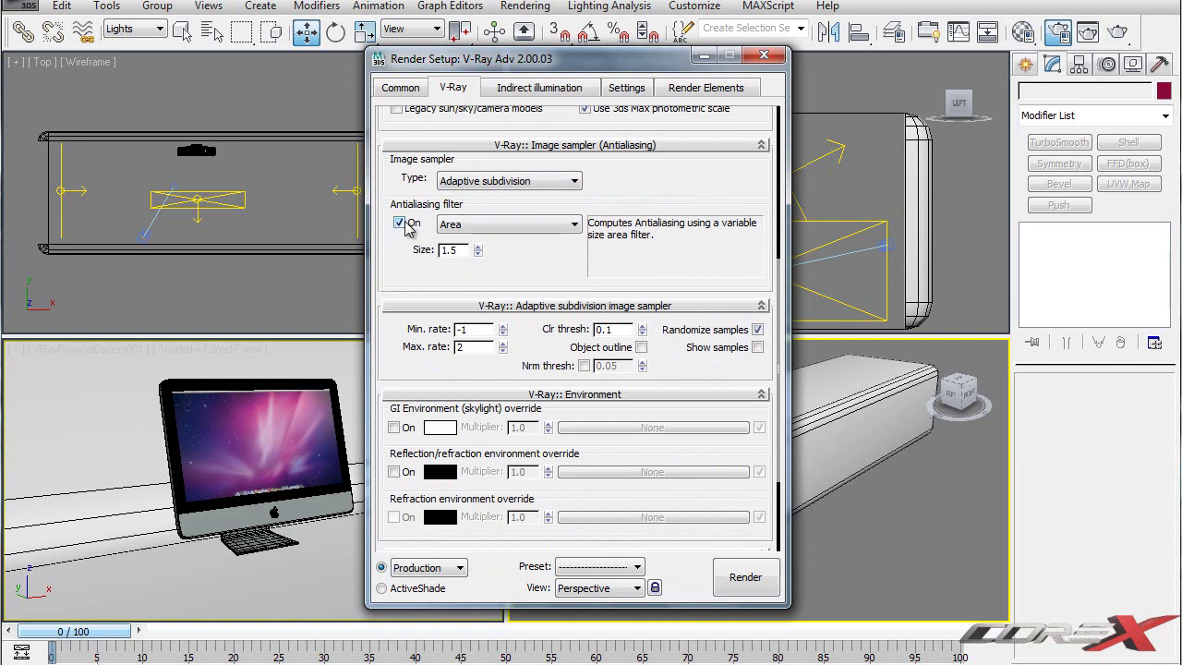
left_click(403, 228)
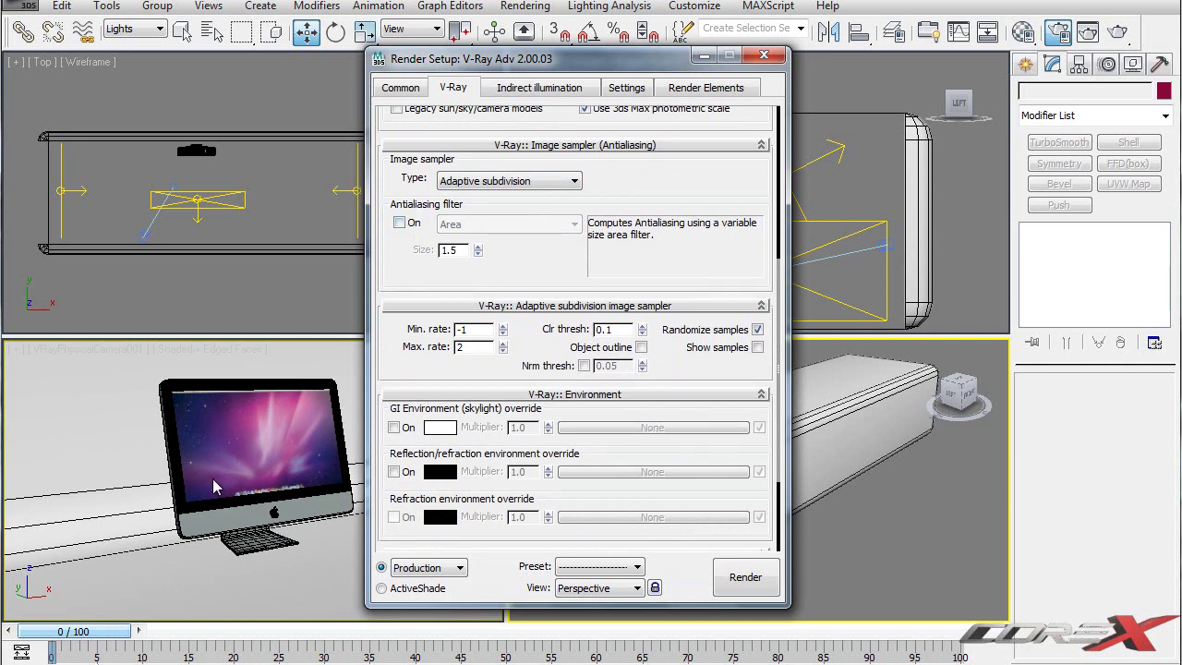
left_click_drag(607, 61, 767, 51)
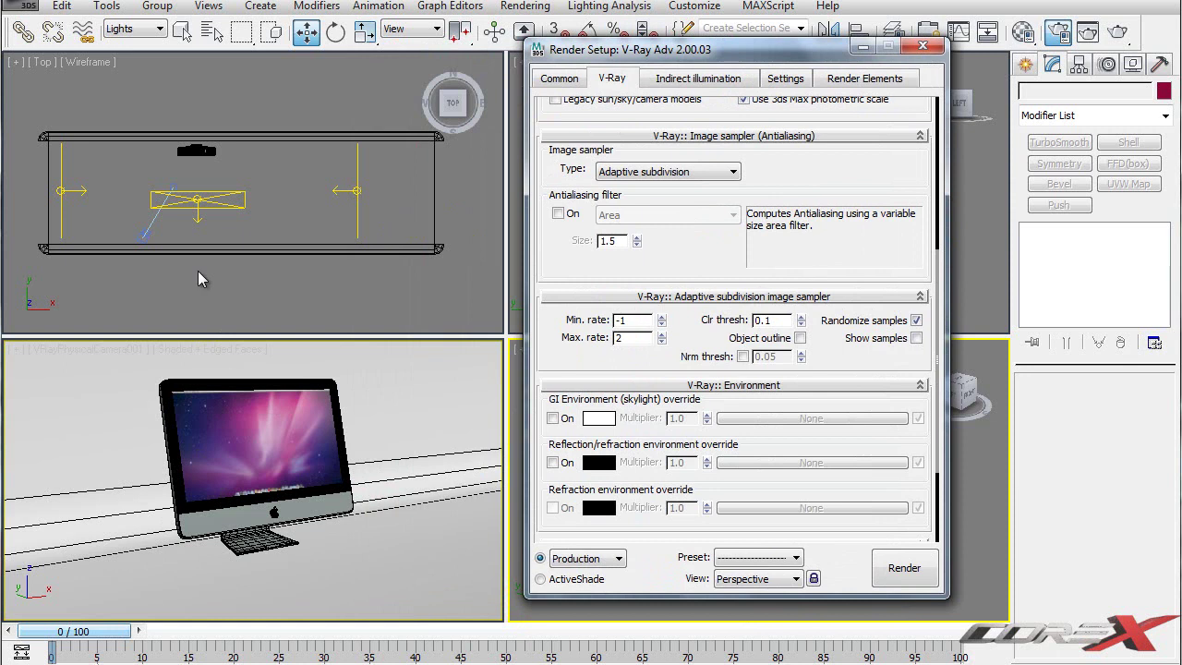
left_click(560, 215)
left_click(695, 215)
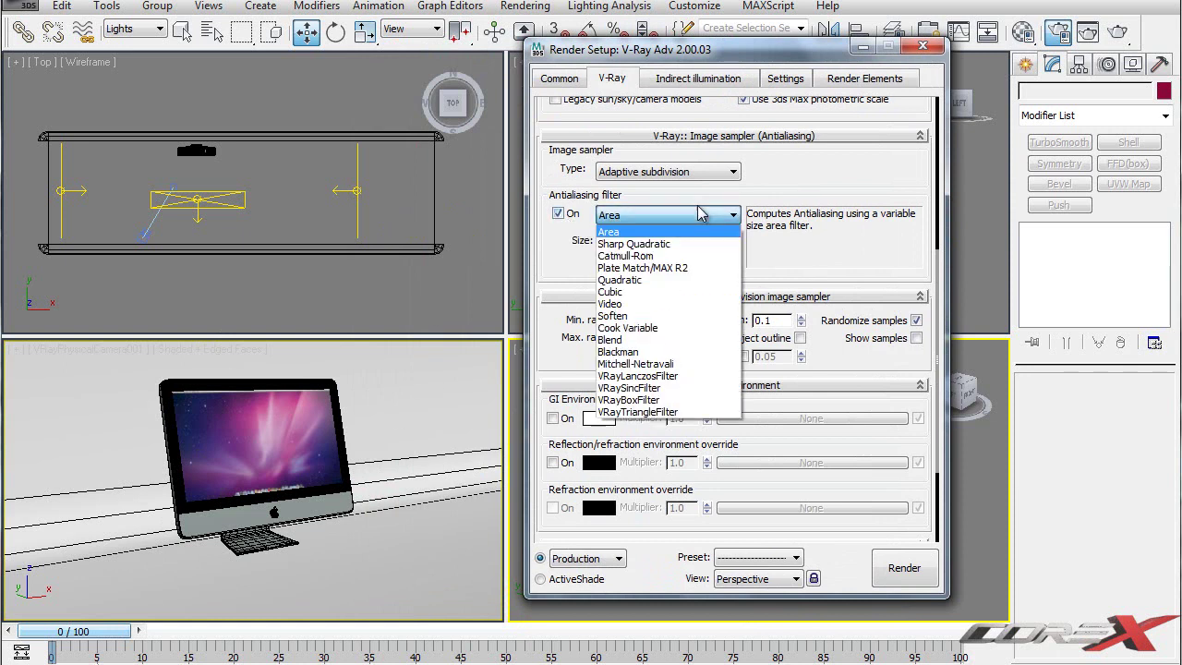
left_click(655, 258)
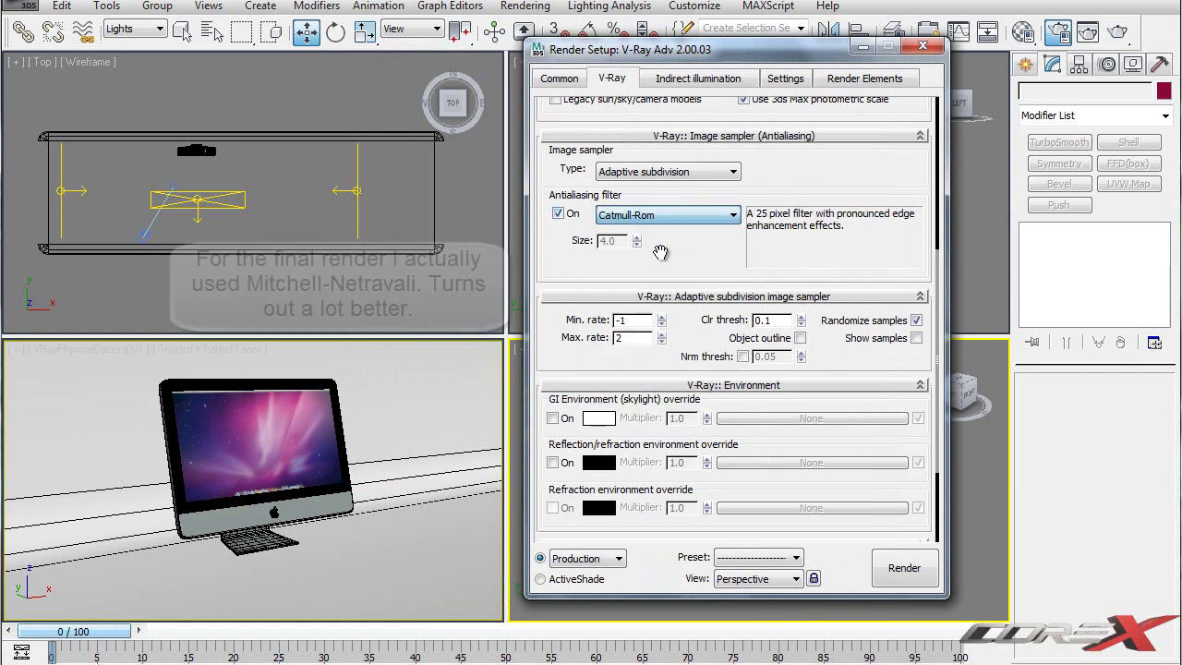
left_click_drag(690, 248, 690, 217)
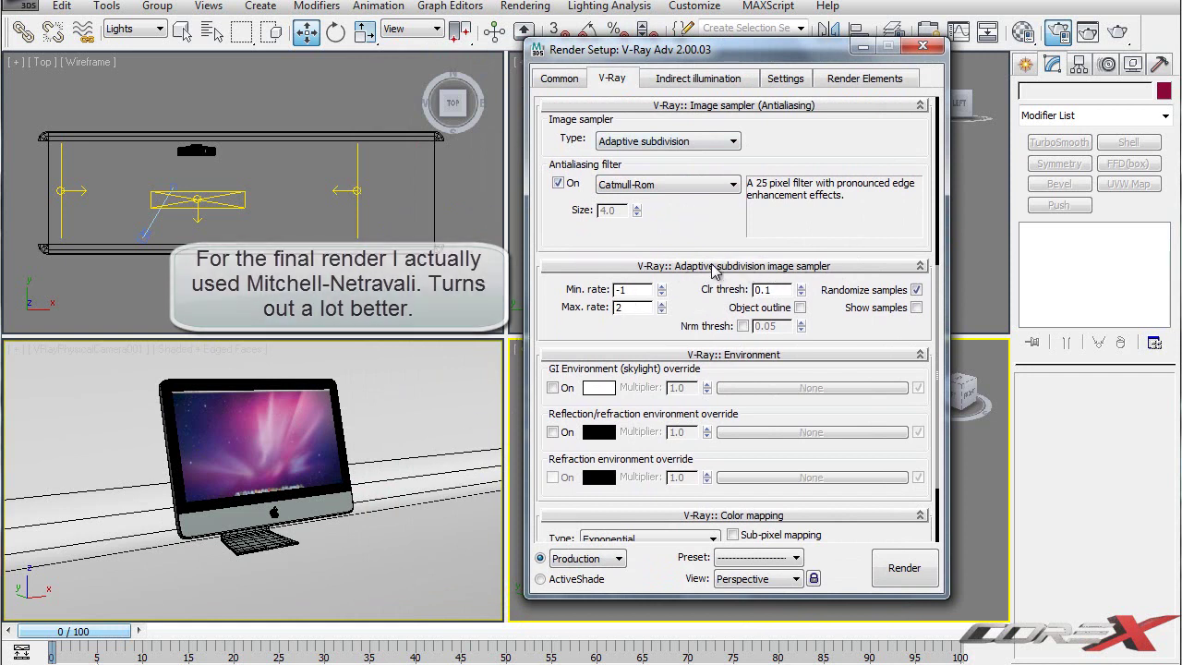
Collapse the adaptive subdivision sampler settings and turn on the GI environment (skylight) override with a white color.
left_click(763, 267)
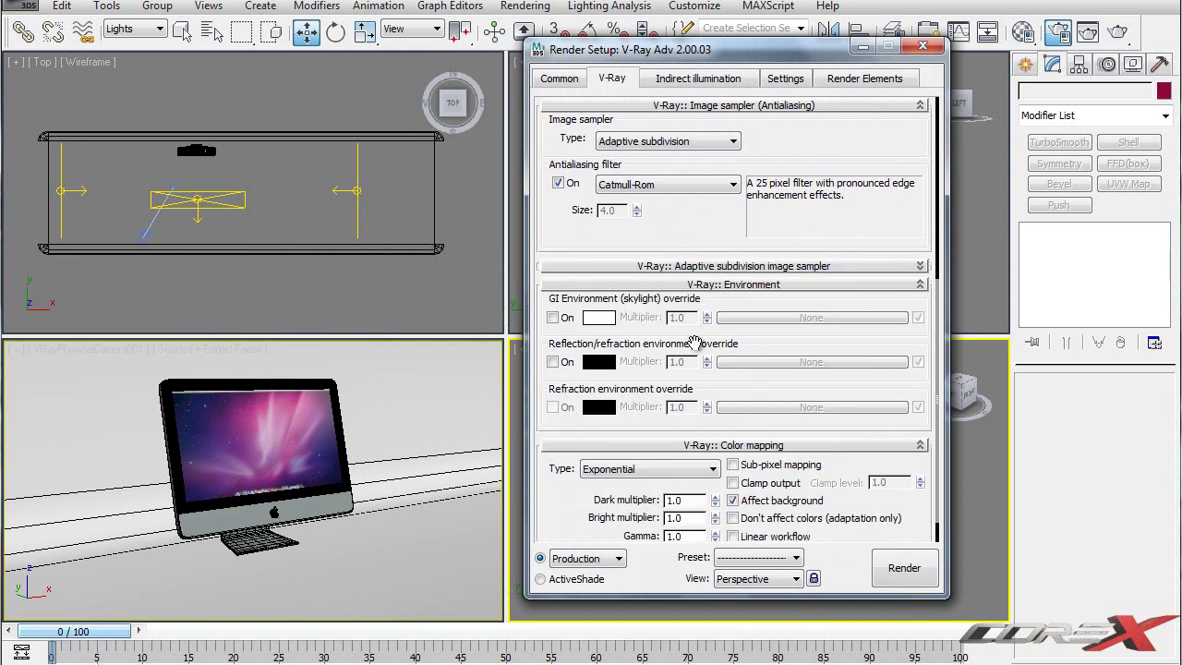
scroll(651, 296, "down", 2)
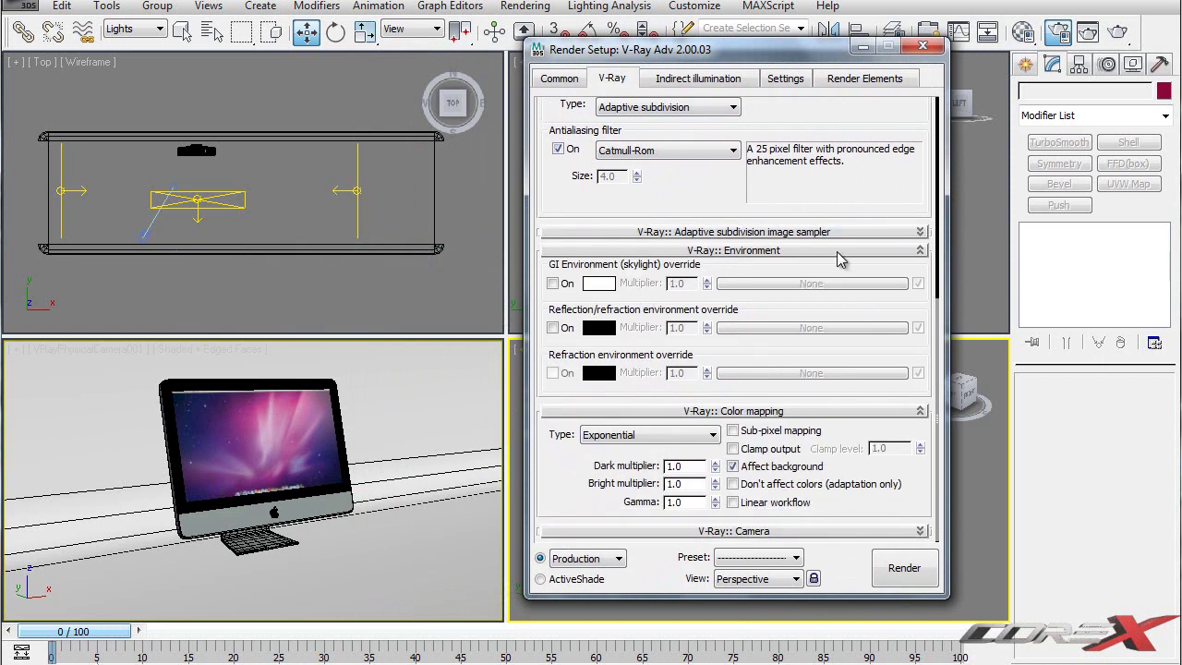
left_click(553, 286)
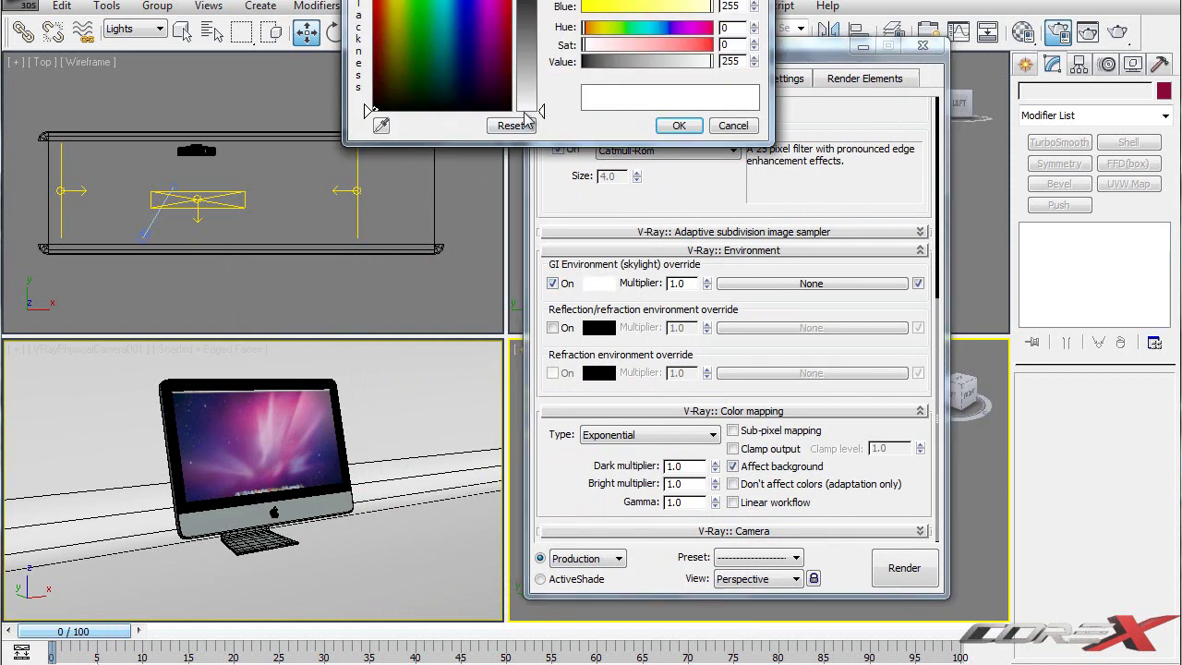
left_click(675, 124)
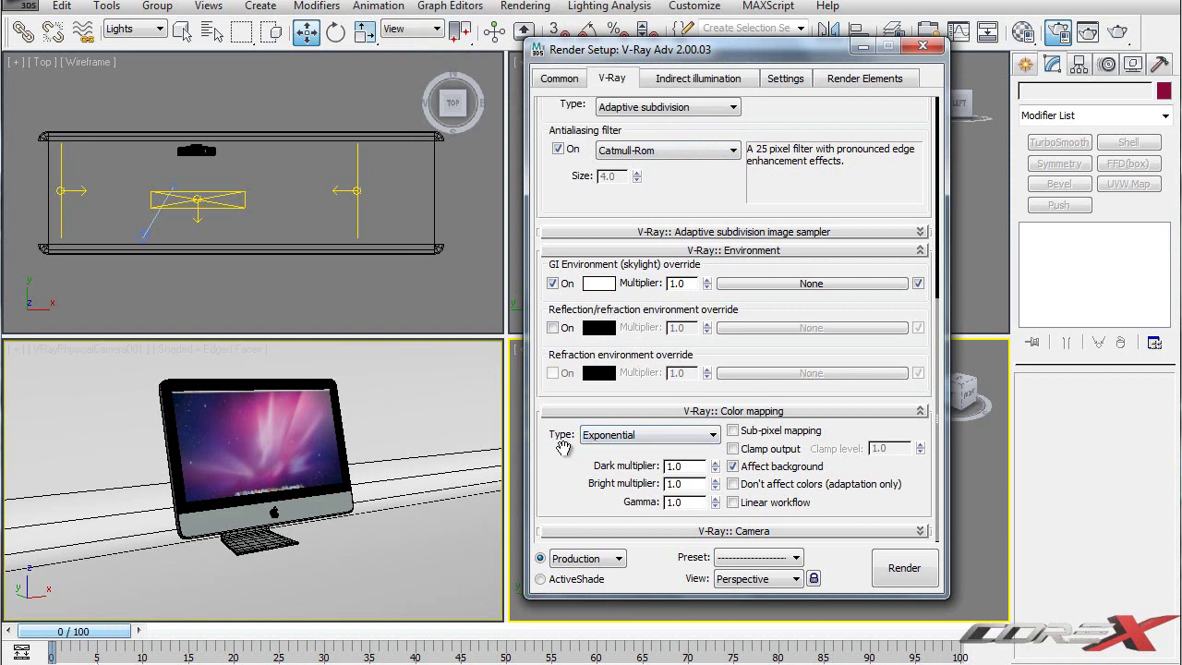
Set the color mapping type to Exponential after trying Linear multiply.
left_click(643, 442)
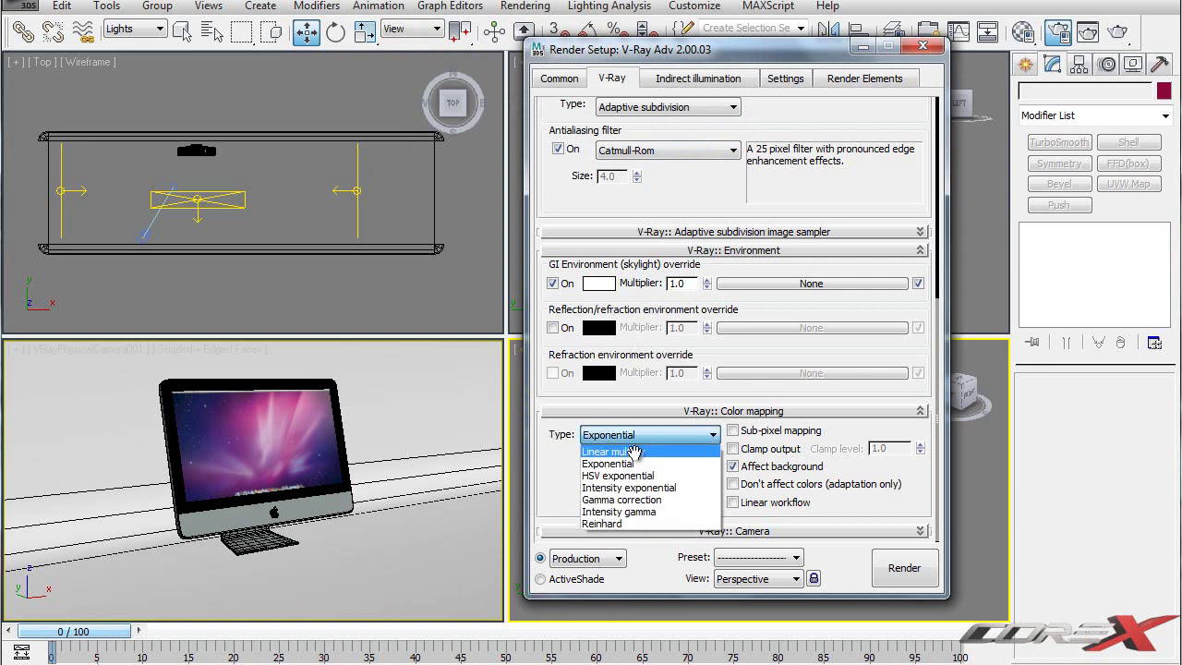
left_click(631, 450)
left_click(644, 438)
left_click(647, 460)
double_click(679, 502)
Turn on indirect illumination (GI) and collapse the irradiance map settings.
left_click_drag(637, 53, 611, 57)
left_click(654, 81)
left_click(524, 133)
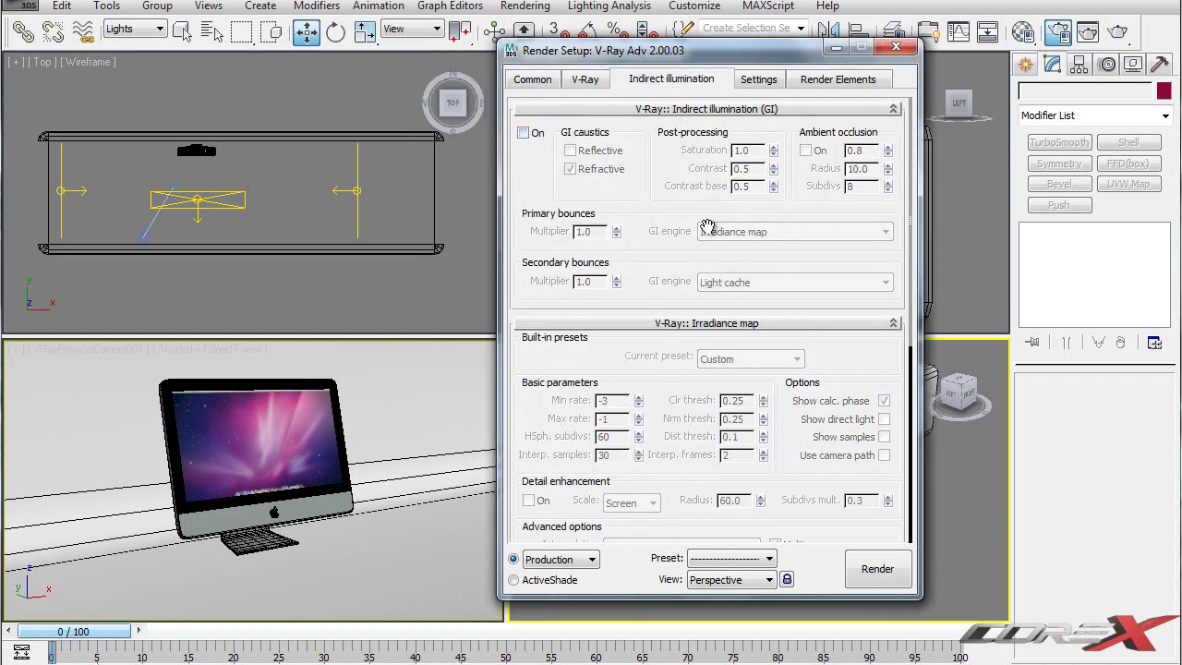
left_click(679, 325)
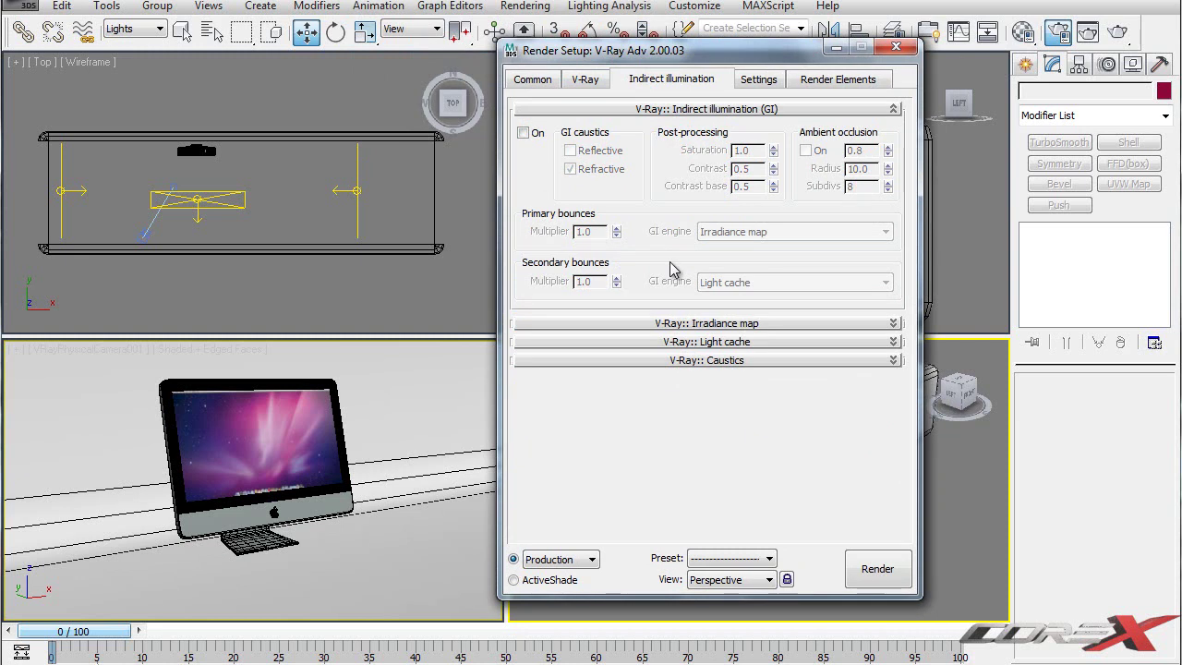
left_click(522, 134)
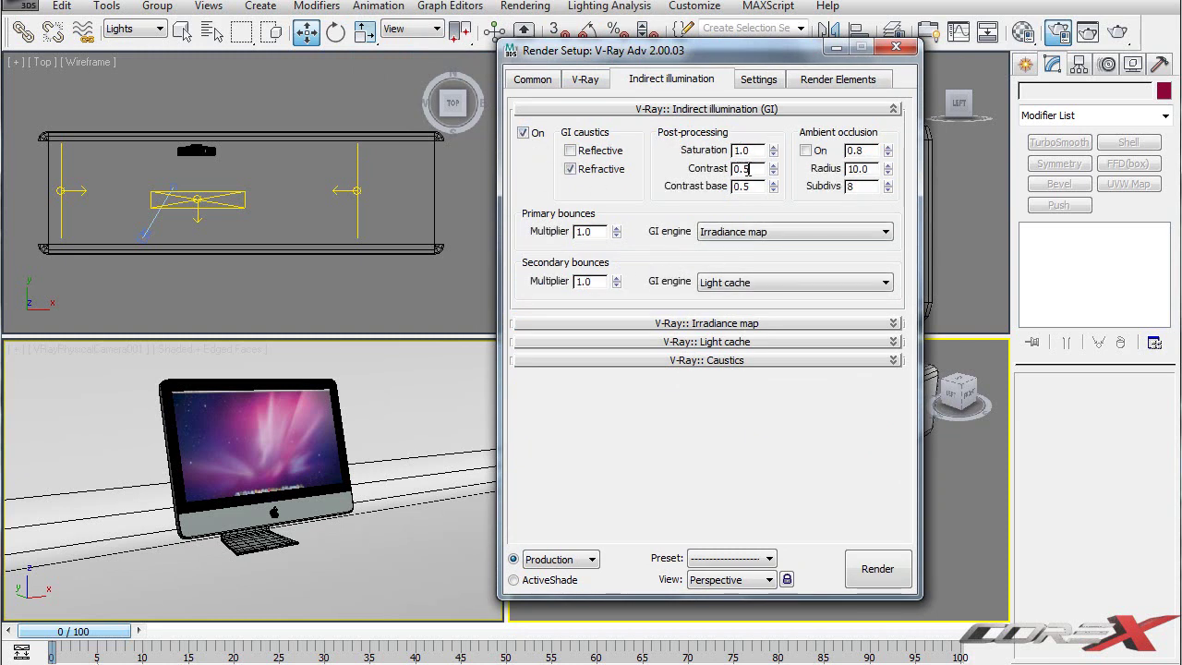
Try a GI post-processing contrast of 1 and look over the render elements list.
type("1")
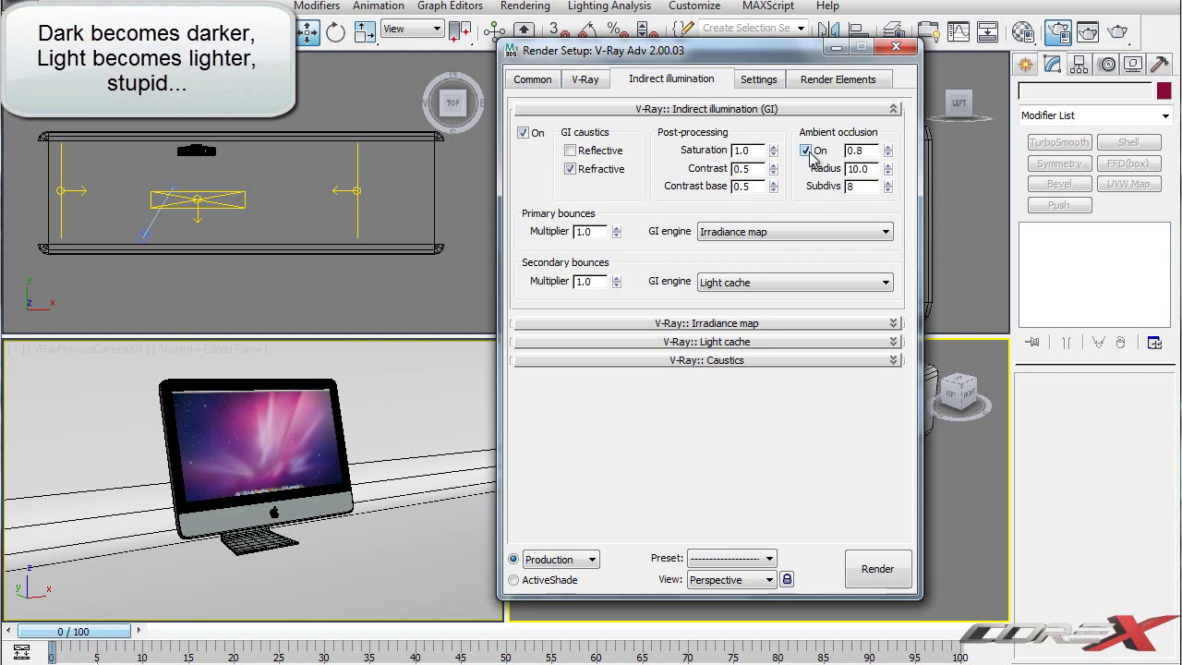
left_click_drag(743, 64, 750, 57)
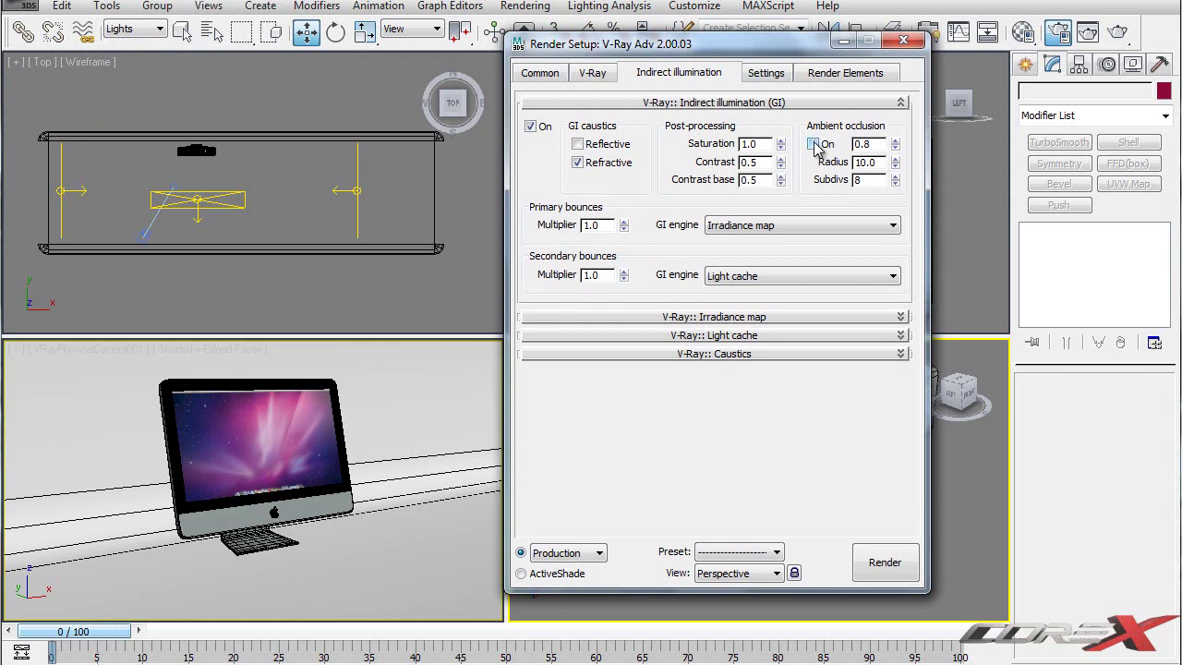
left_click(857, 73)
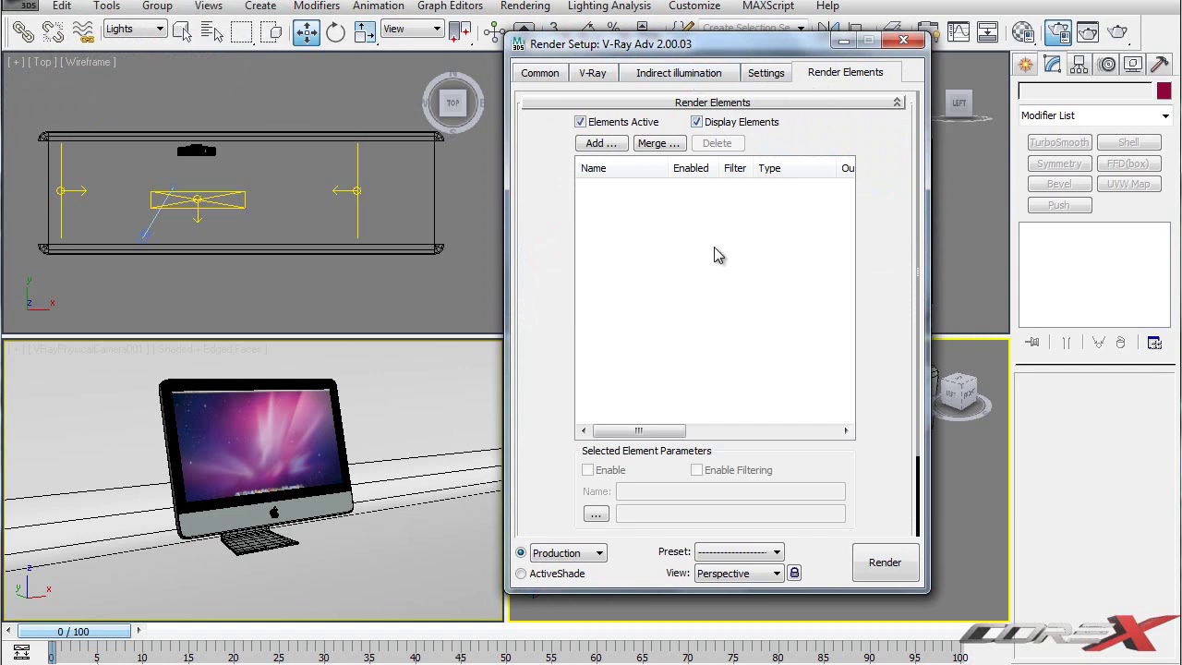
left_click(671, 77)
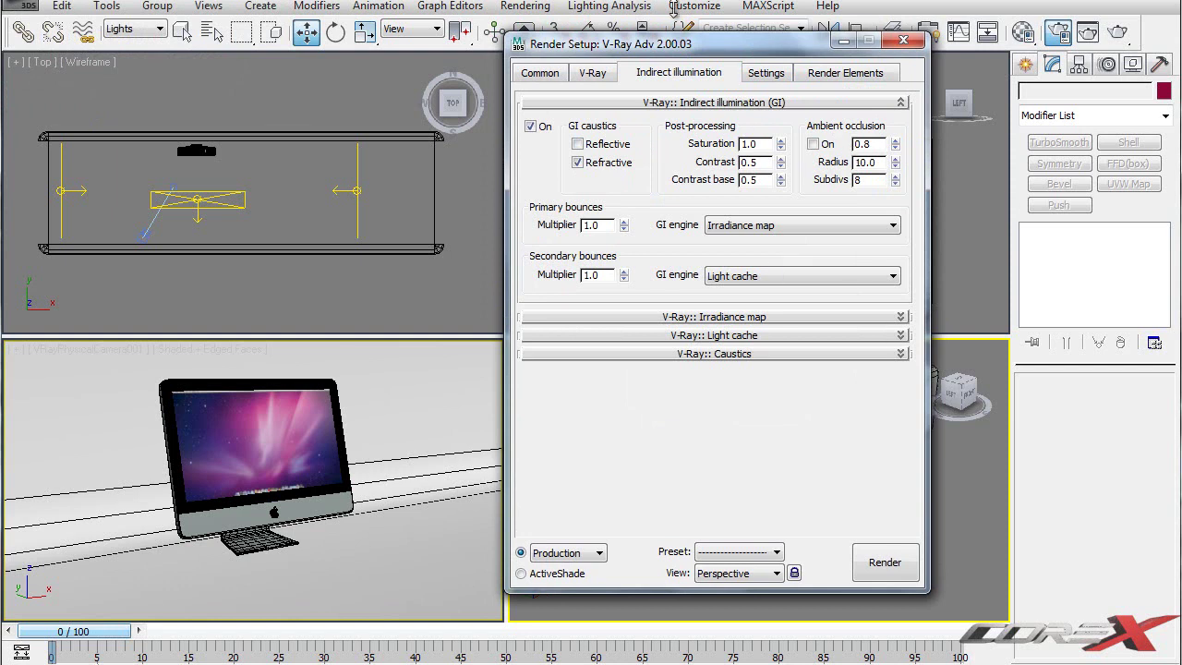
Use Irradiance map as the primary bounces engine and Light cache as the secondary bounces engine.
left_click(758, 231)
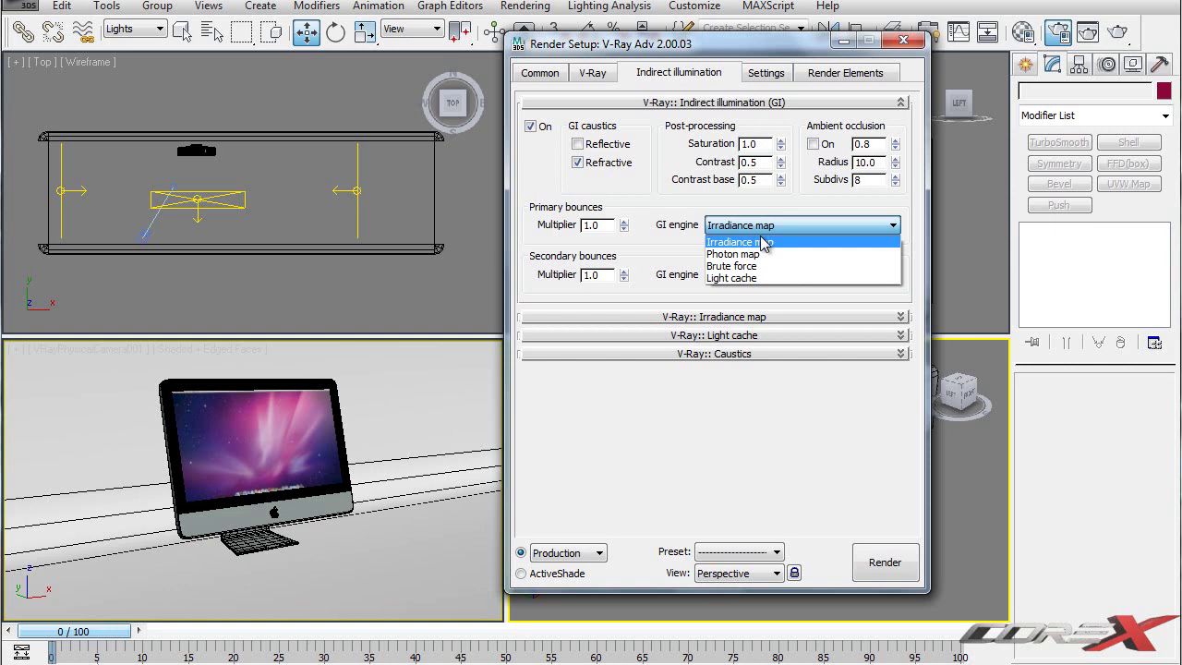
left_click(763, 242)
left_click(766, 275)
left_click(768, 328)
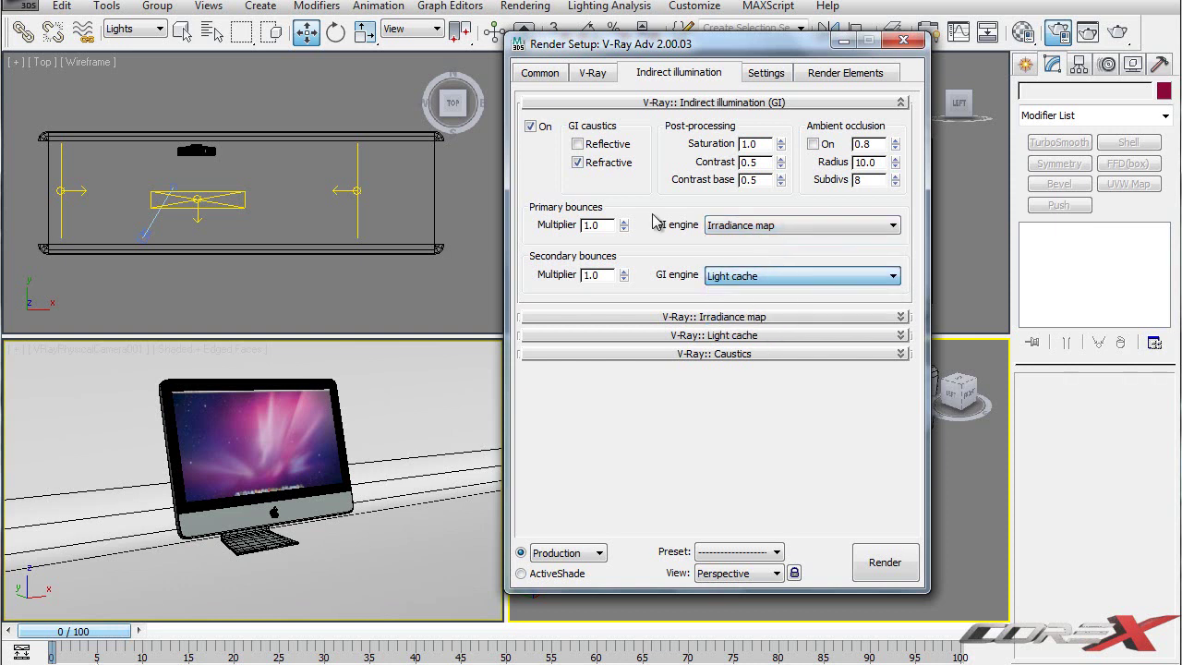
Expand the irradiance map settings, load the Medium preset's values and switch the current preset back to Custom.
left_click(699, 317)
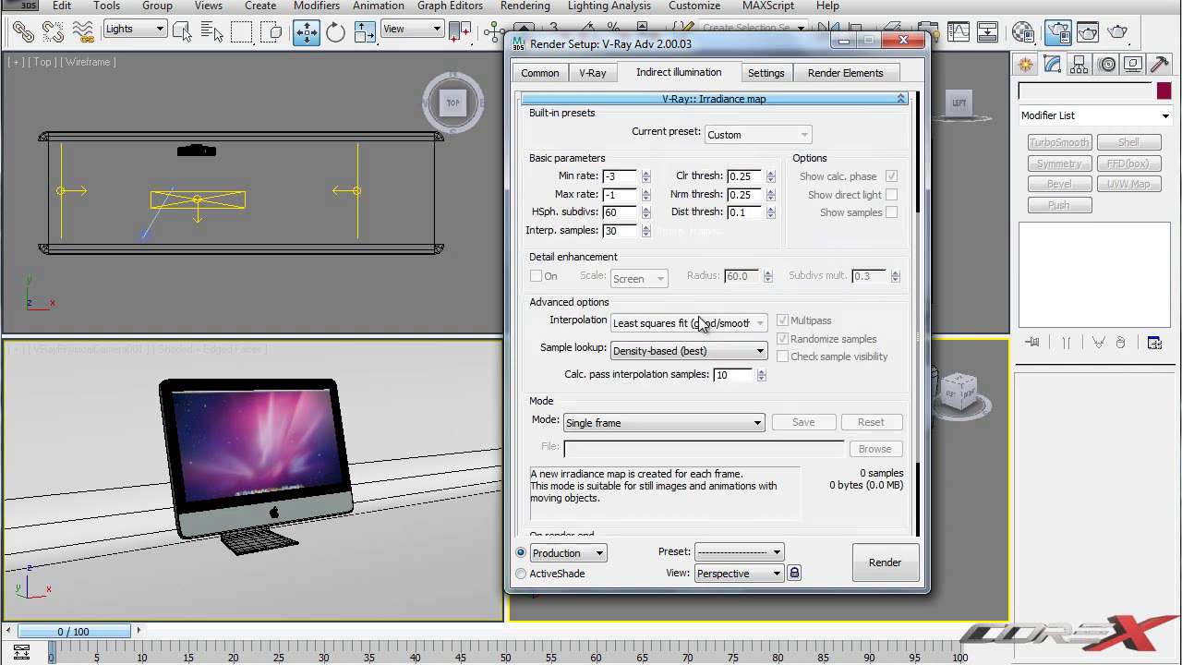
scroll(763, 188, "up", 1)
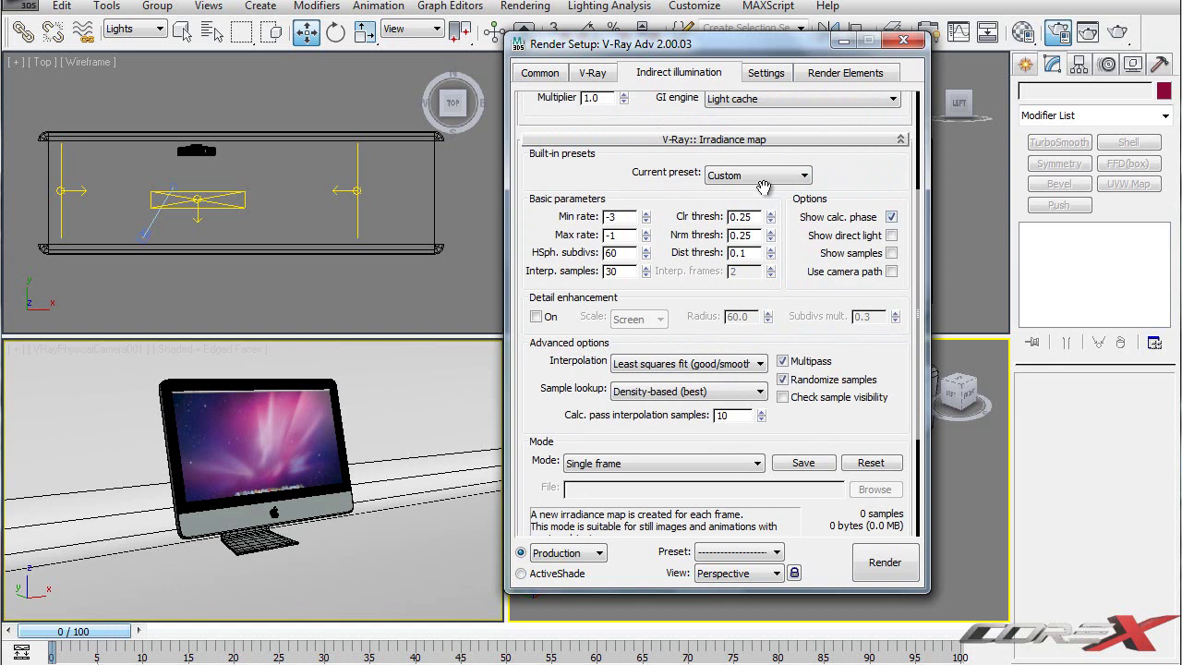
left_click(755, 180)
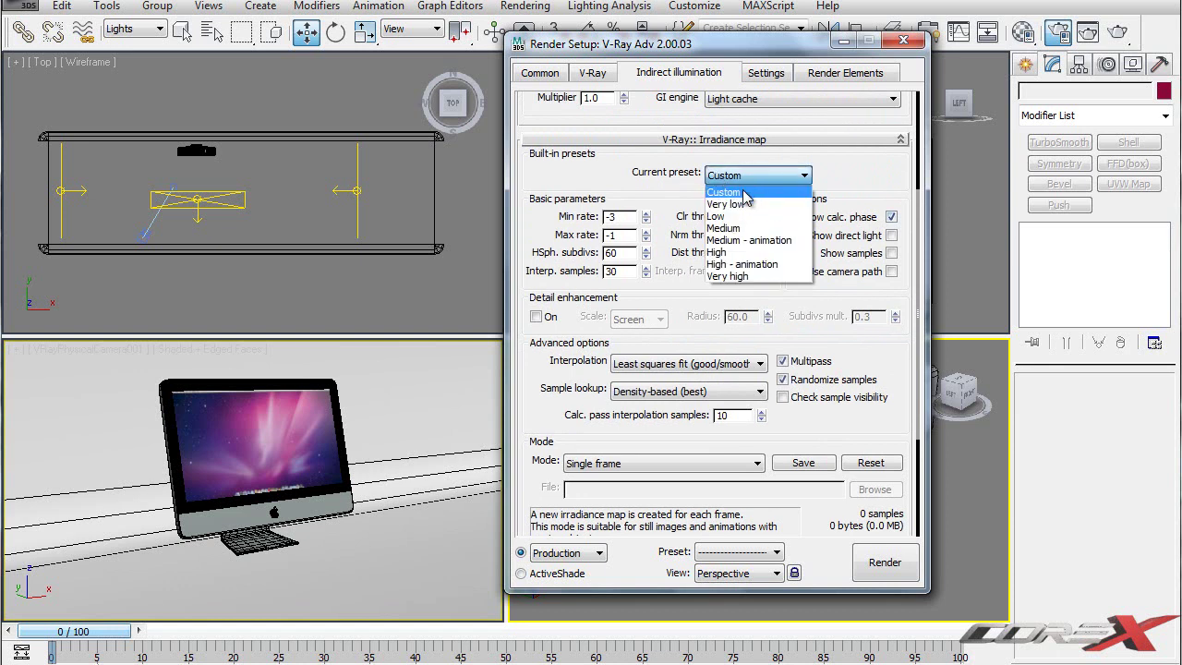
left_click(739, 228)
left_click(742, 180)
left_click(739, 191)
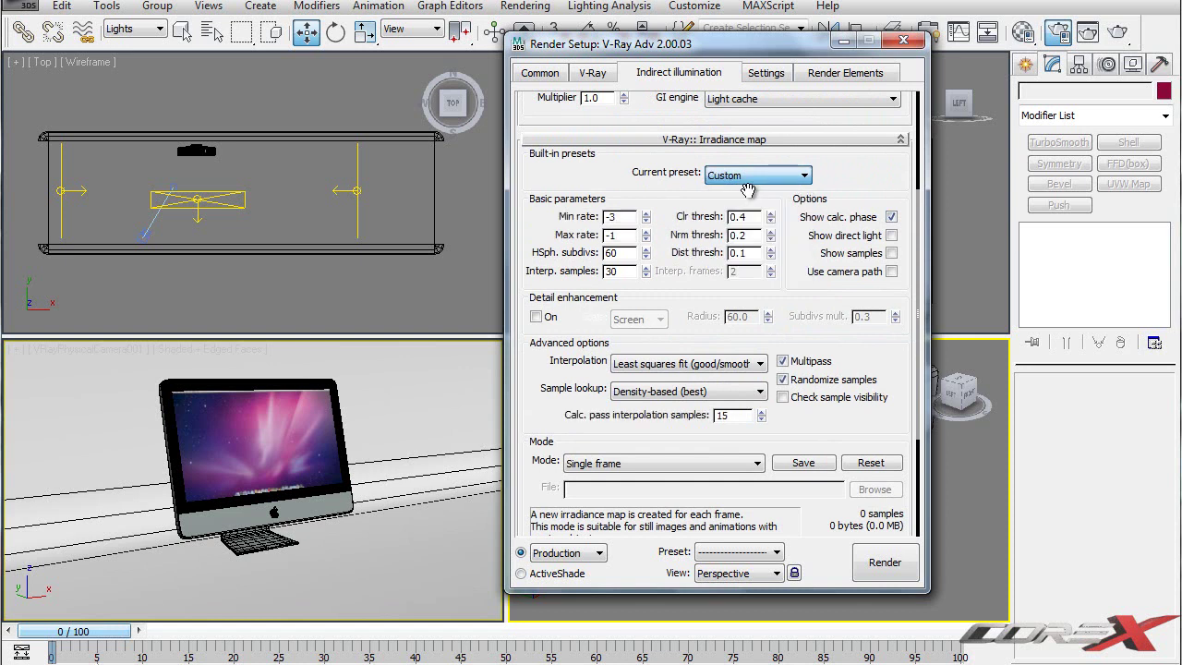
Review the irradiance map's min rate, HSph. subdivs and interpolation samples.
double_click(625, 218)
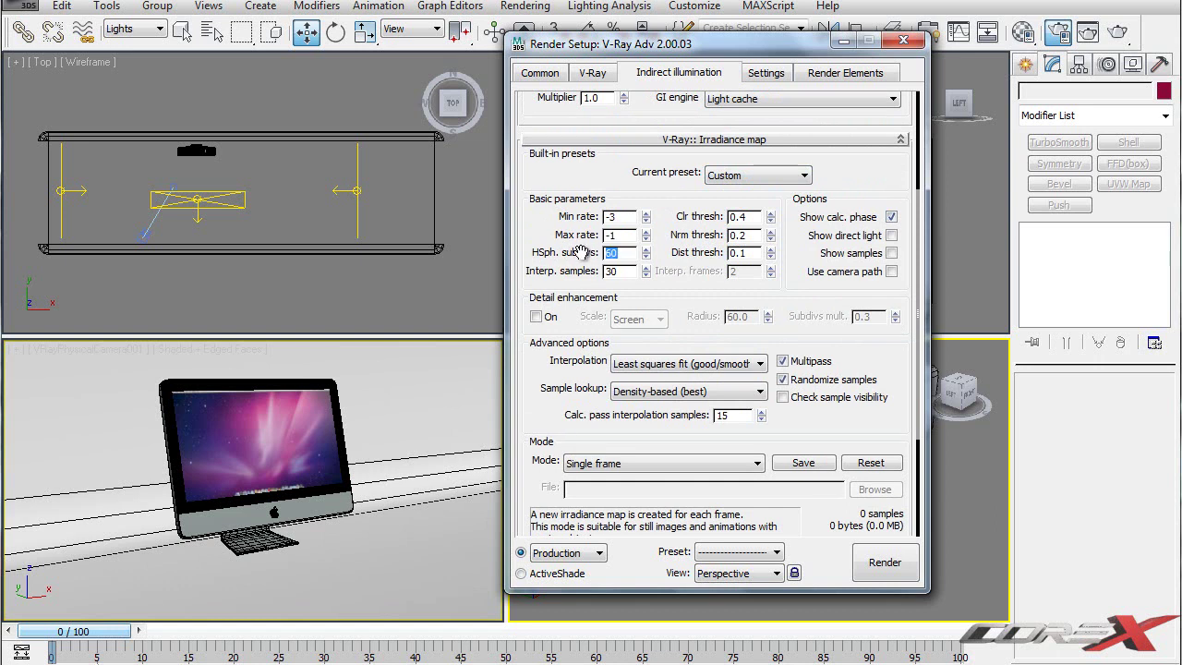
mouse_move(563, 251)
left_mouse_down()
mouse_move(522, 225)
mouse_move(548, 244)
left_mouse_up()
double_click(631, 228)
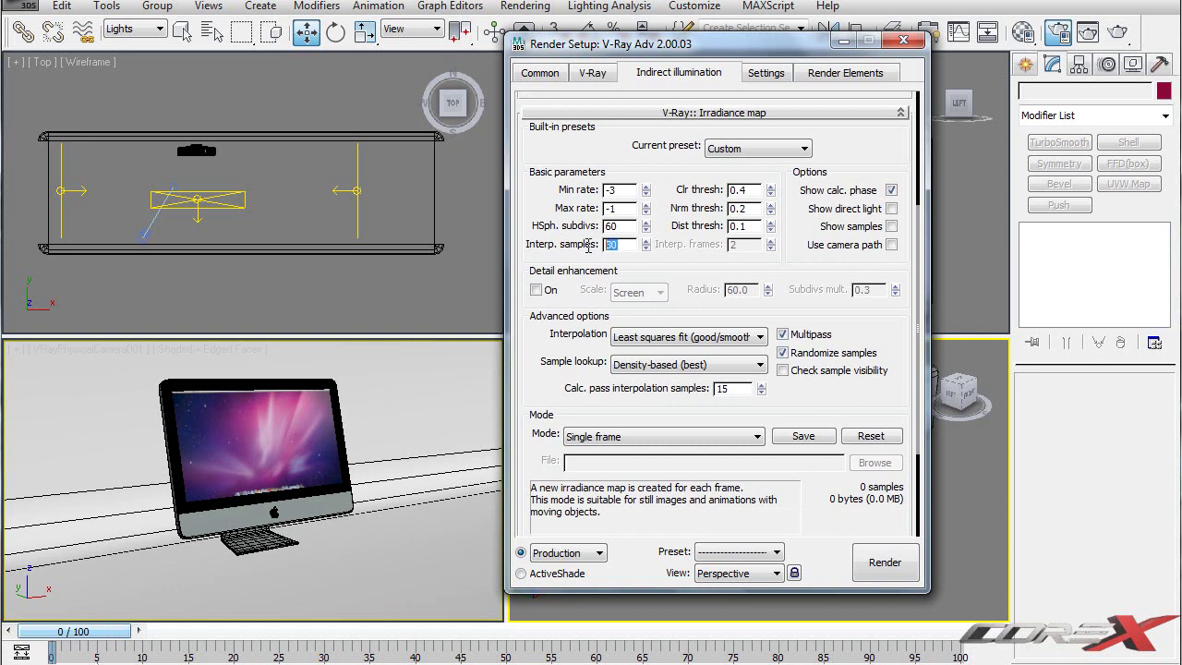
left_click_drag(654, 246, 698, 181)
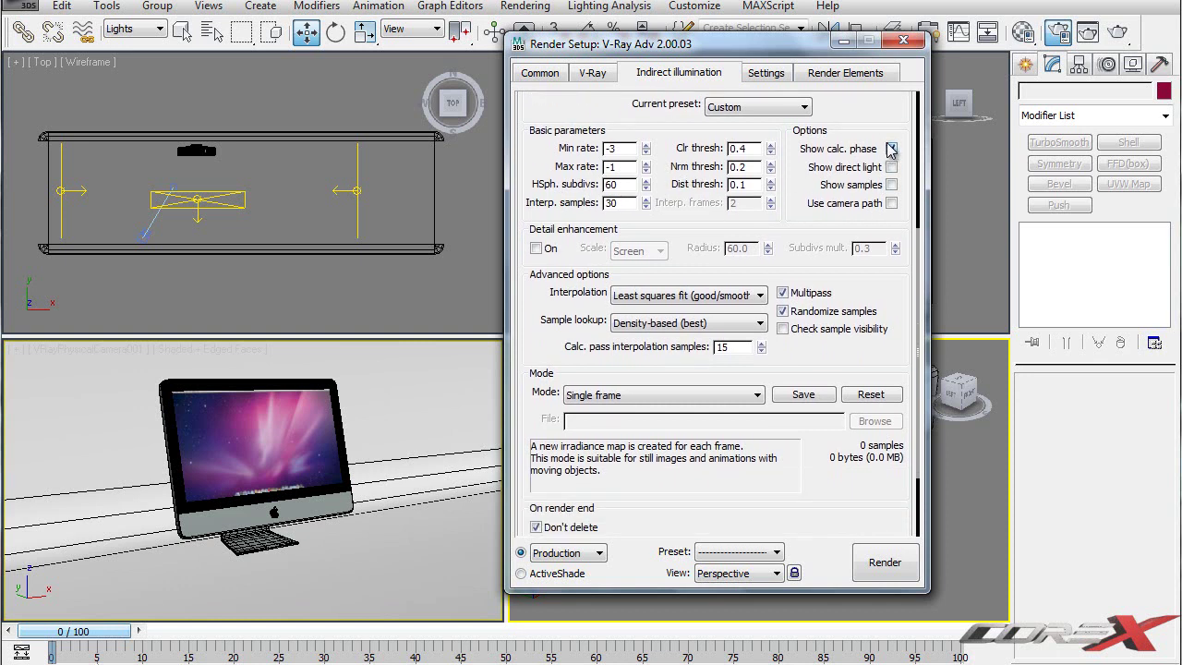
Turn on Show calc. phase and Show samples in the irradiance map options.
left_click_drag(888, 128, 894, 147)
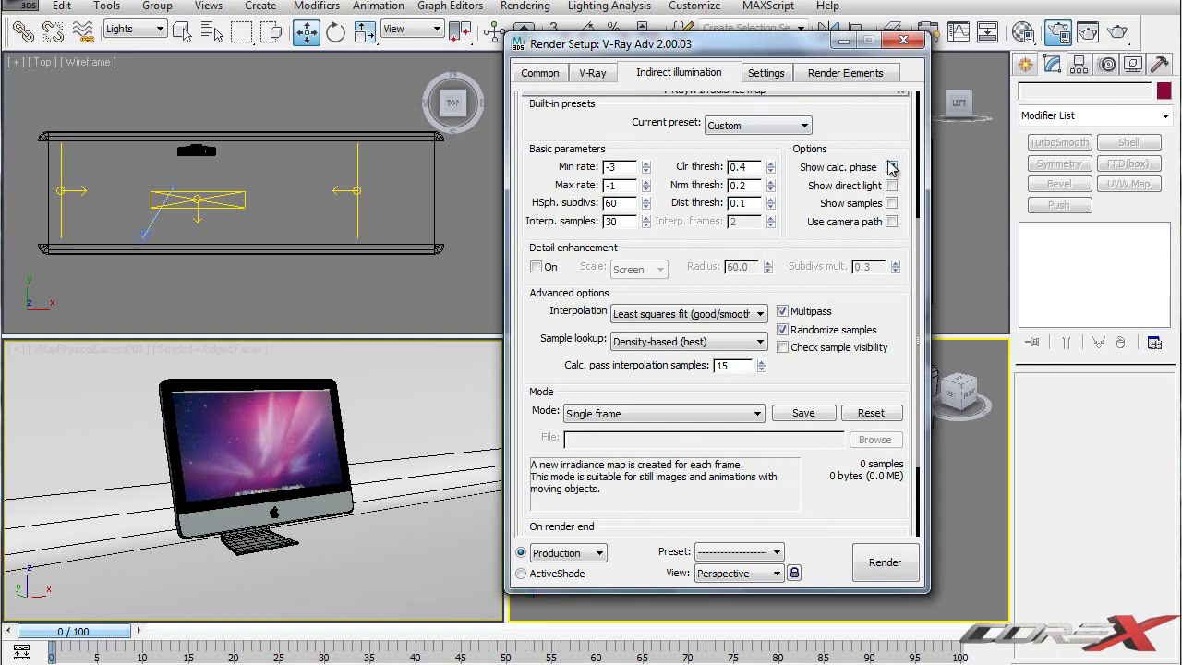
left_click(892, 167)
left_click_drag(852, 140, 847, 153)
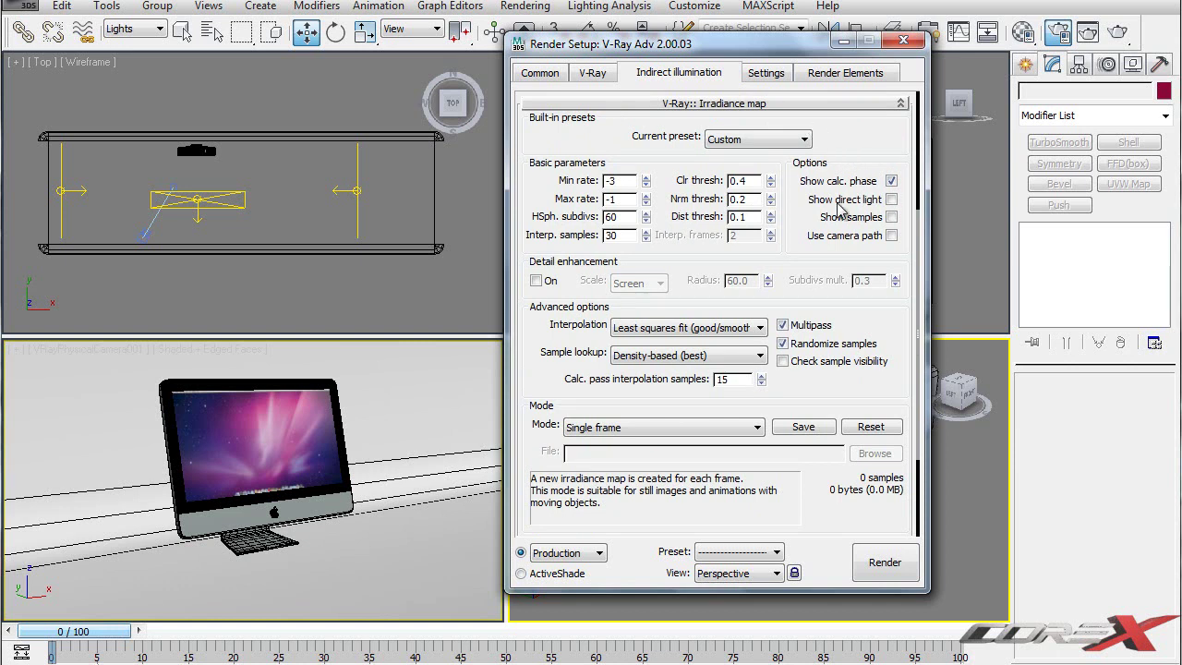
scroll(829, 228, "down", 1)
scroll(828, 238, "up", 1)
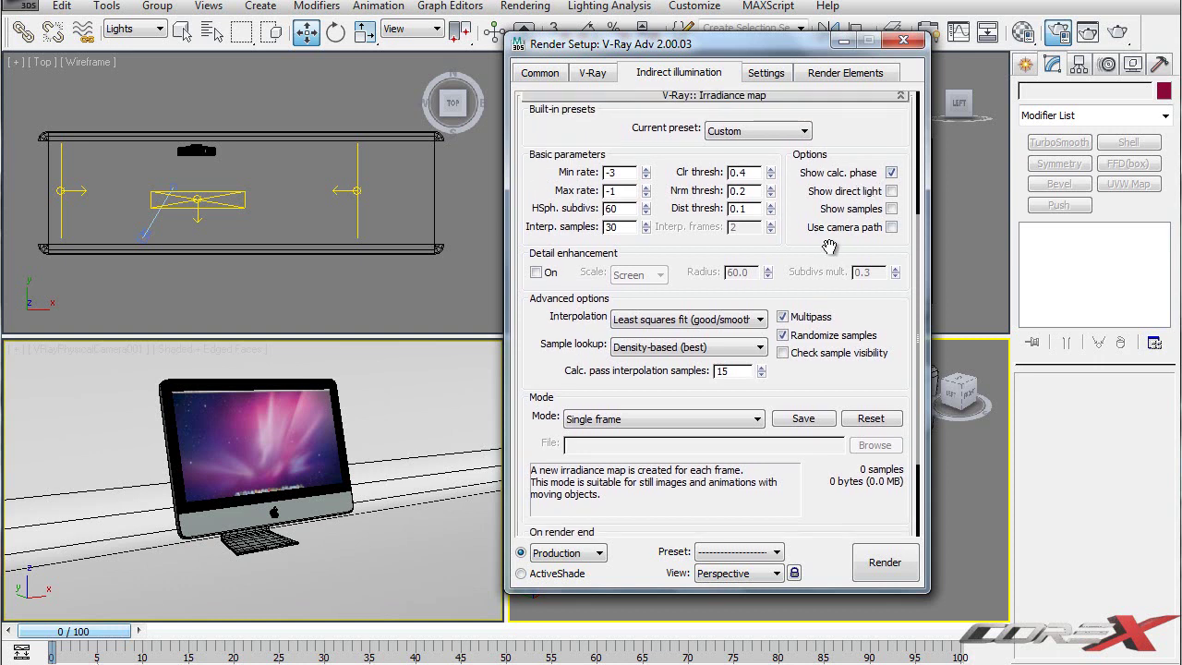
left_click(844, 211)
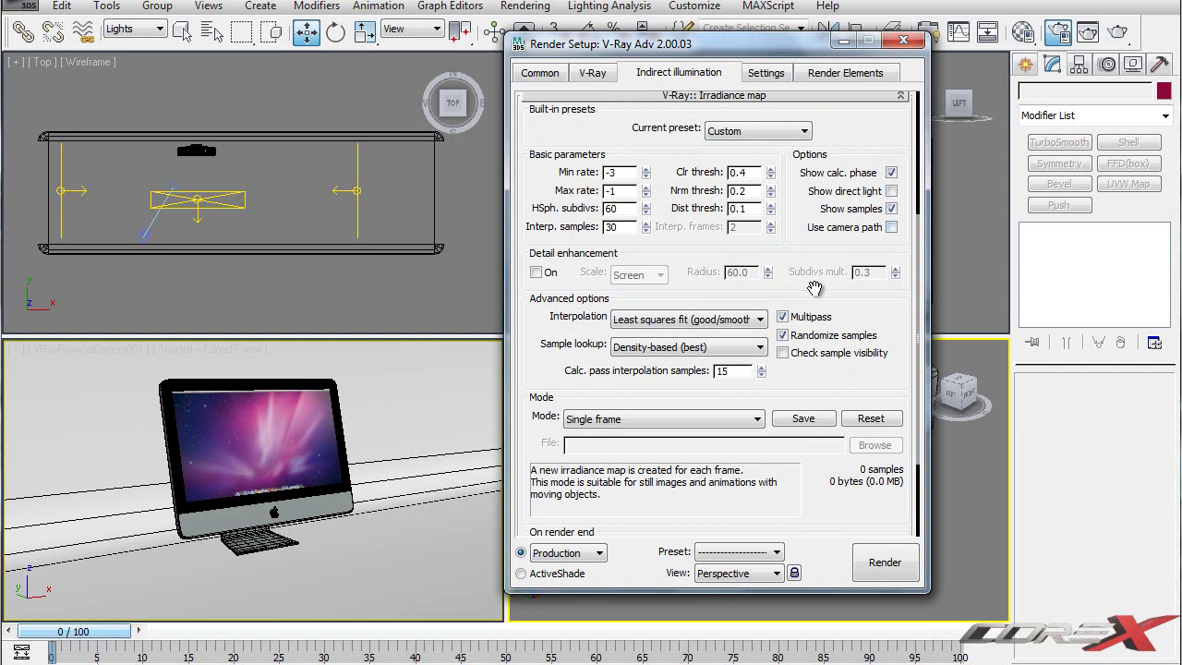
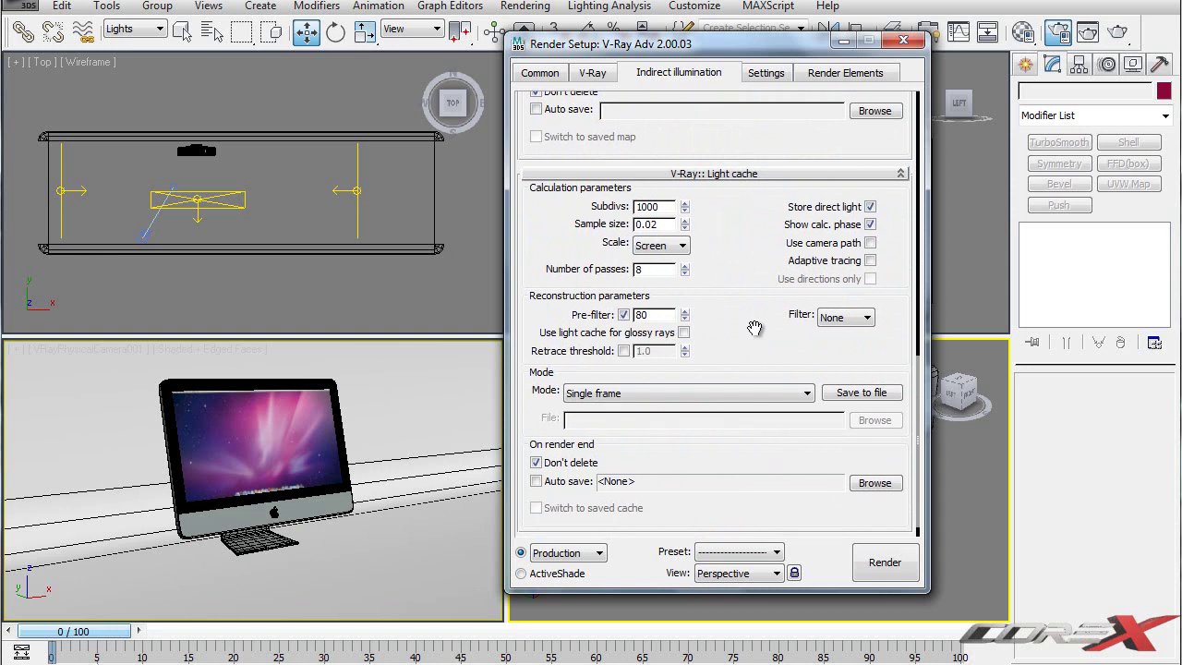
Try a light cache subdivs value of 1500 and set it back to 1000.
left_click_drag(661, 207, 634, 207)
left_click_drag(732, 268, 739, 231)
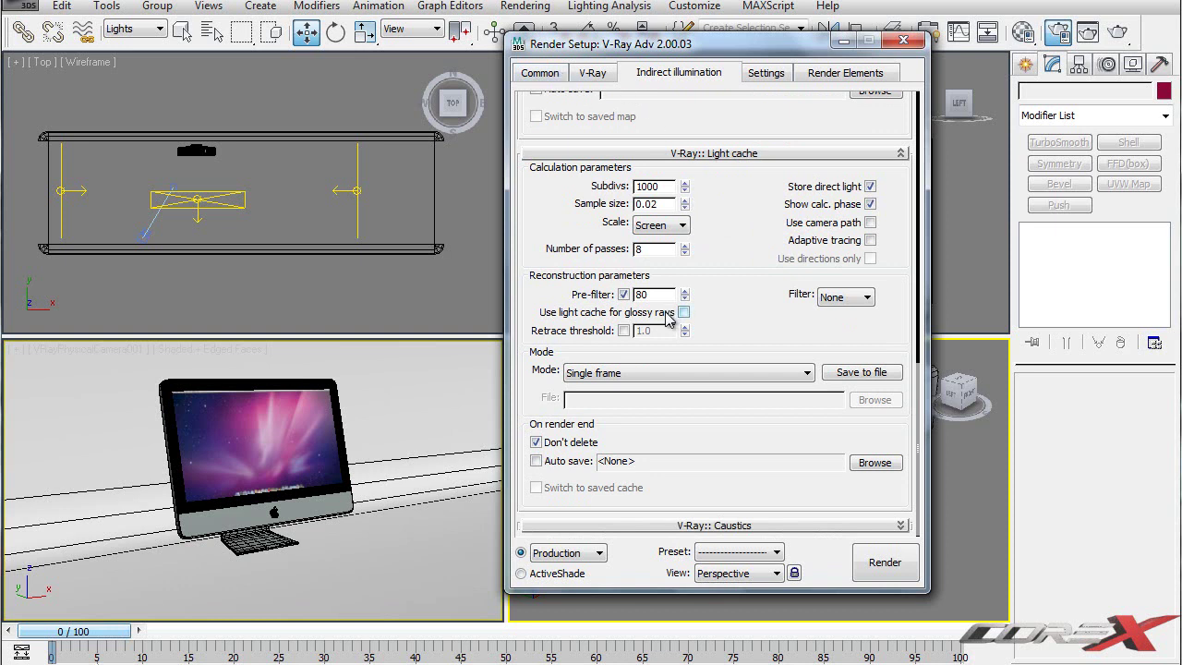
mouse_move(669, 189)
left_mouse_down()
mouse_move(637, 186)
mouse_move(681, 187)
left_mouse_up()
left_click_drag(642, 188, 633, 185)
type("2")
key("ctrl+z")
double_click(658, 190)
left_click(715, 197)
type("5")
left_click_drag(664, 187, 635, 187)
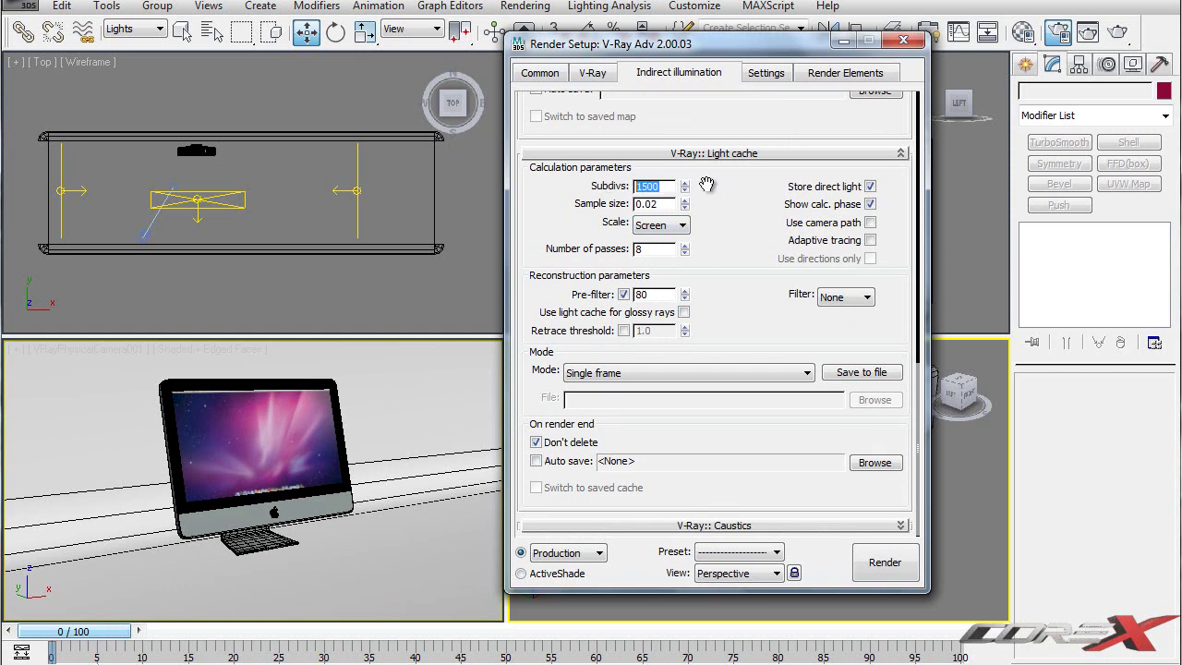
left_click(646, 188)
type("0")
Toggle the light cache pre-filter off and on again, and set its value to 50.
left_click(624, 295)
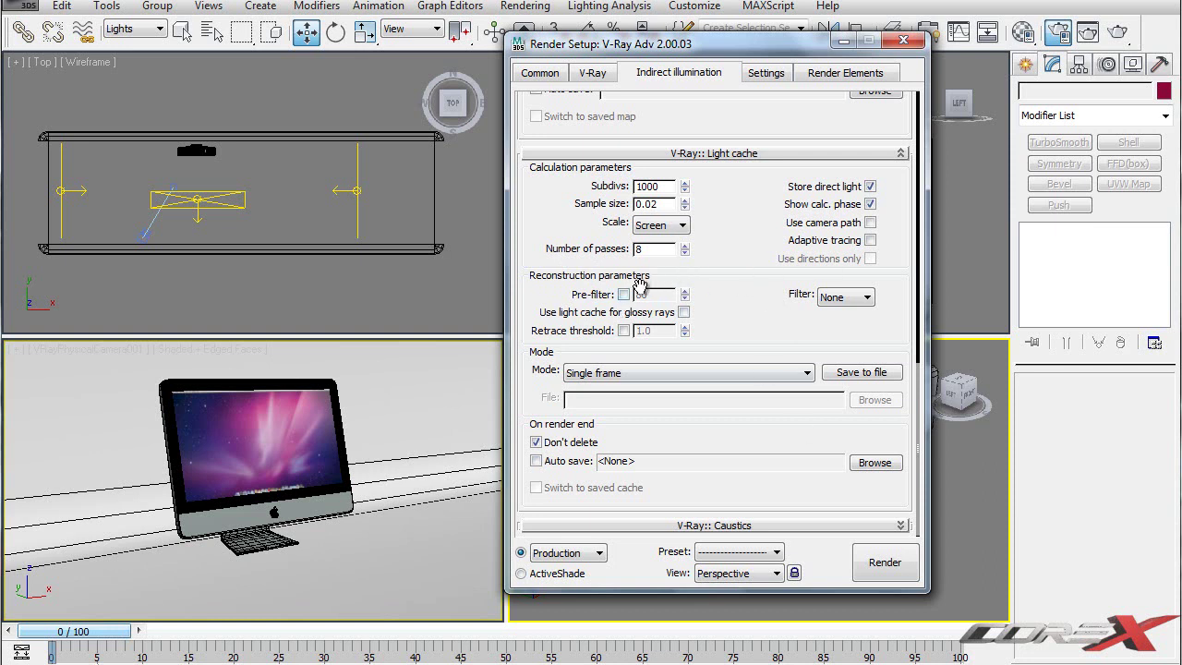
left_click(624, 295)
left_click_drag(662, 294, 621, 301)
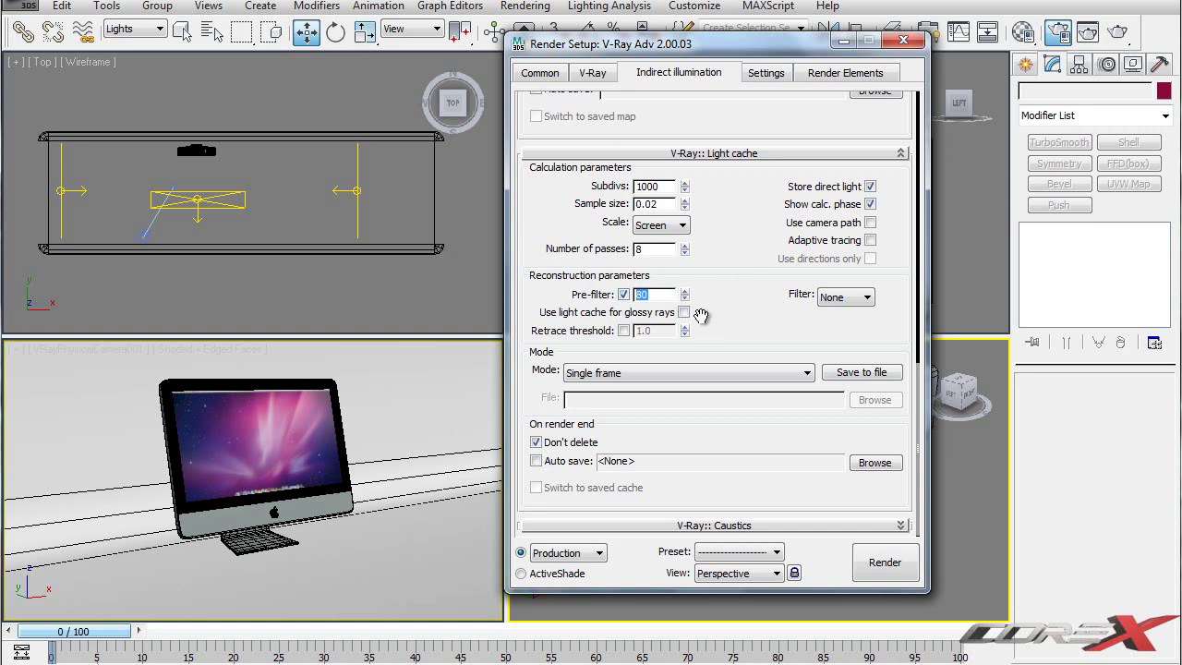
left_click(796, 333)
left_click_drag(684, 296, 684, 314)
type("10")
key("Return")
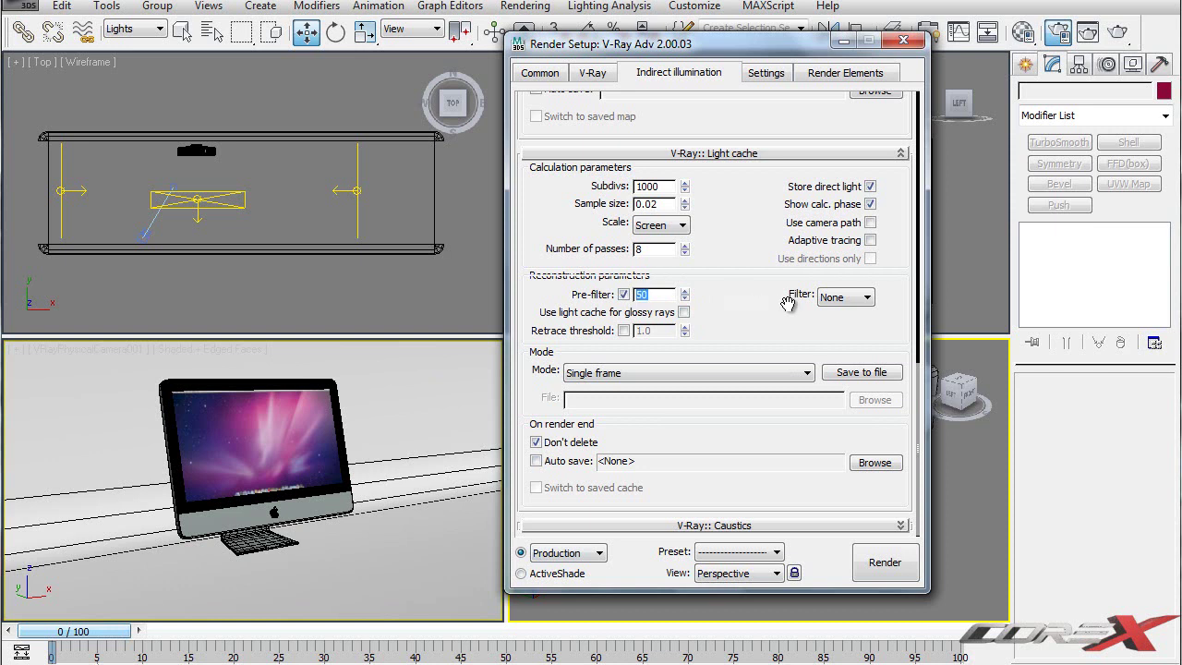
Try another light cache filter type and switch the filter back to None.
left_click(848, 297)
left_click(837, 327)
left_click(846, 298)
left_click(837, 312)
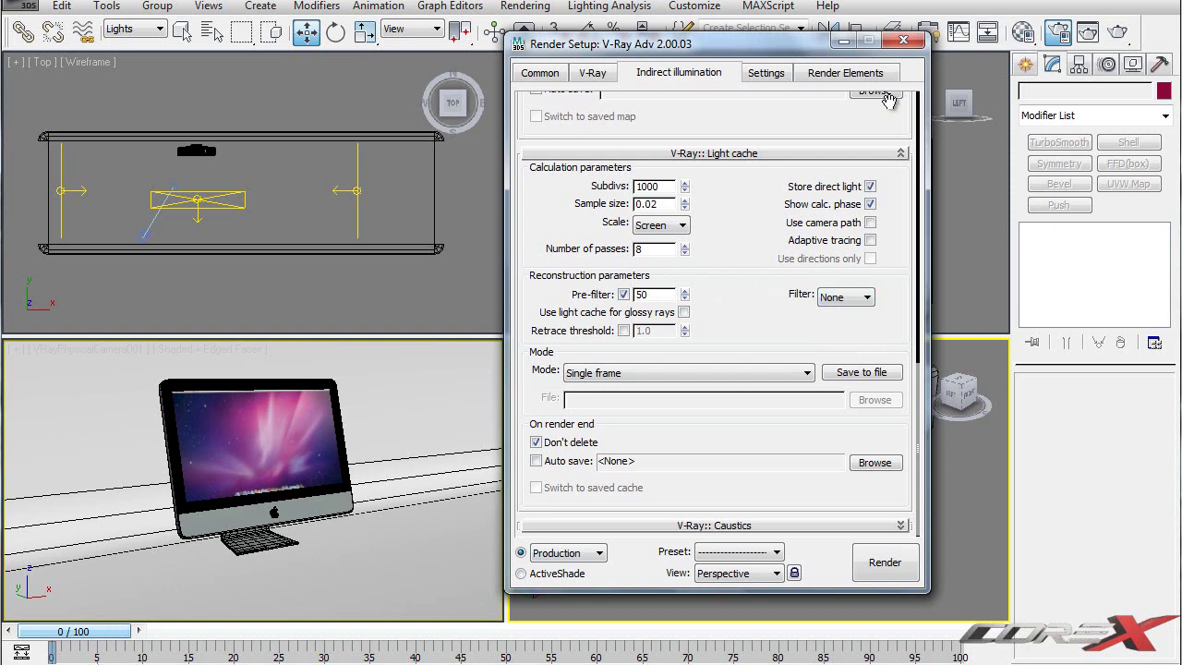
Try a DMC sampler global subdivs multiplier of 1.0 and set it back to 3.0.
scroll(755, 267, "up", 2)
scroll(756, 266, "up", 10)
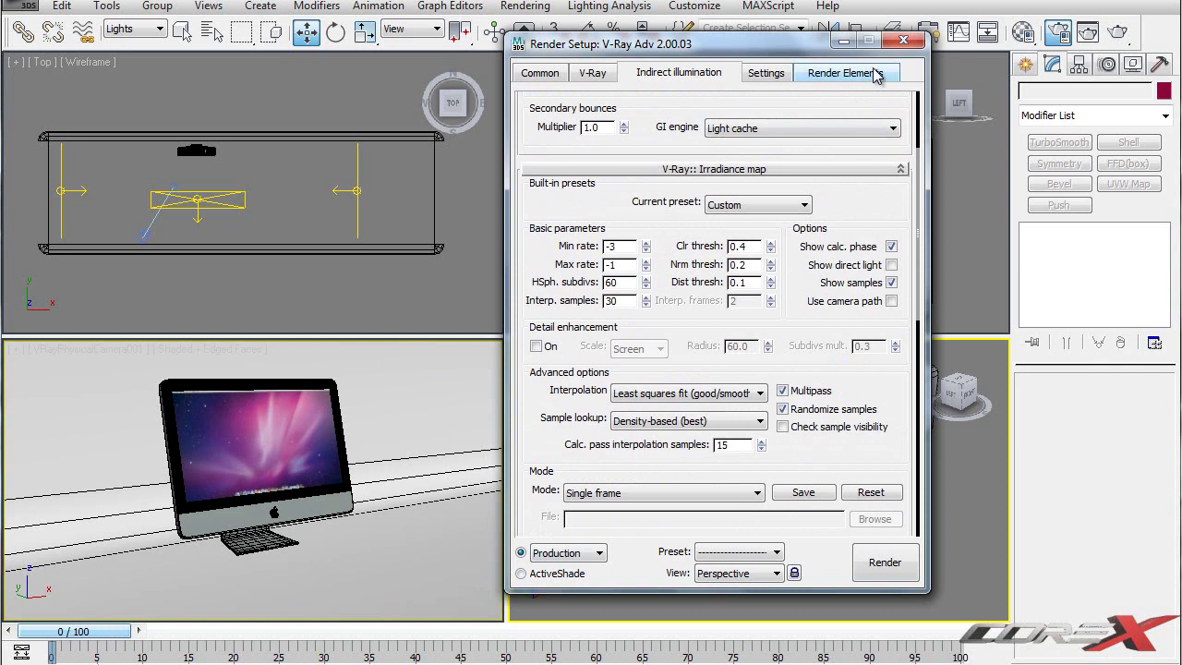
left_click(772, 75)
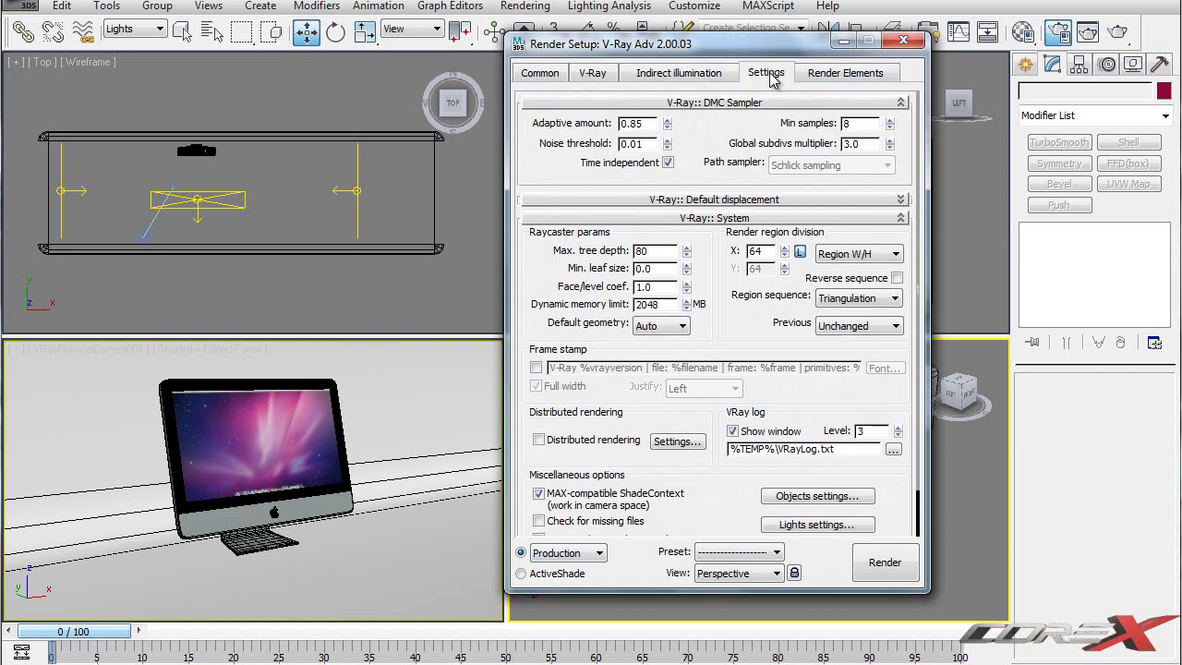
left_click_drag(878, 124, 809, 123)
left_click(856, 143)
mouse_move(868, 145)
left_mouse_down()
mouse_move(816, 145)
mouse_move(853, 145)
mouse_move(828, 141)
left_mouse_up()
type("1.0")
type("3")
key("Return")
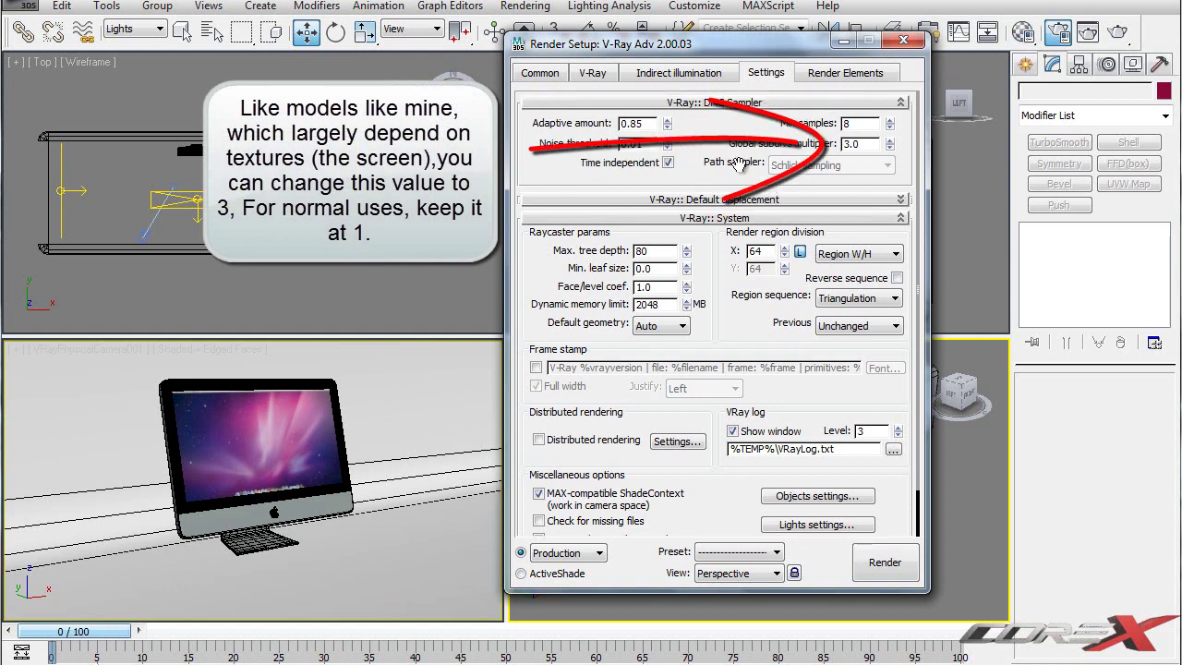
Try a raycaster dynamic memory limit of 400 MB and set it back to 2048 MB.
scroll(739, 175, "down", 2)
left_click_drag(669, 255, 626, 254)
left_click(686, 258)
type("2048")
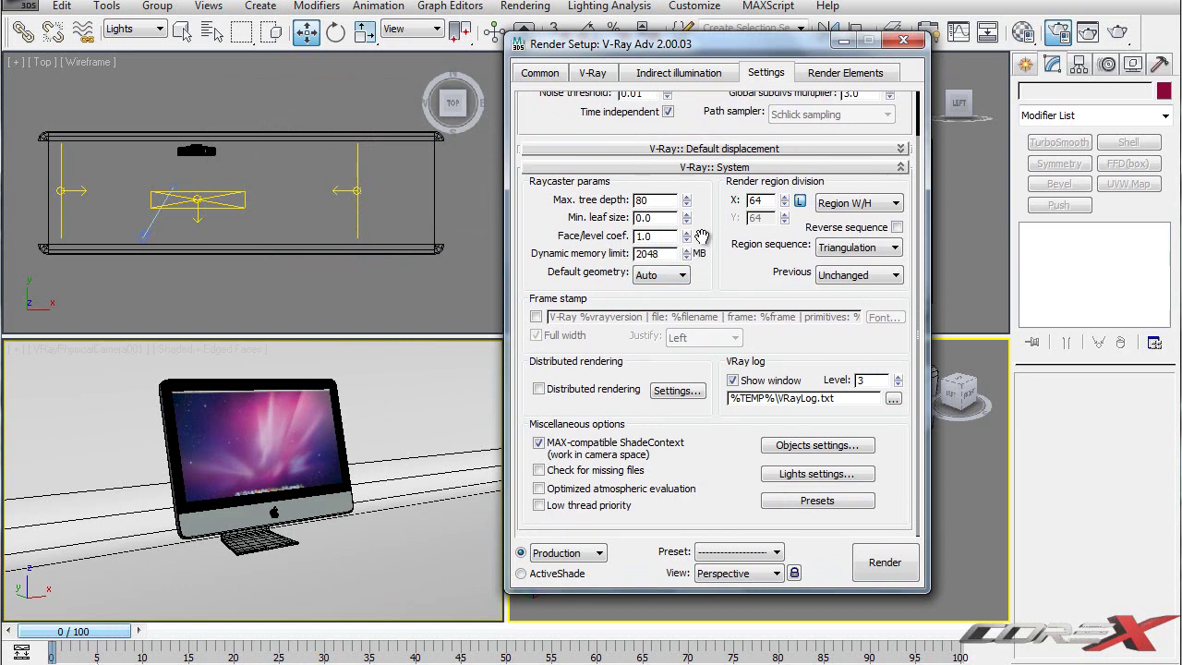
left_click_drag(661, 255, 617, 259)
type("400")
left_click_drag(661, 255, 636, 254)
left_click(724, 247)
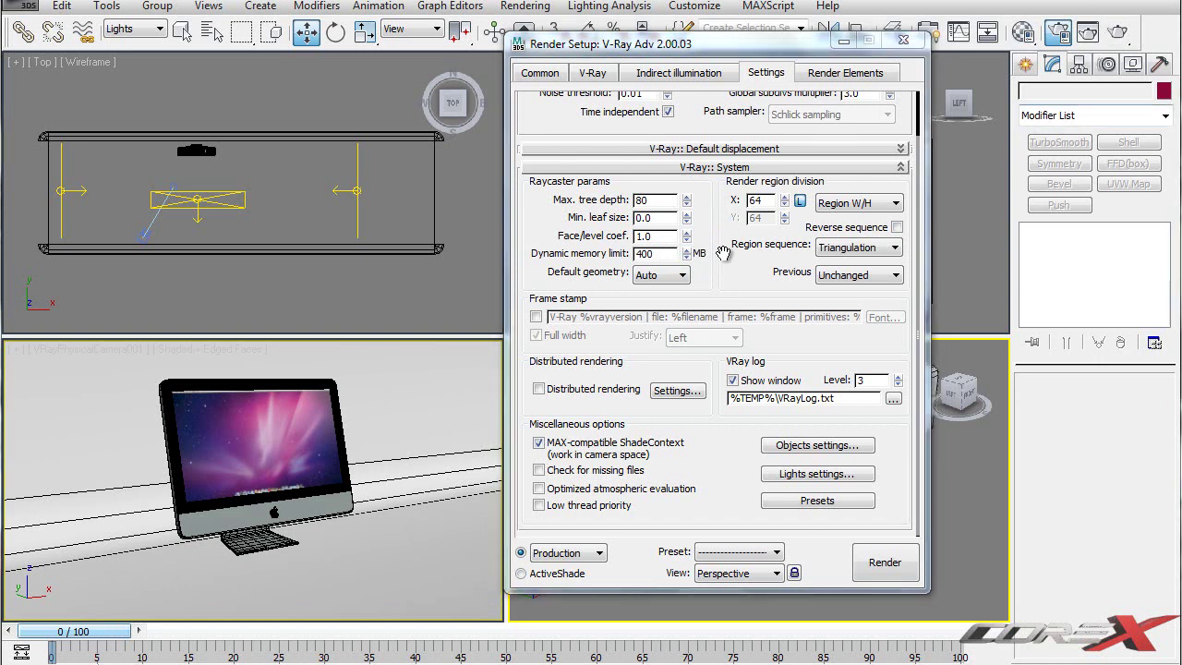
left_click_drag(672, 254, 615, 253)
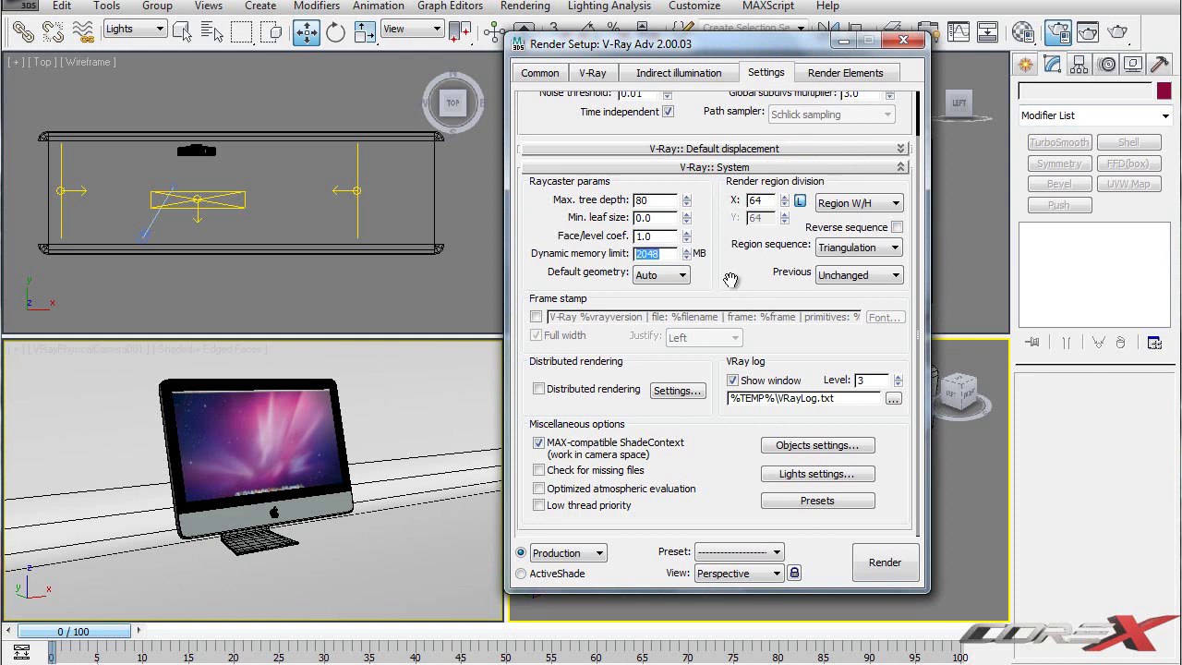
double_click(662, 255)
type("2")
key("Return")
left_click(718, 266)
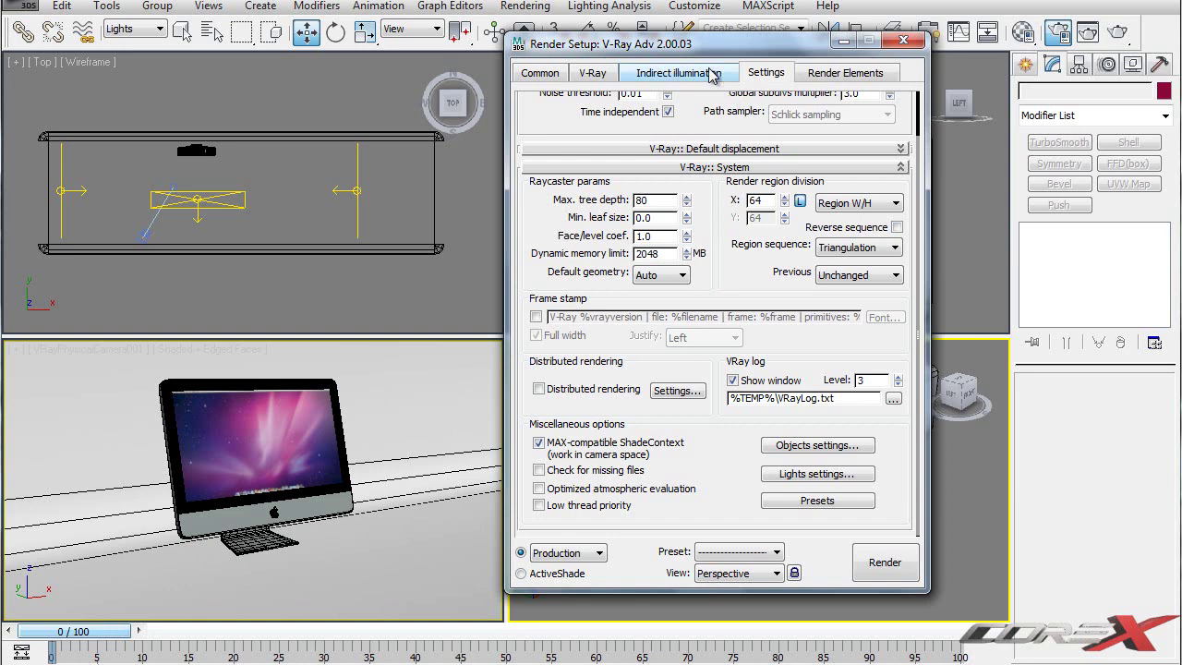
Render the VRayPhysicalCamera001 view of the iMac and reposition the rendered frame window.
left_click_drag(697, 43, 753, 43)
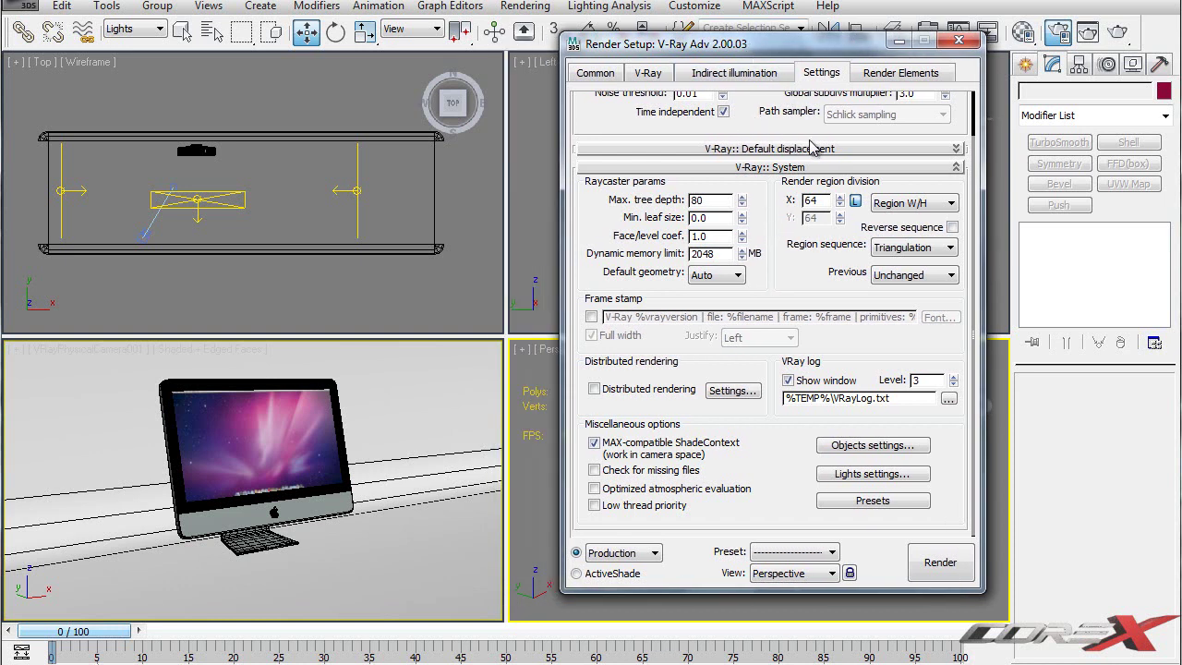
left_click(447, 363)
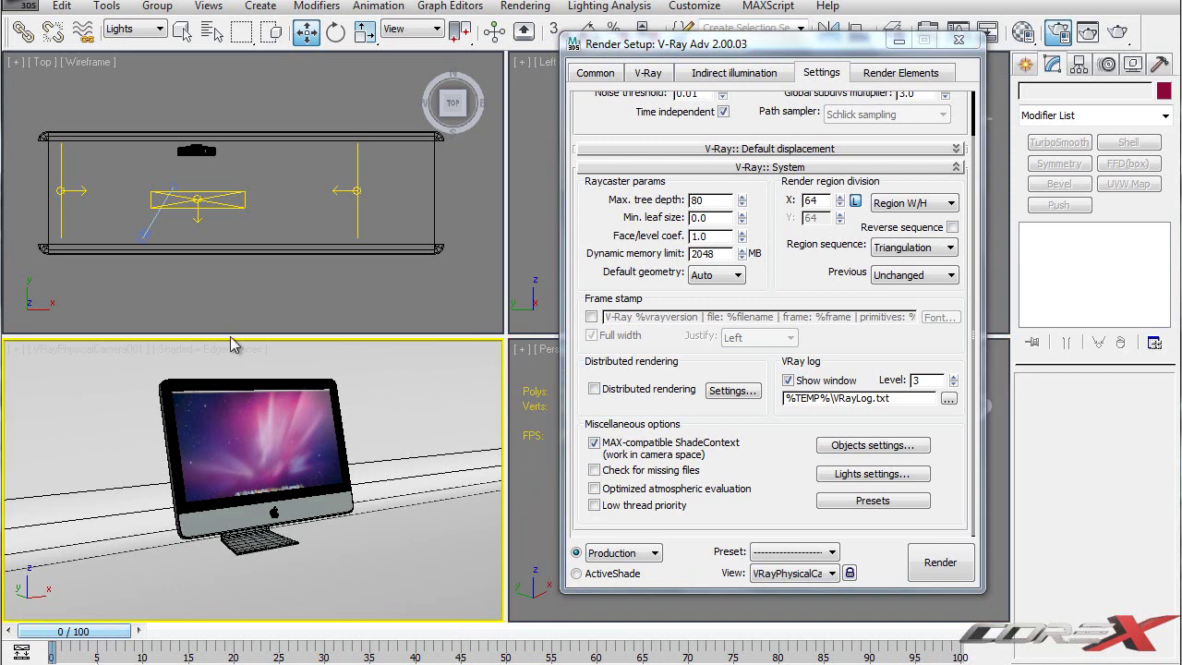
left_click(938, 562)
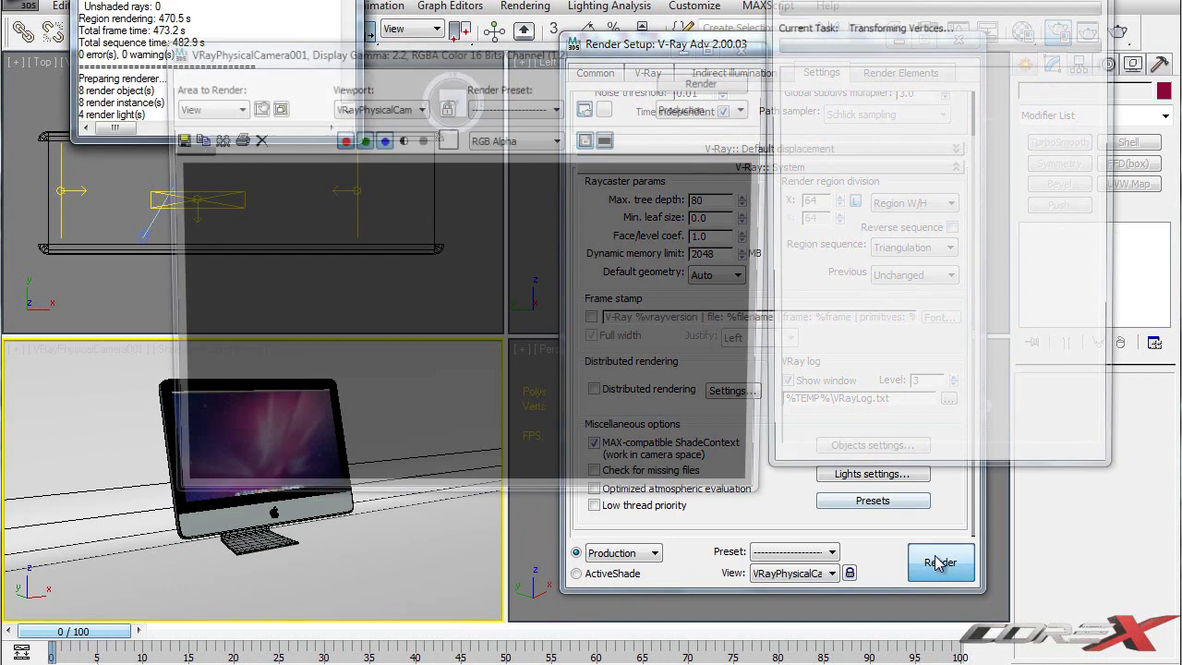
left_click_drag(528, 55, 432, 83)
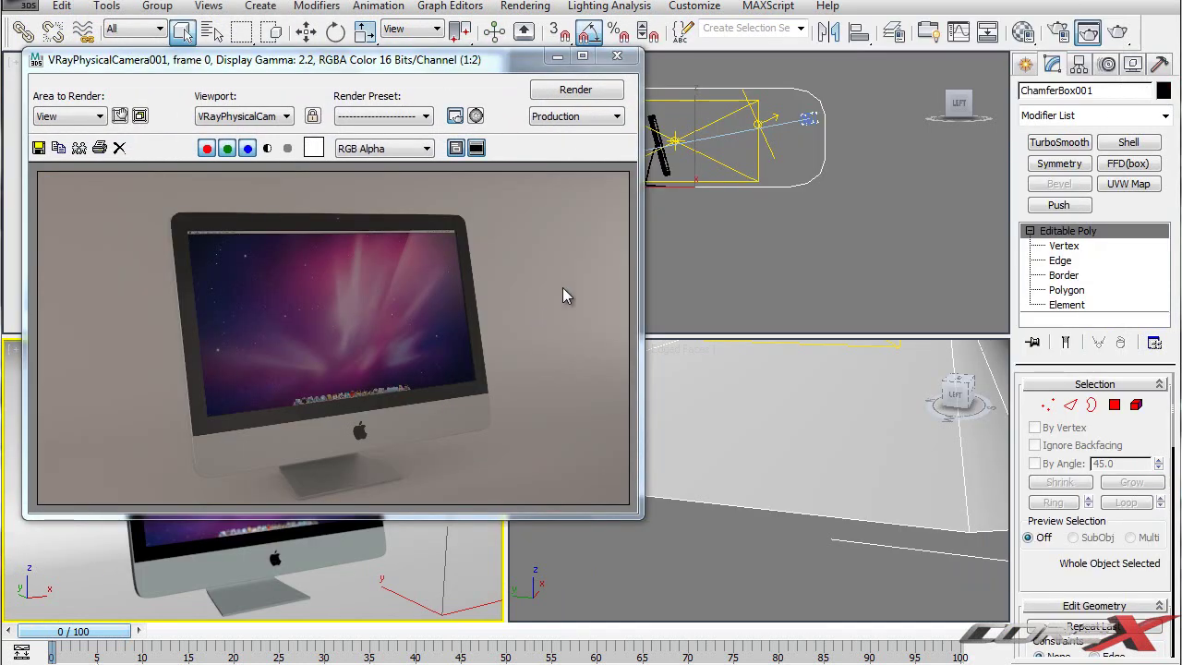
left_click_drag(430, 72, 502, 129)
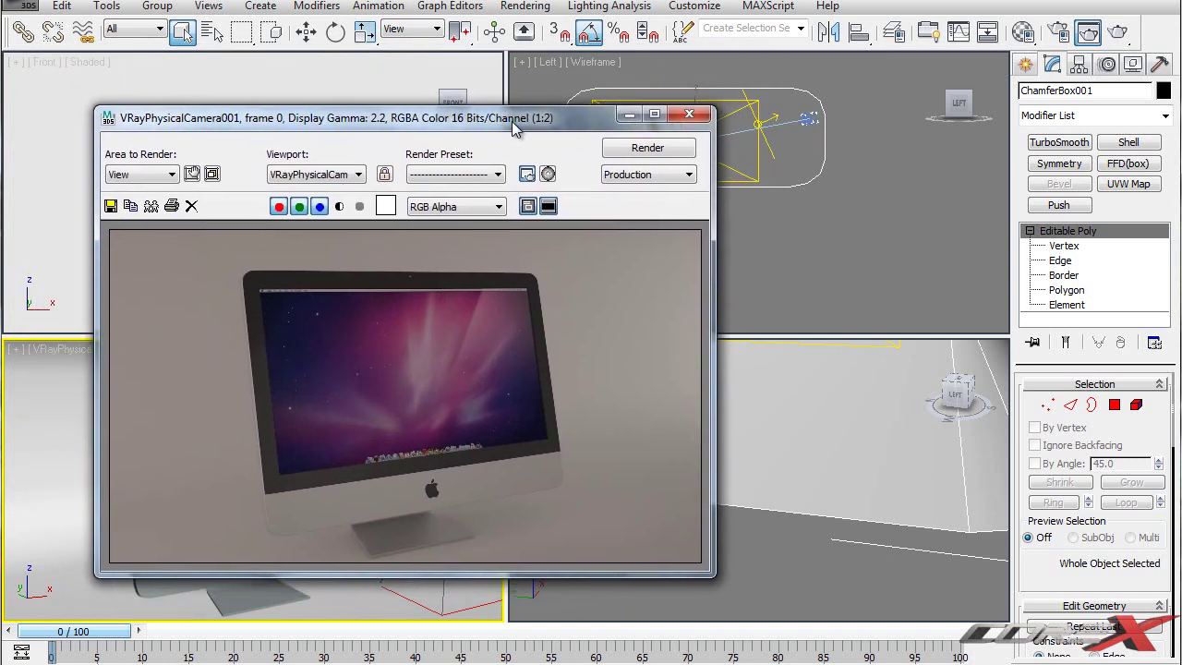
Reopen the render settings and set the DMC sampler's noise threshold to 0.005.
left_click(1056, 31)
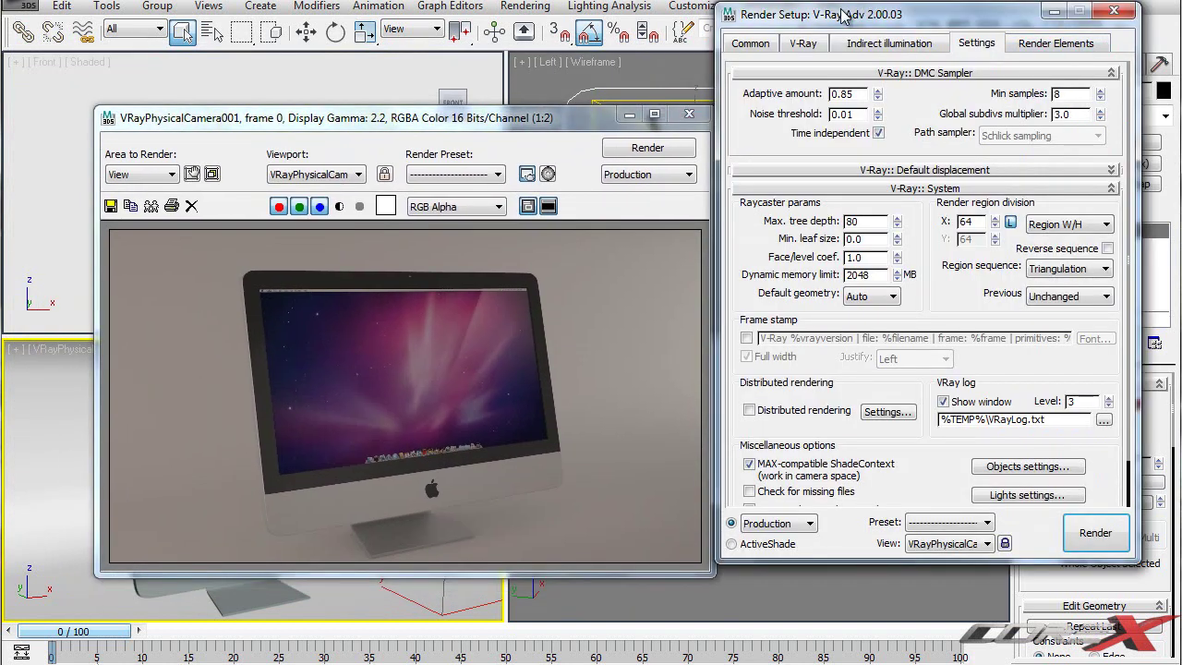
left_click(751, 43)
left_click_drag(813, 16, 816, 3)
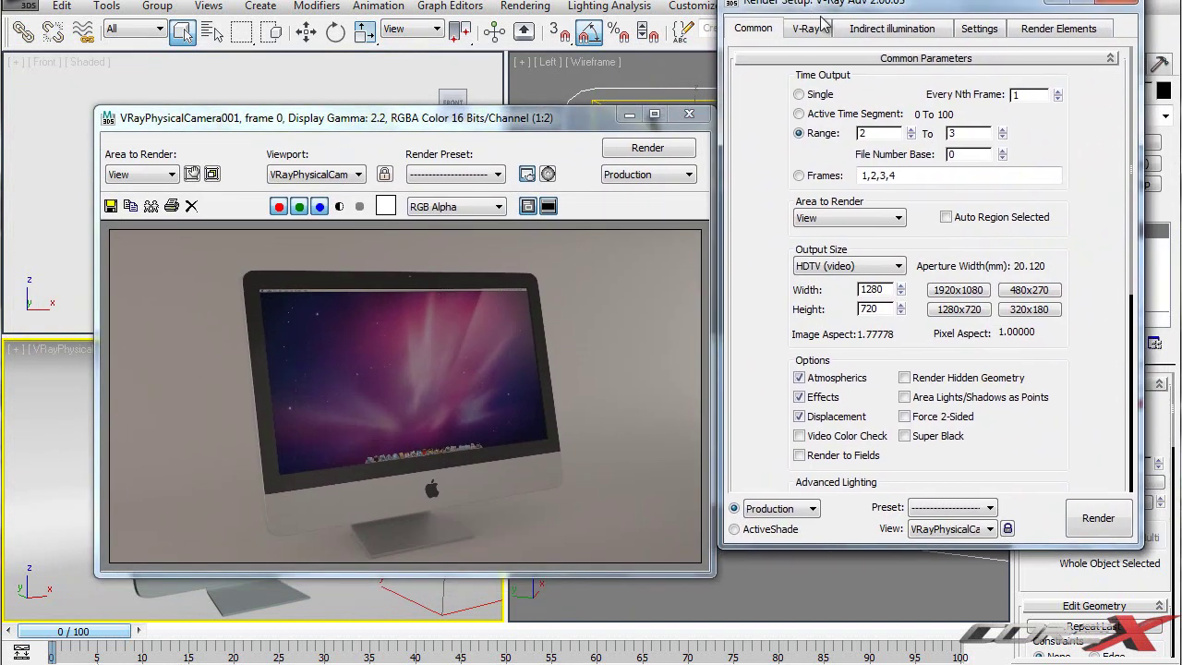
left_click(985, 30)
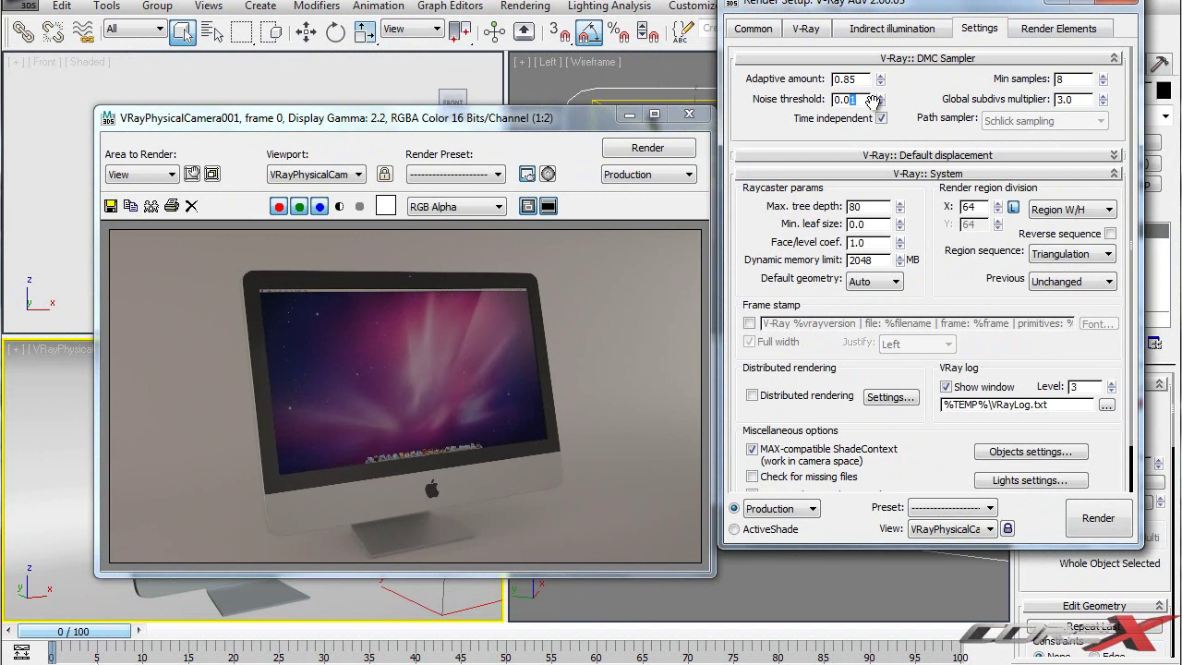
left_click_drag(894, 122, 896, 85)
Inspect the iMac screen in the rendered image up close and close the rendered frame window.
scroll(414, 345, "up", 1)
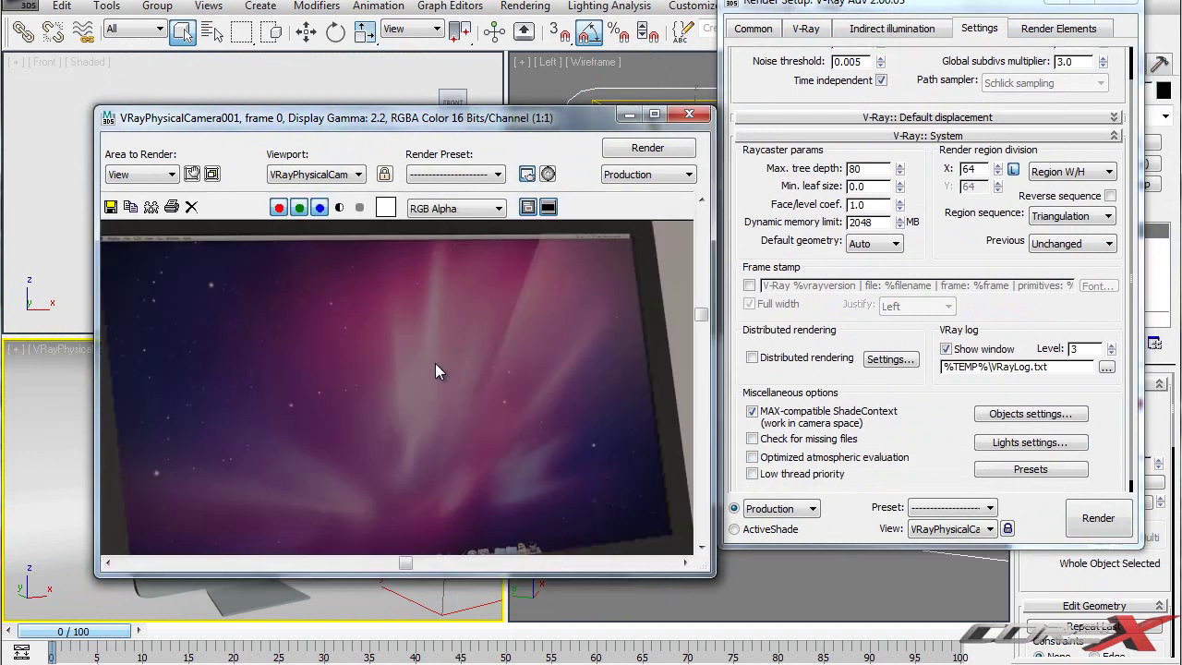
scroll(473, 337, "down", 1)
scroll(471, 334, "up", 1)
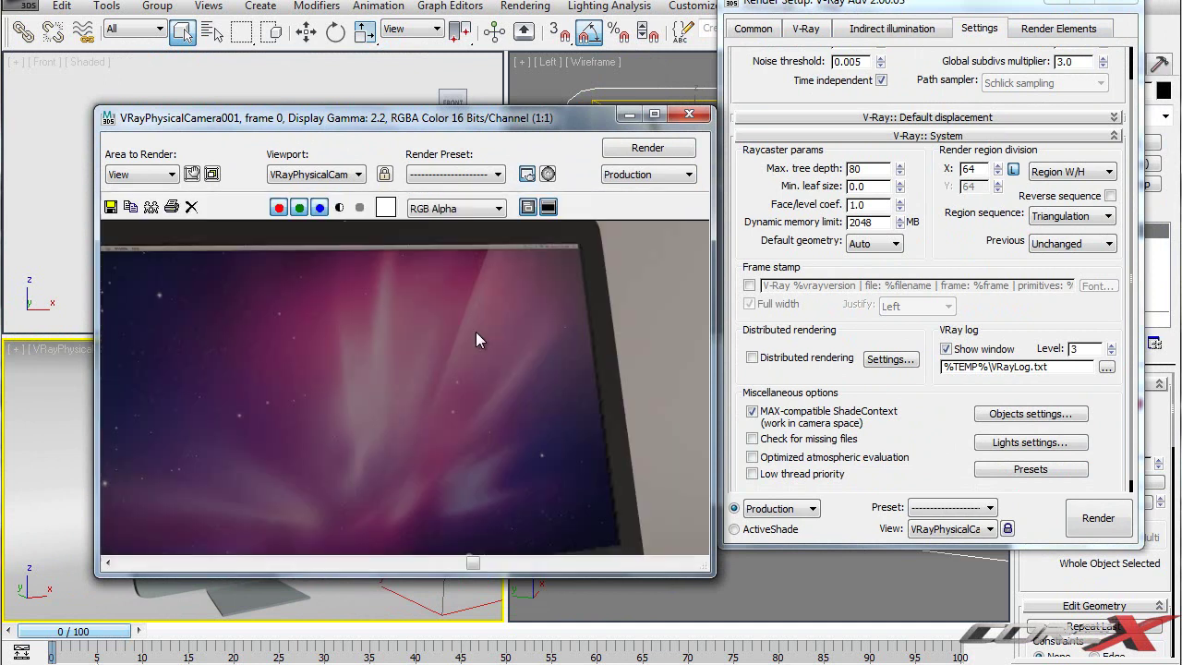
scroll(480, 325, "down", 1)
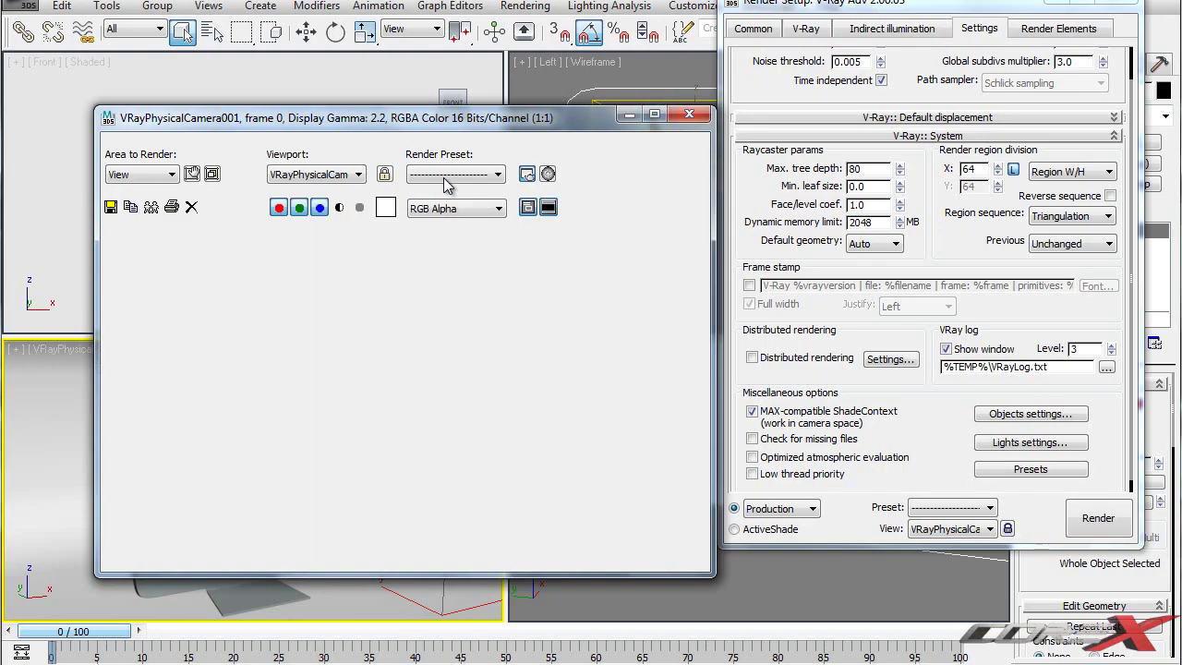
left_click(690, 116)
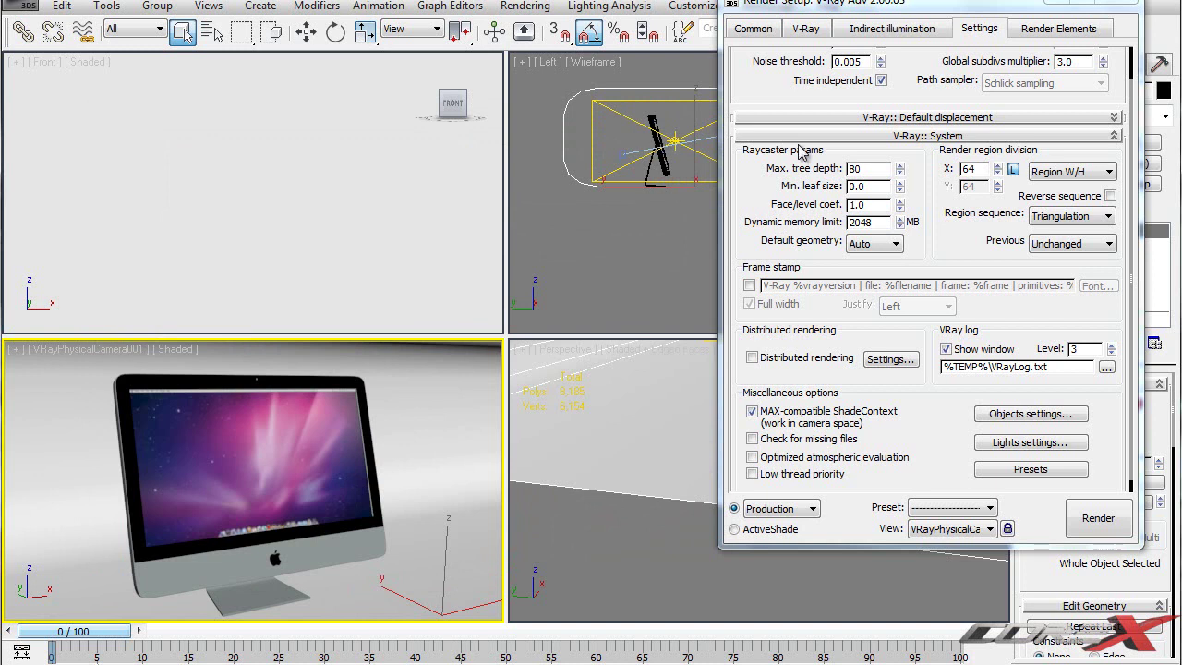
left_click_drag(905, 5, 902, 24)
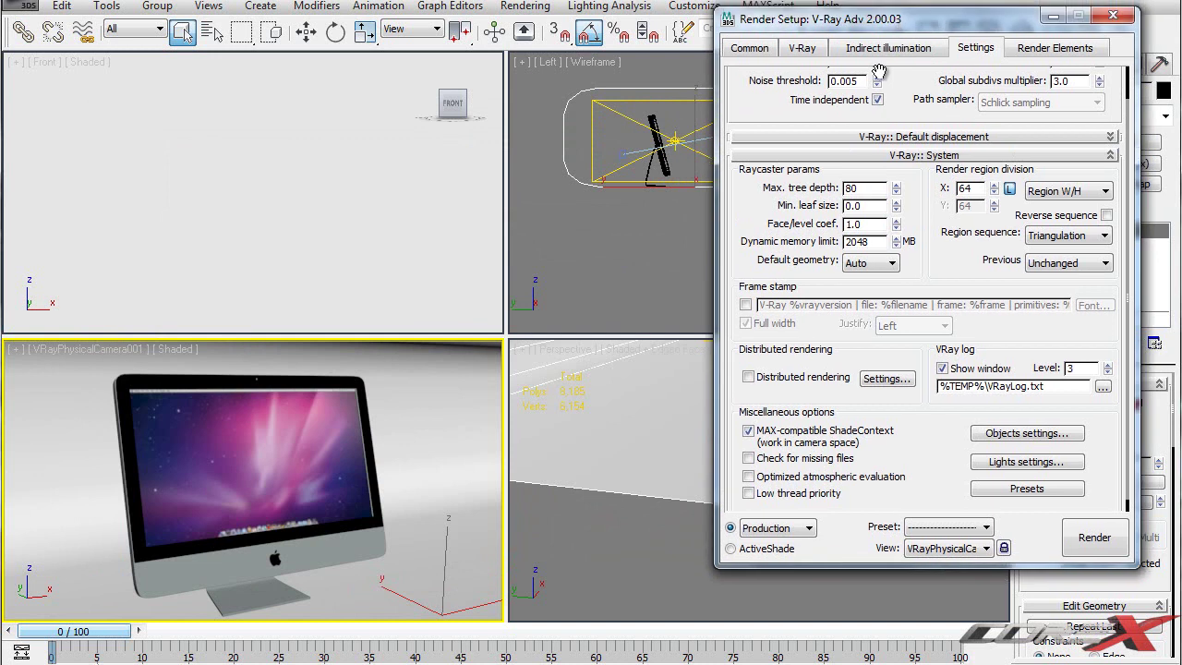